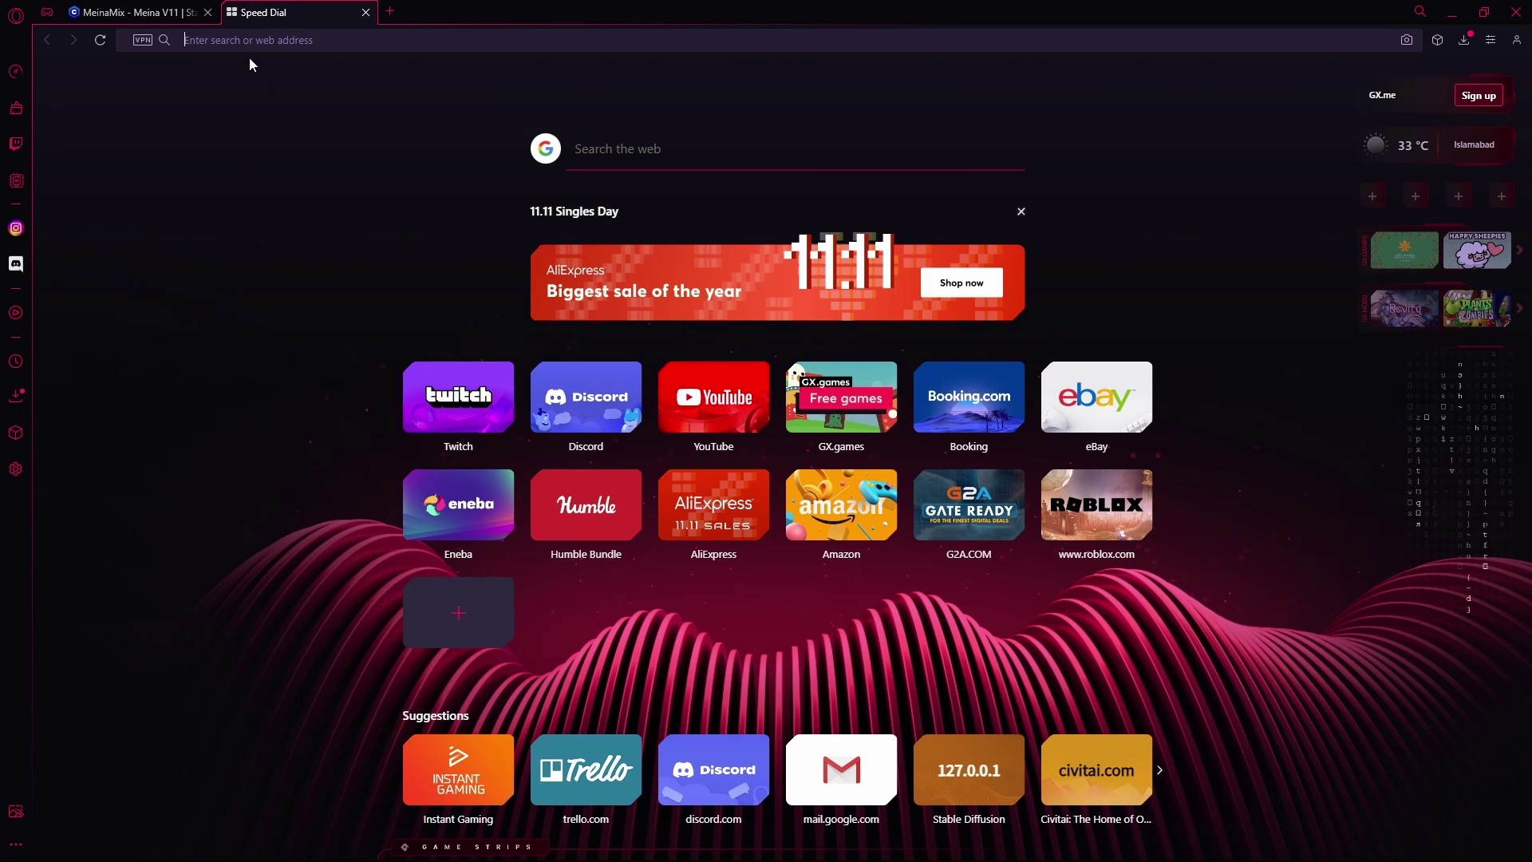
Step: Look over the MeinaMix model page on Civitai and return to the model listing
{"action": "left_click", "coordinate": [139, 12]}
{"action": "scroll", "coordinate": [268, 301], "scroll_direction": "down", "scroll_amount": 1}
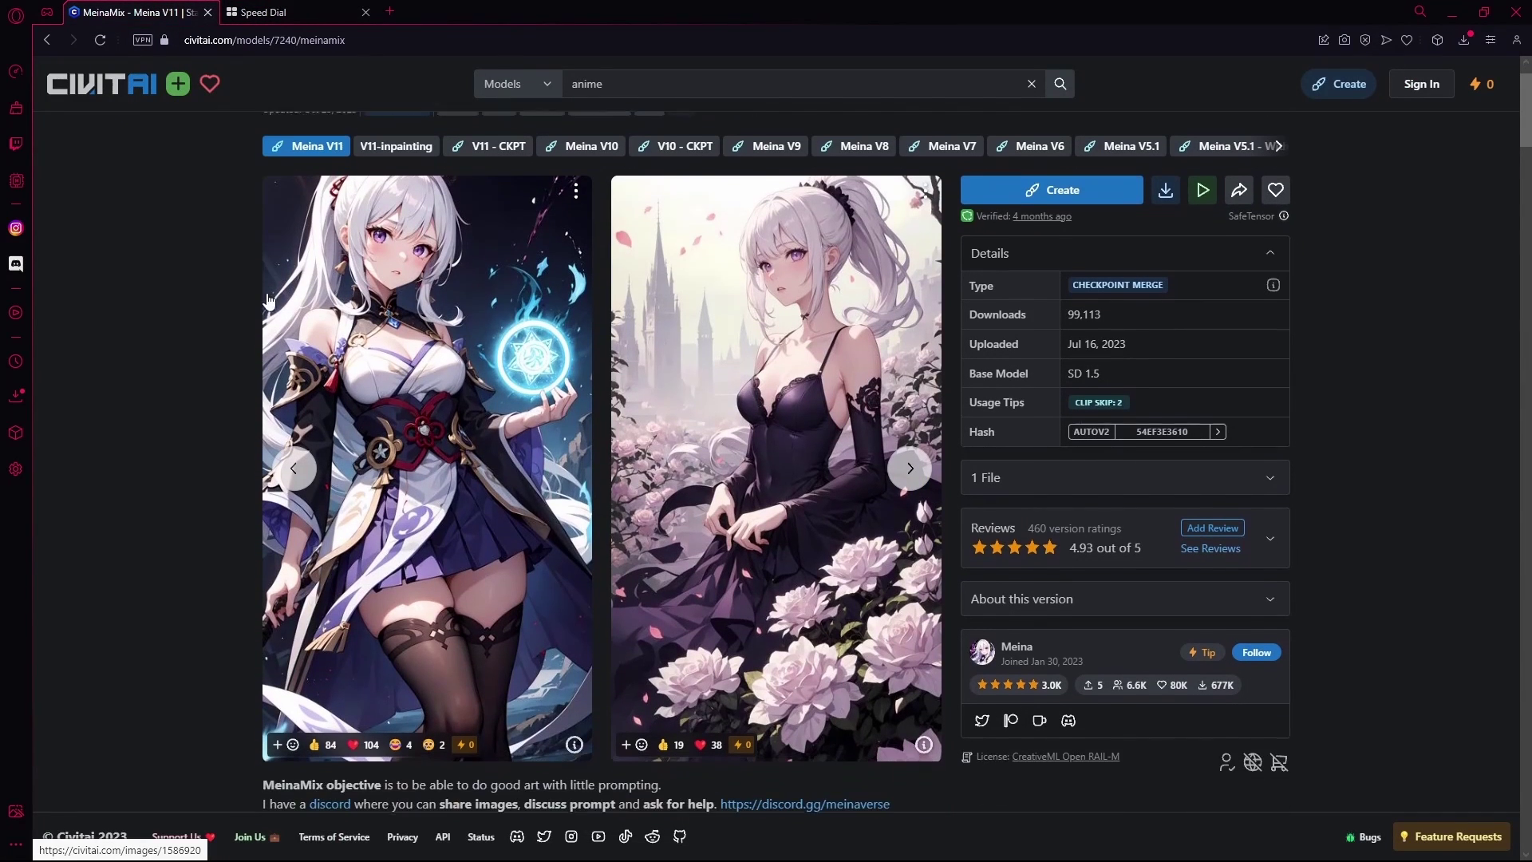
{"action": "left_click", "coordinate": [38, 44]}
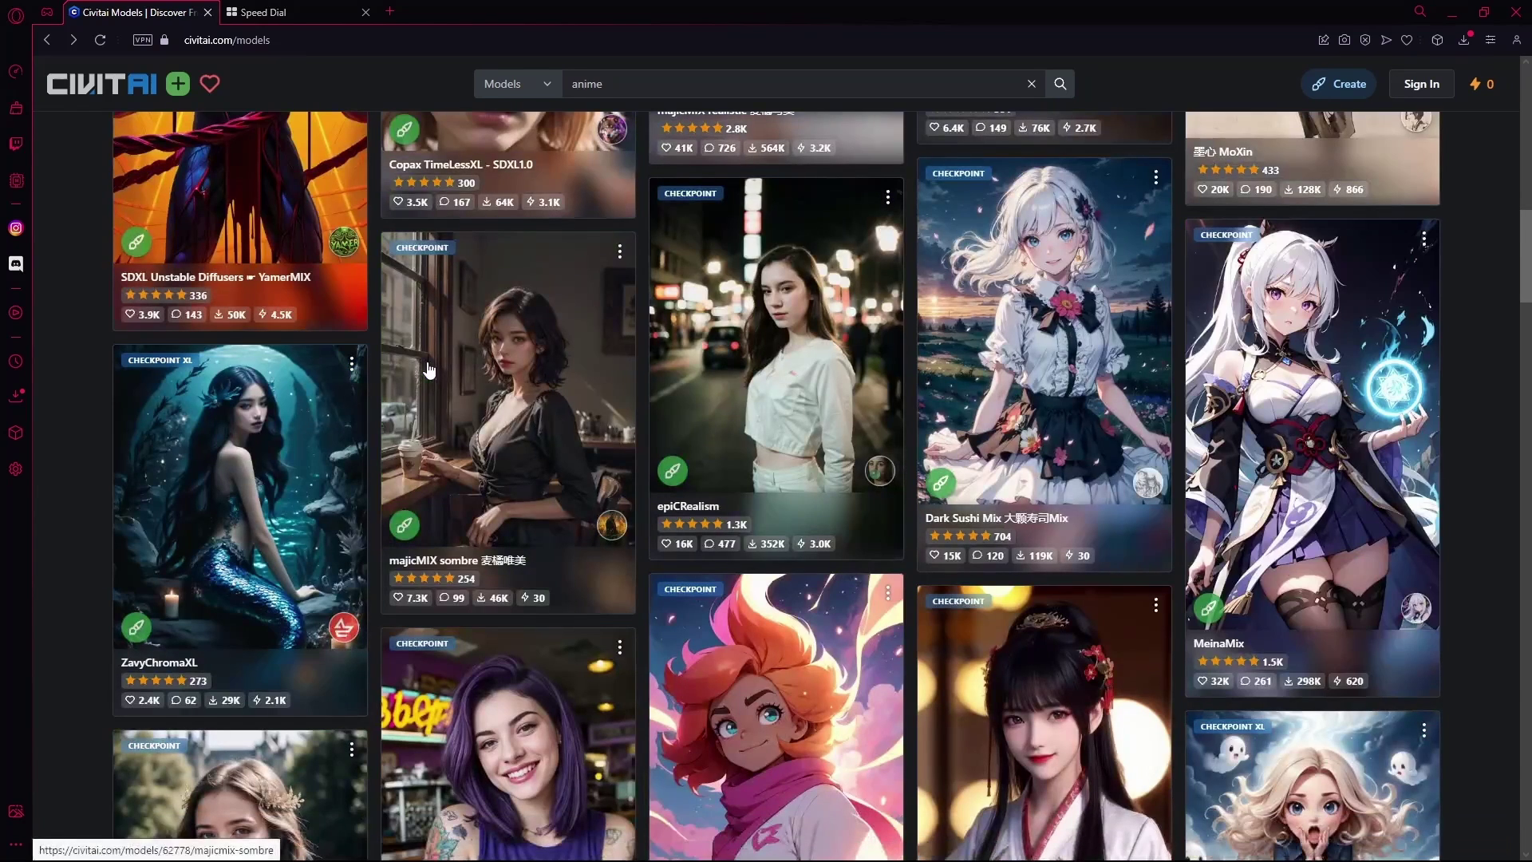
Step: Launch the web UI by running webui-user from the stable-diffusion-webui folder
{"action": "scroll", "coordinate": [589, 480], "scroll_direction": "down", "scroll_amount": 4}
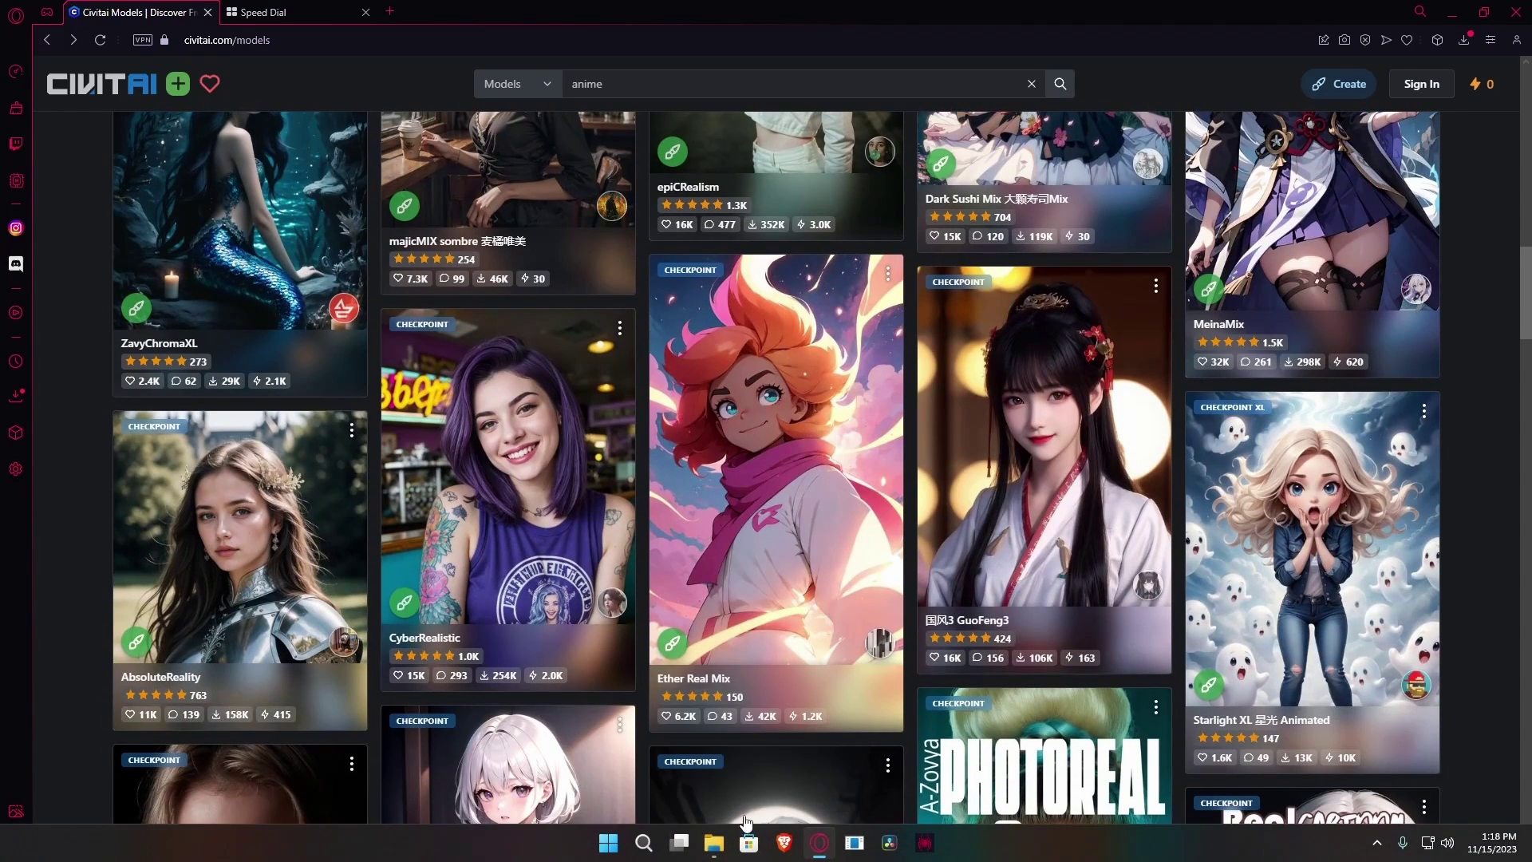
{"action": "left_click", "coordinate": [715, 843]}
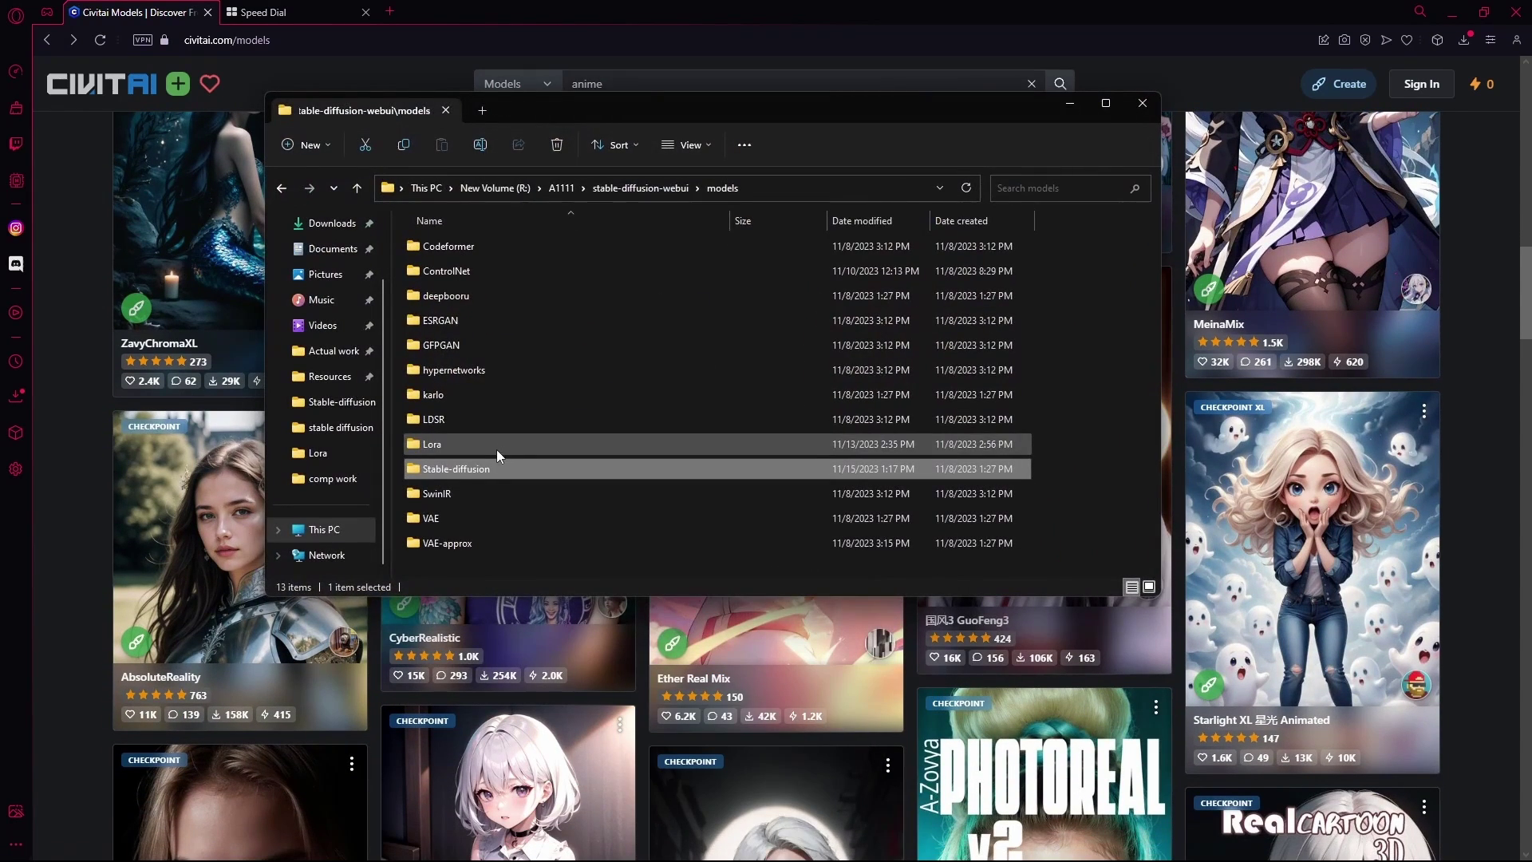
{"action": "left_click", "coordinate": [645, 189]}
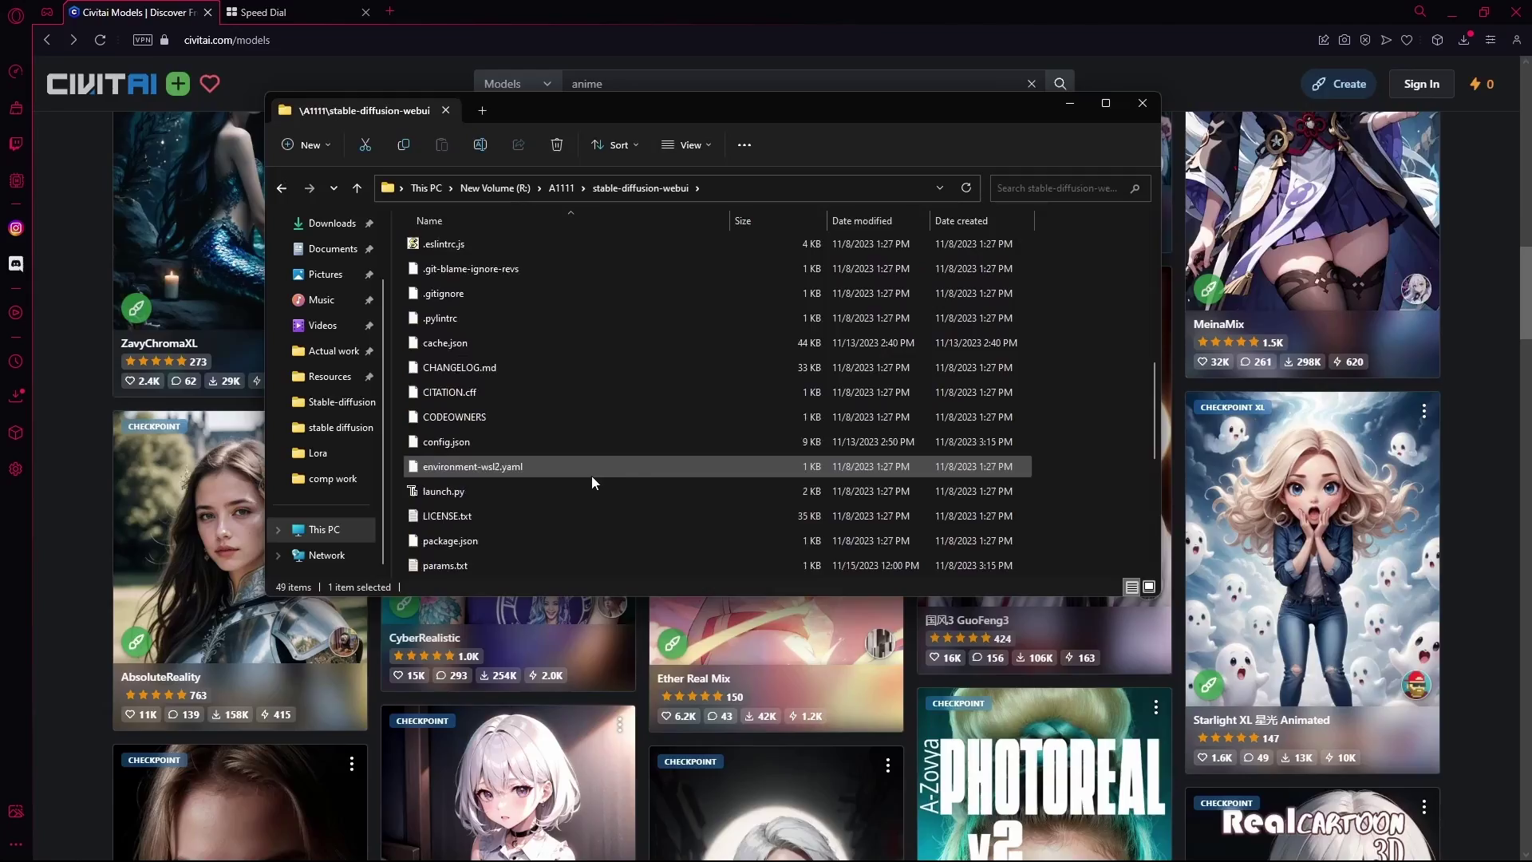
{"action": "double_click", "coordinate": [593, 468]}
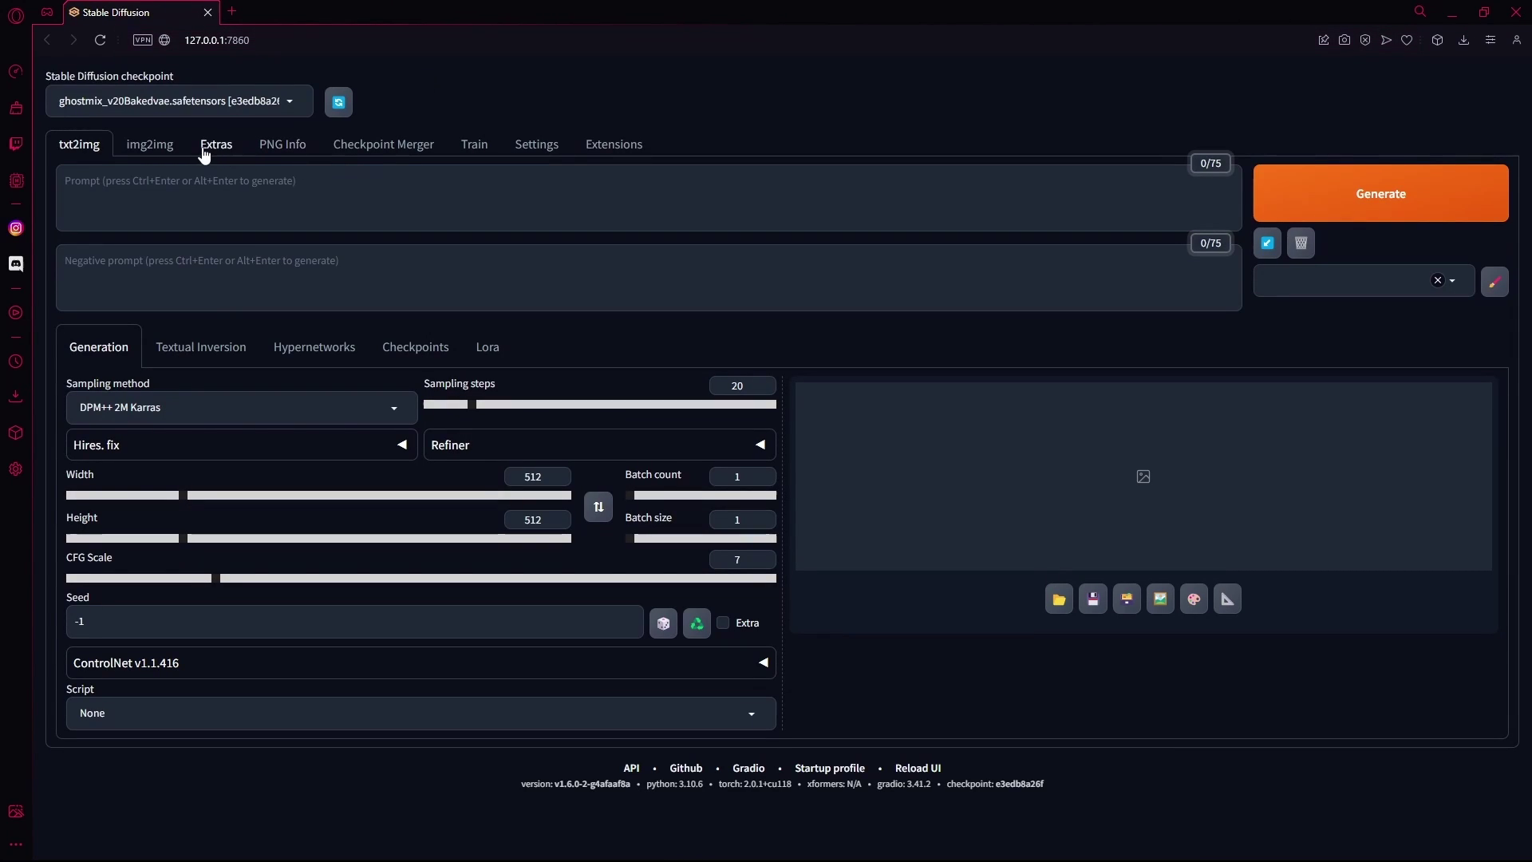
Step: Upload Leonardo_Diffusion_Old_Lady_award_winning_studio_photography_n_0.jpg as the img2img source image
{"action": "left_click", "coordinate": [160, 154]}
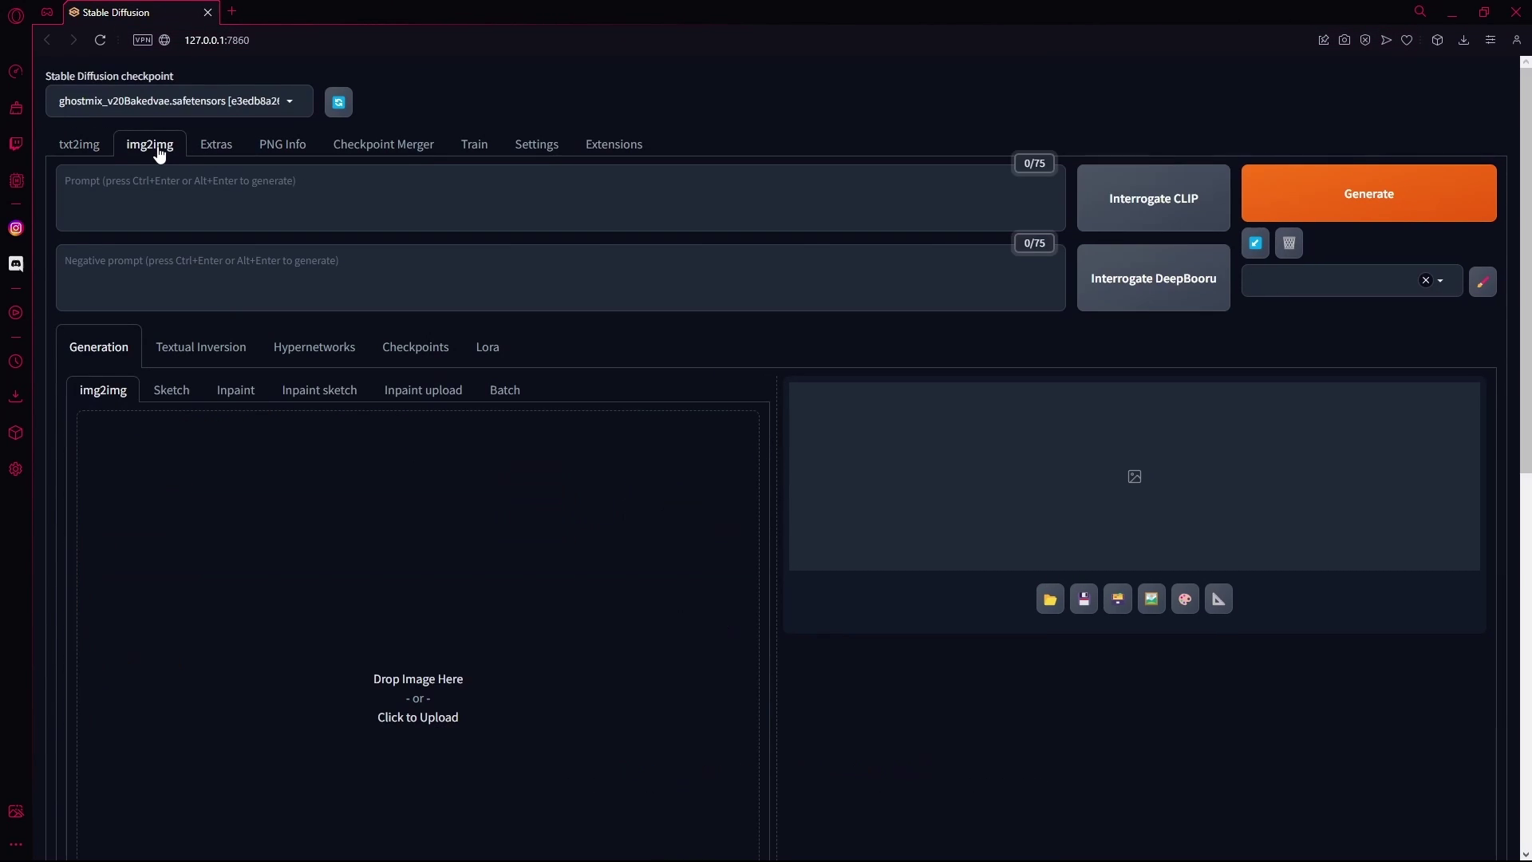
{"action": "scroll", "coordinate": [182, 202], "scroll_direction": "down", "scroll_amount": 2}
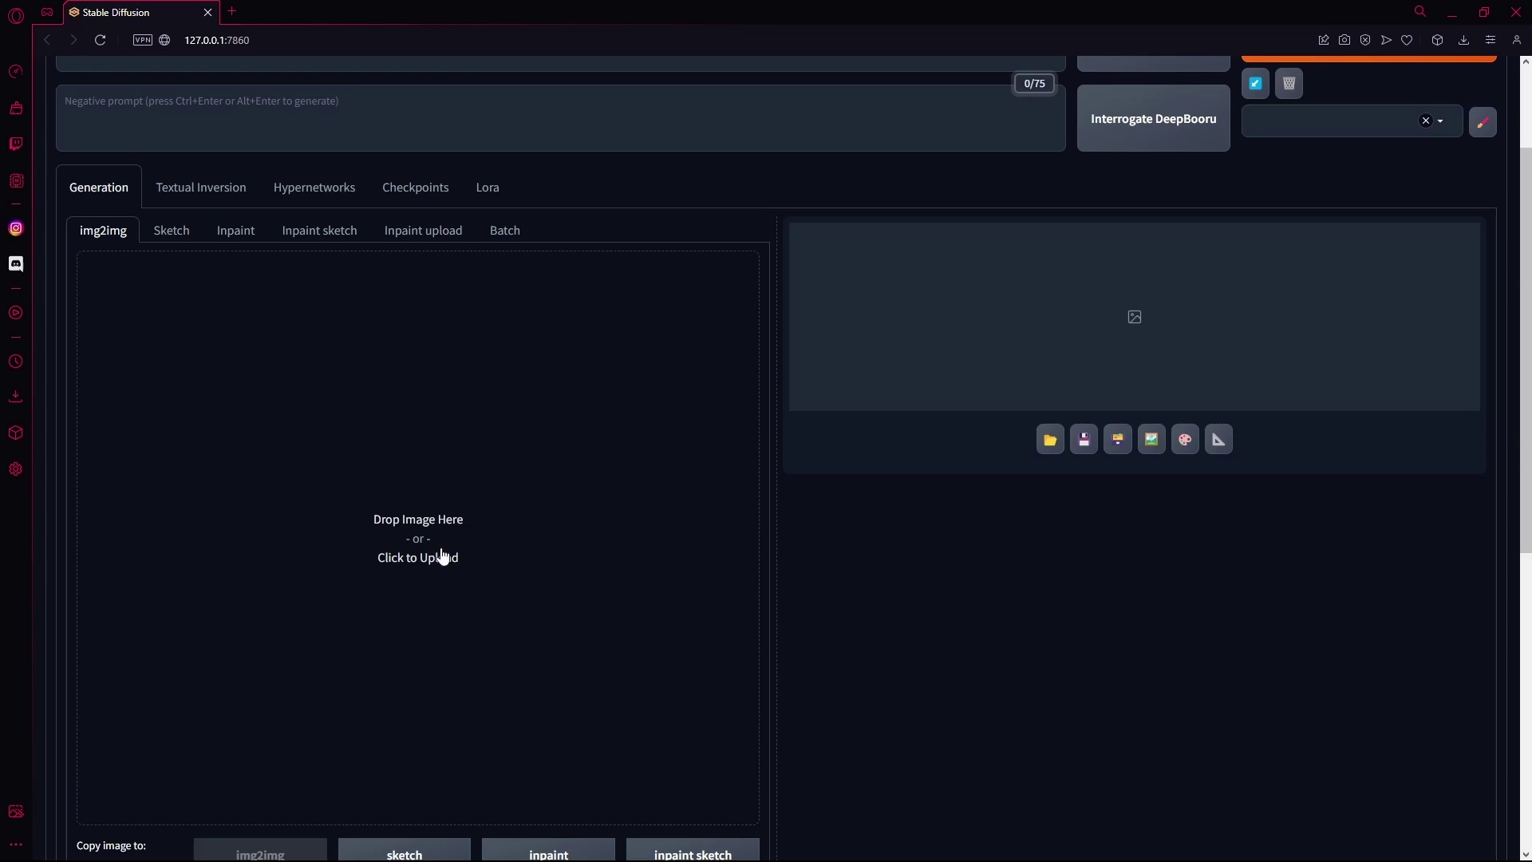
{"action": "left_click", "coordinate": [444, 496]}
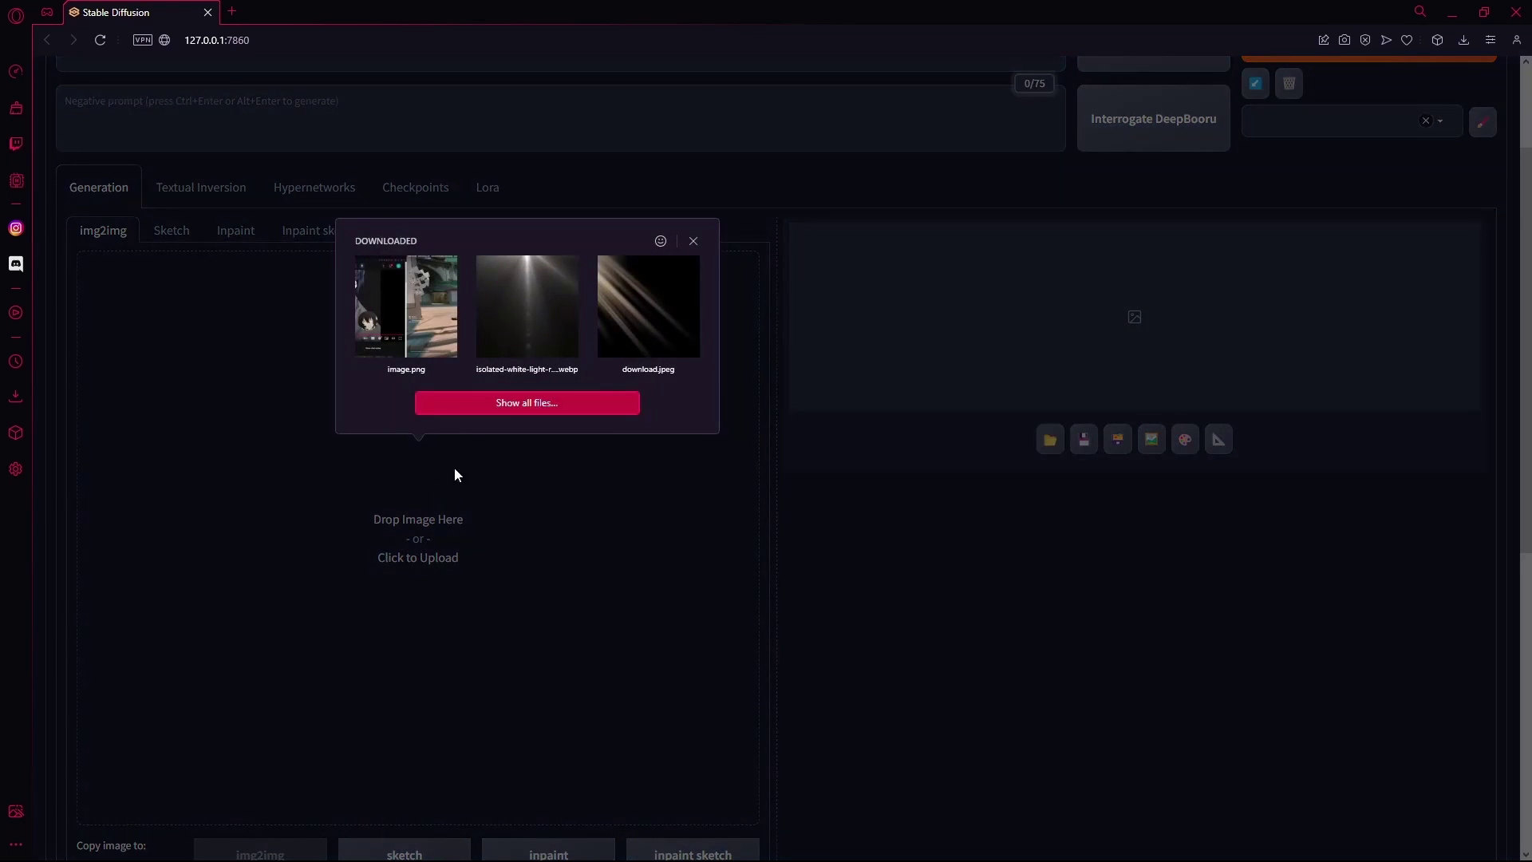
{"action": "left_click", "coordinate": [481, 399]}
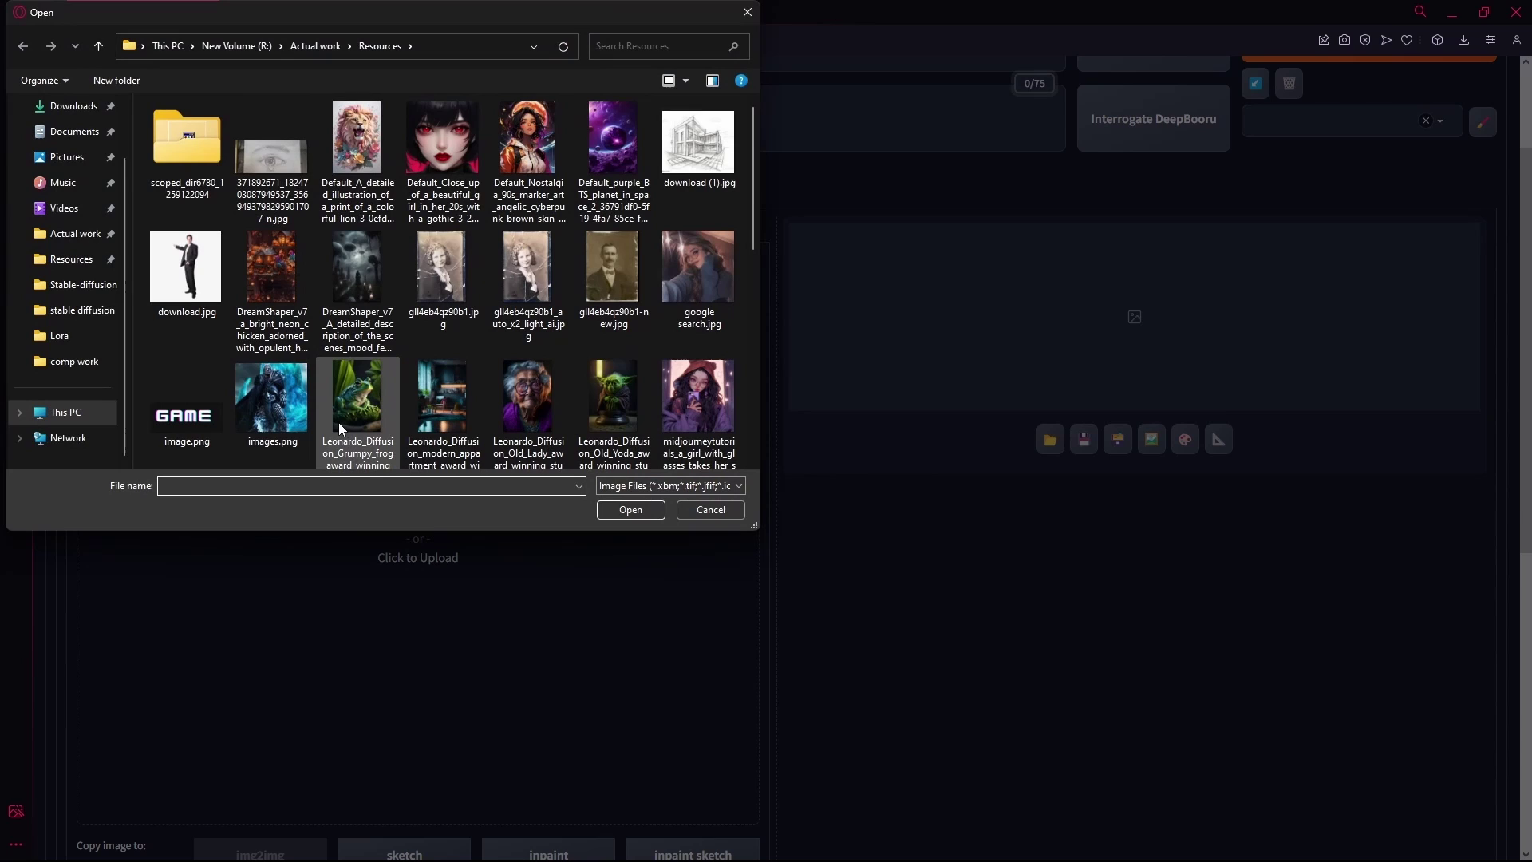
{"action": "scroll", "coordinate": [339, 423], "scroll_direction": "down", "scroll_amount": 1}
{"action": "left_click", "coordinate": [569, 412]}
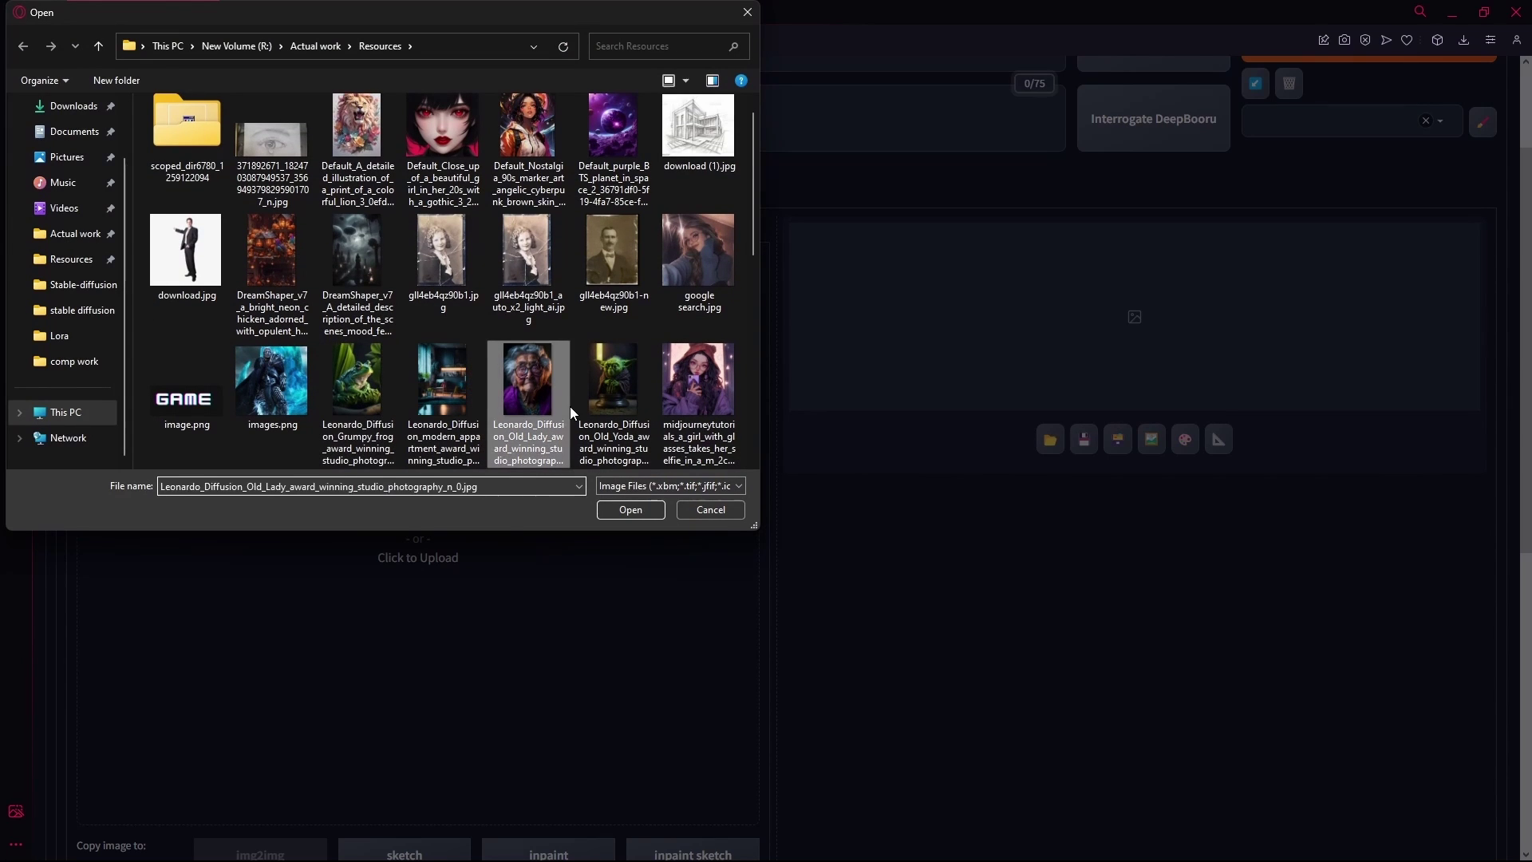
{"action": "left_click", "coordinate": [630, 509]}
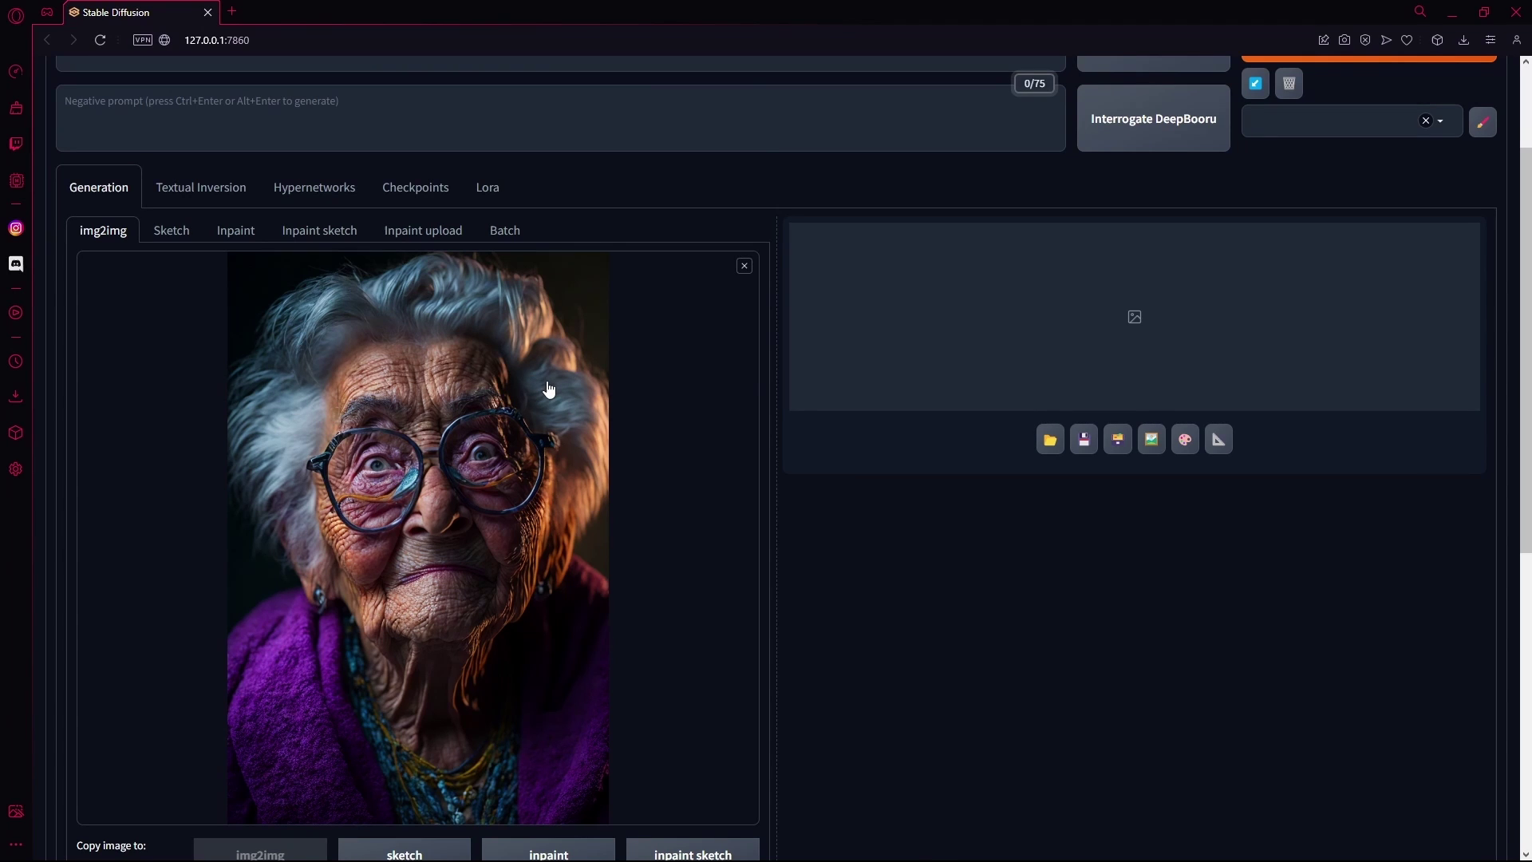
{"action": "scroll", "coordinate": [602, 364], "scroll_direction": "up", "scroll_amount": 3}
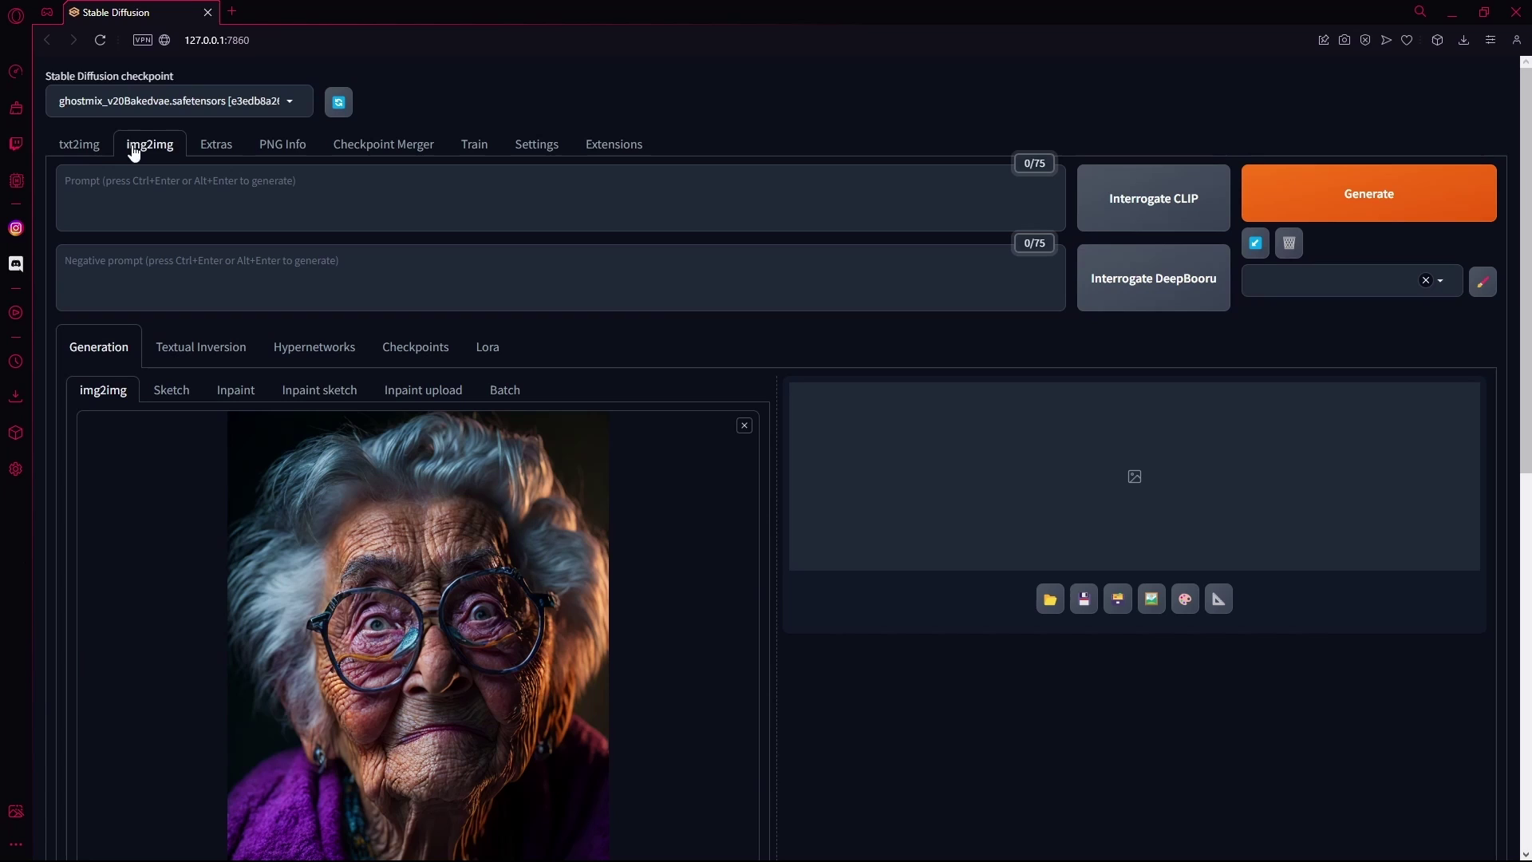
Step: Select meinamix_meinaV11.safetensors as the Stable Diffusion checkpoint
{"action": "left_click", "coordinate": [152, 100]}
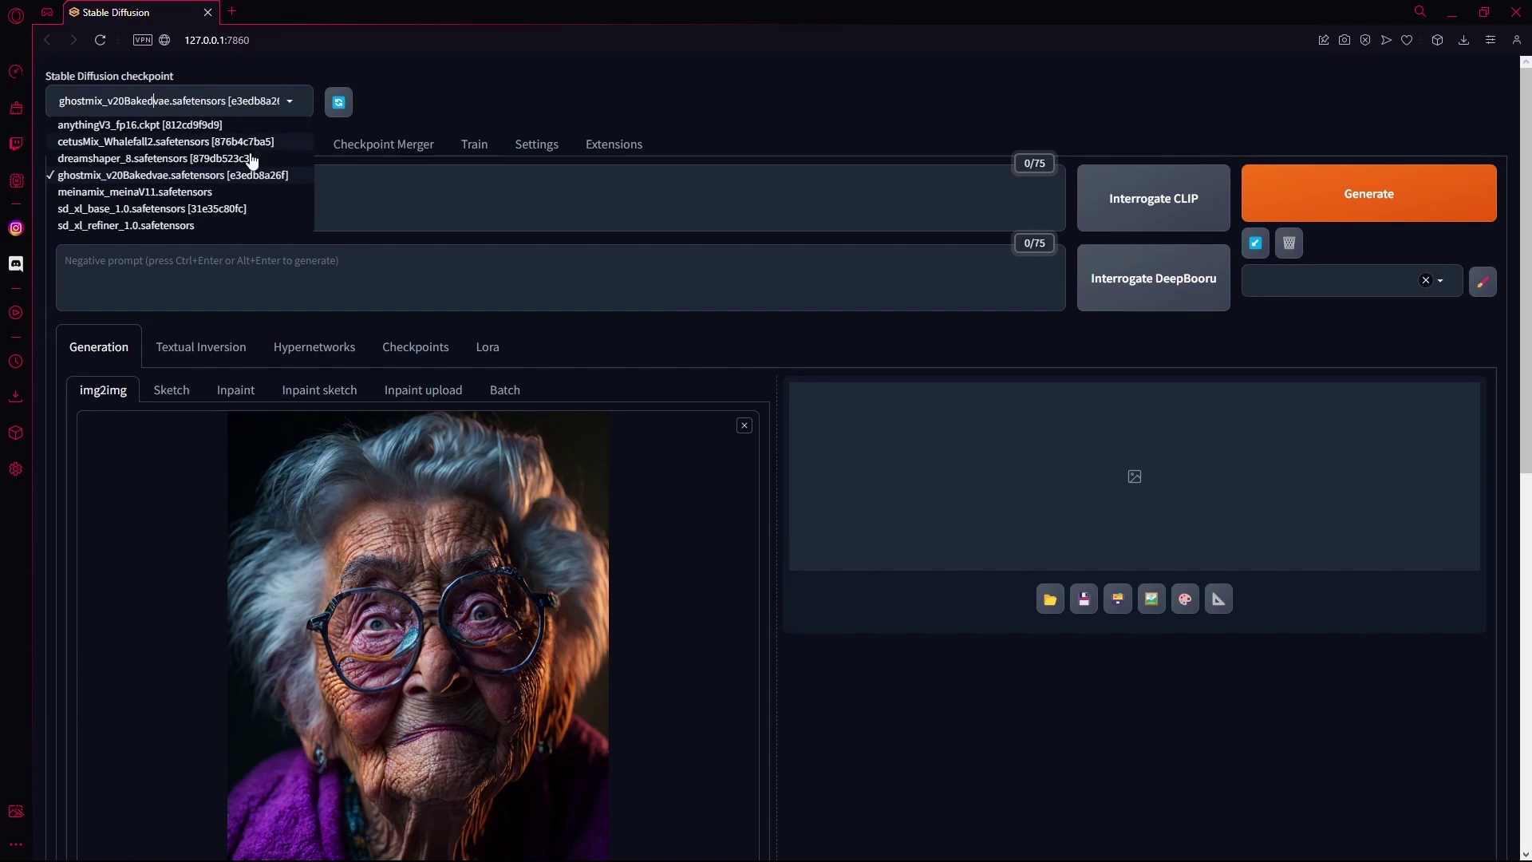
{"action": "scroll", "coordinate": [250, 157], "scroll_direction": "down", "scroll_amount": 1}
{"action": "scroll", "coordinate": [205, 154], "scroll_direction": "up", "scroll_amount": 1}
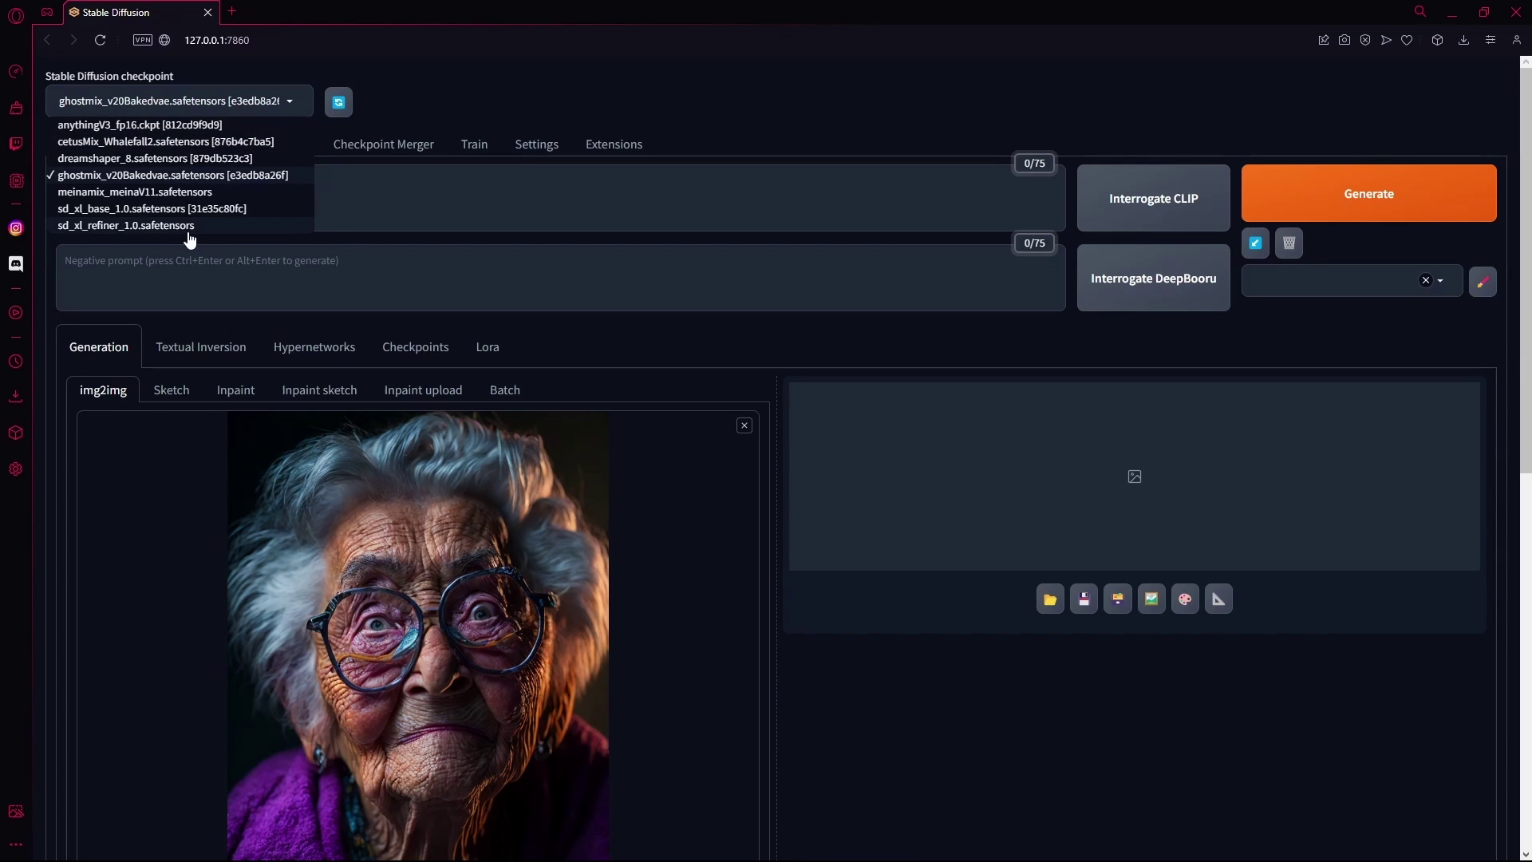
{"action": "left_click", "coordinate": [160, 192]}
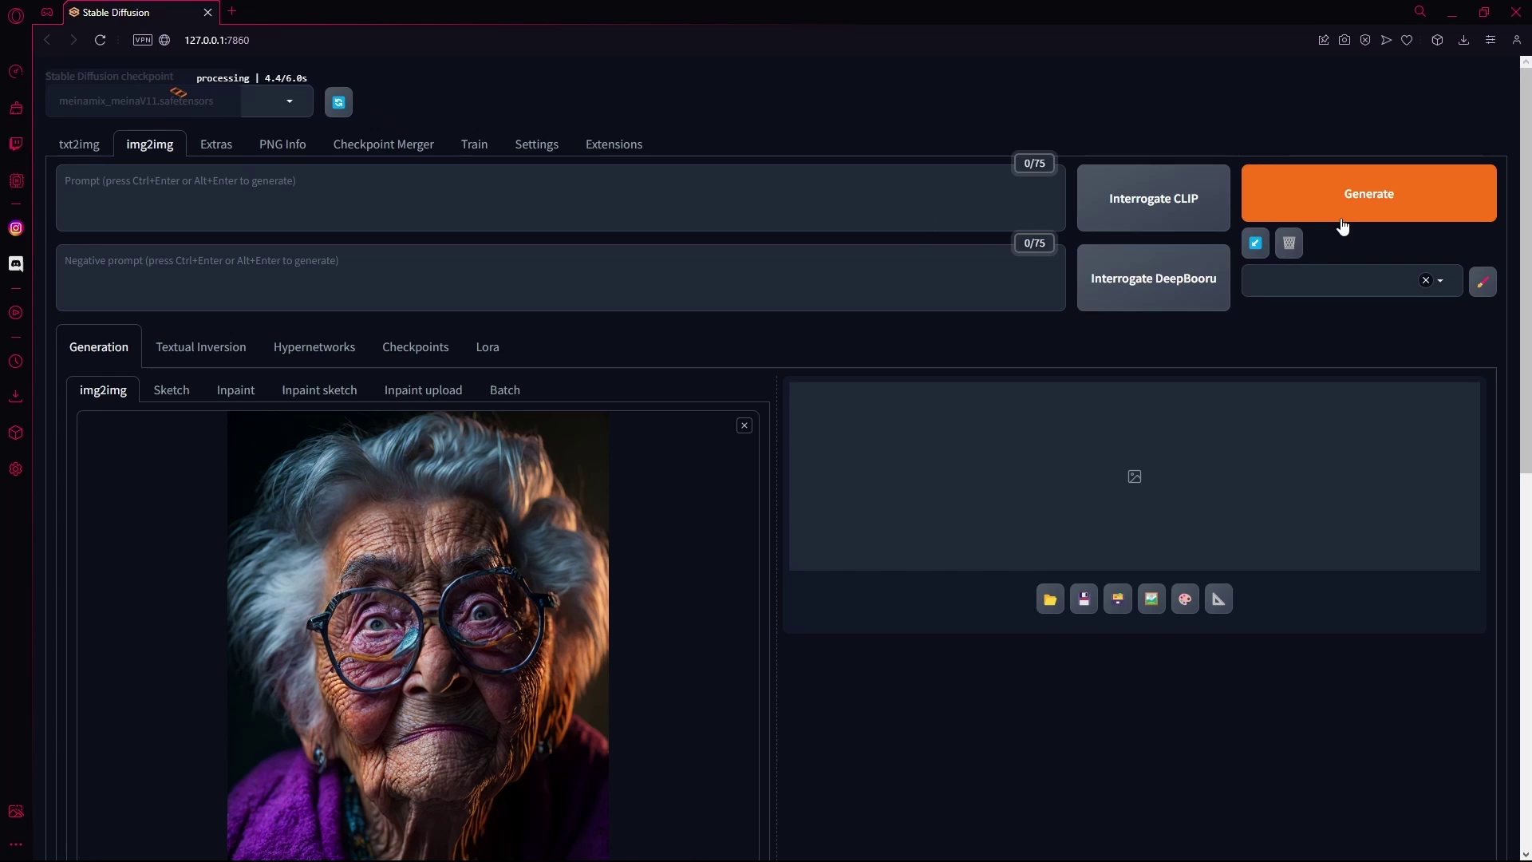
Step: Set the img2img Resize to width to 344 and height to 520
{"action": "scroll", "coordinate": [1138, 232], "scroll_direction": "down", "scroll_amount": 3}
{"action": "scroll", "coordinate": [1138, 232], "scroll_direction": "down", "scroll_amount": 5}
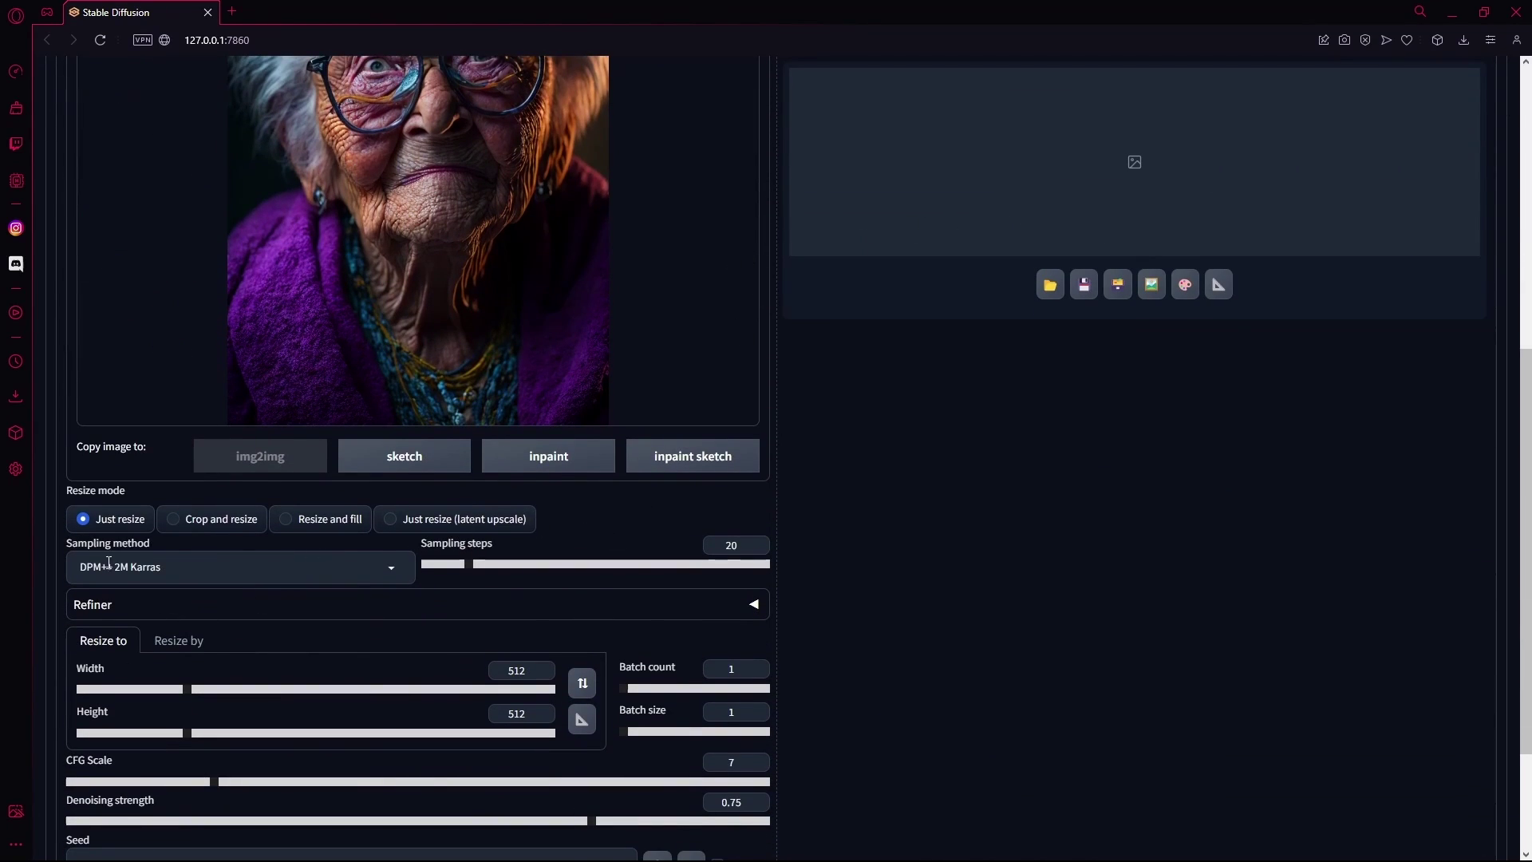
{"action": "scroll", "coordinate": [349, 460], "scroll_direction": "down", "scroll_amount": 2}
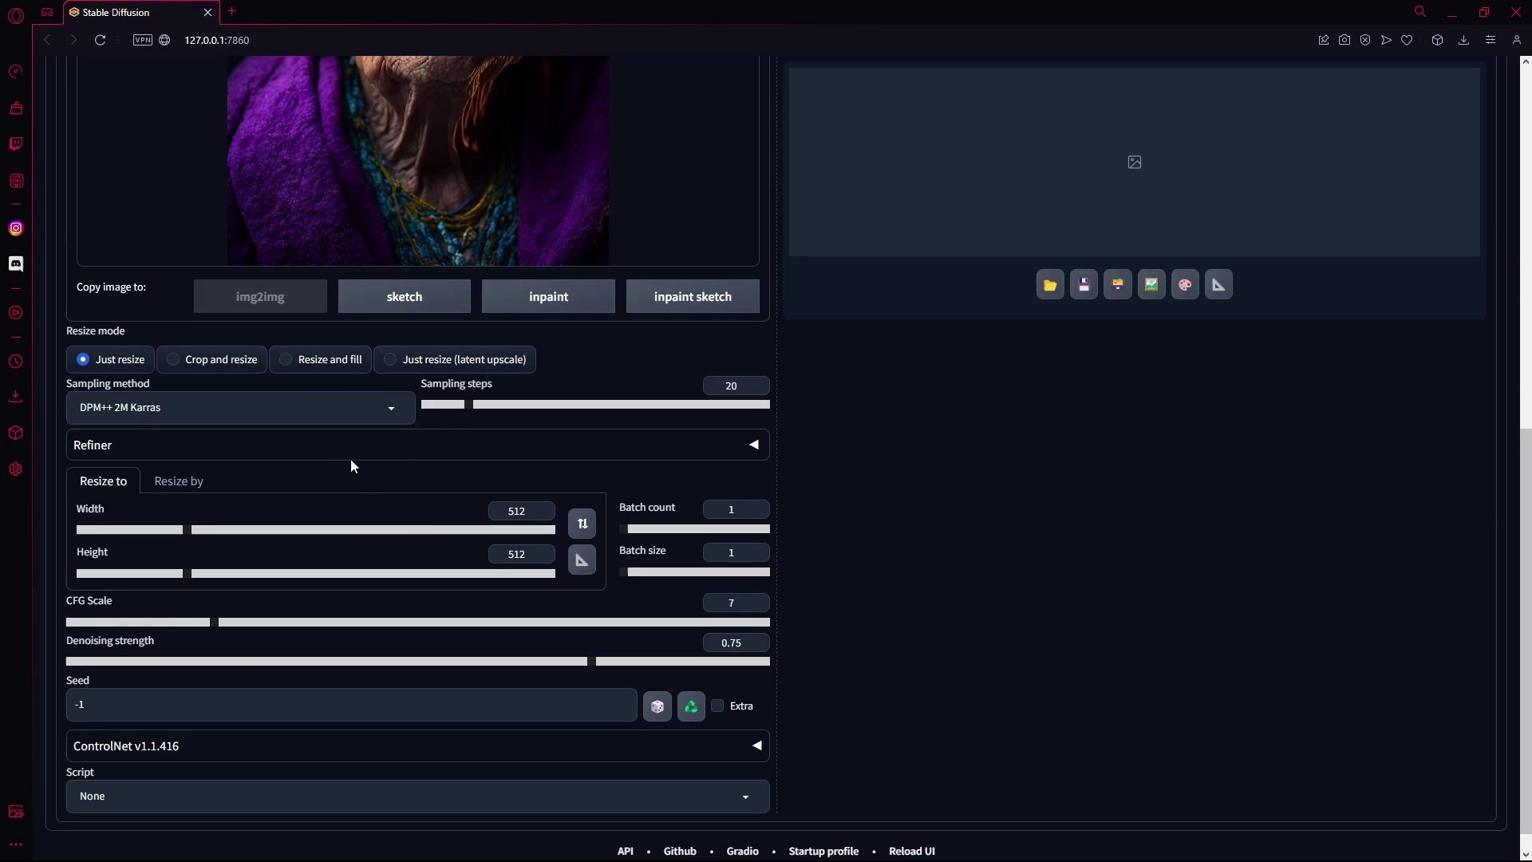
{"action": "scroll", "coordinate": [461, 632], "scroll_direction": "down", "scroll_amount": 1}
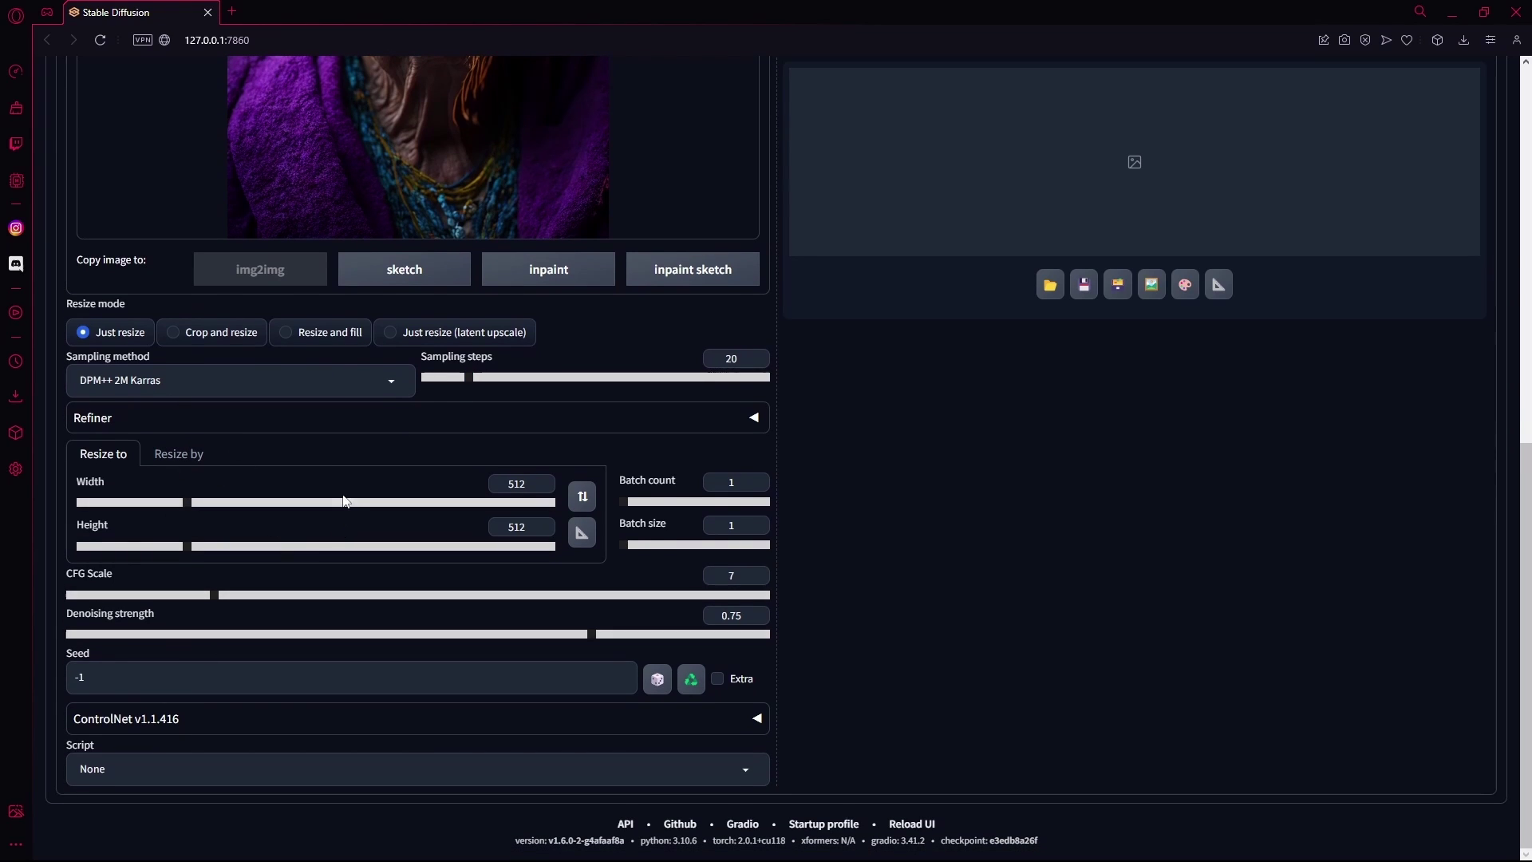
{"action": "left_click_drag", "start_coordinate": [473, 503], "coordinate": [154, 501]}
{"action": "scroll", "coordinate": [356, 468], "scroll_direction": "up", "scroll_amount": 6}
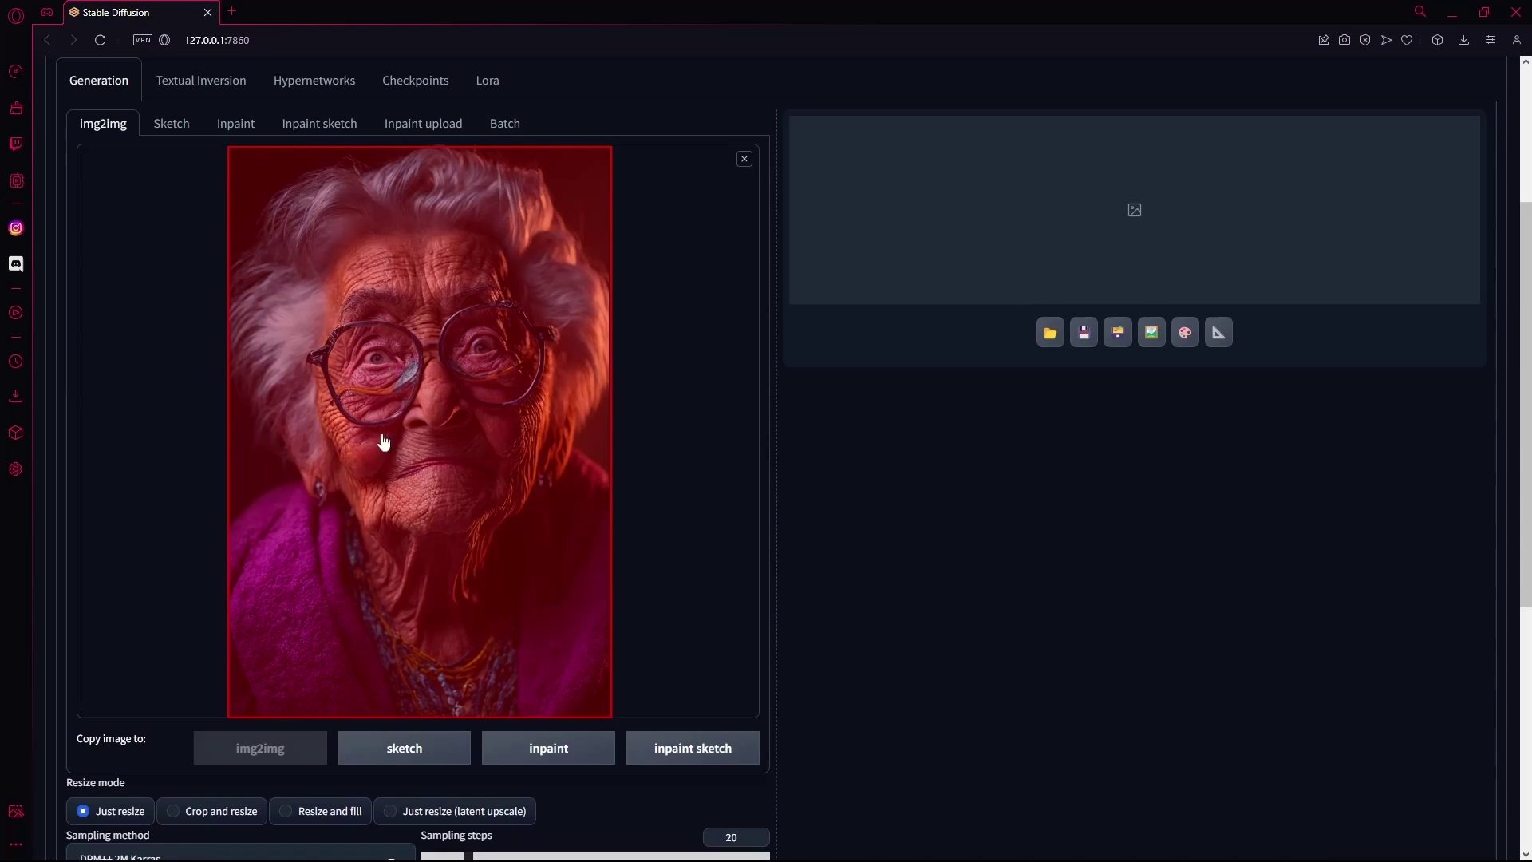
{"action": "scroll", "coordinate": [386, 438], "scroll_direction": "down", "scroll_amount": 1}
{"action": "scroll", "coordinate": [409, 368], "scroll_direction": "down", "scroll_amount": 3}
{"action": "mouse_move", "coordinate": [186, 787]}
{"action": "left_mouse_down"}
{"action": "mouse_move", "coordinate": [211, 790]}
{"action": "mouse_move", "coordinate": [191, 789]}
{"action": "left_mouse_up"}
{"action": "scroll", "coordinate": [511, 329], "scroll_direction": "up", "scroll_amount": 4}
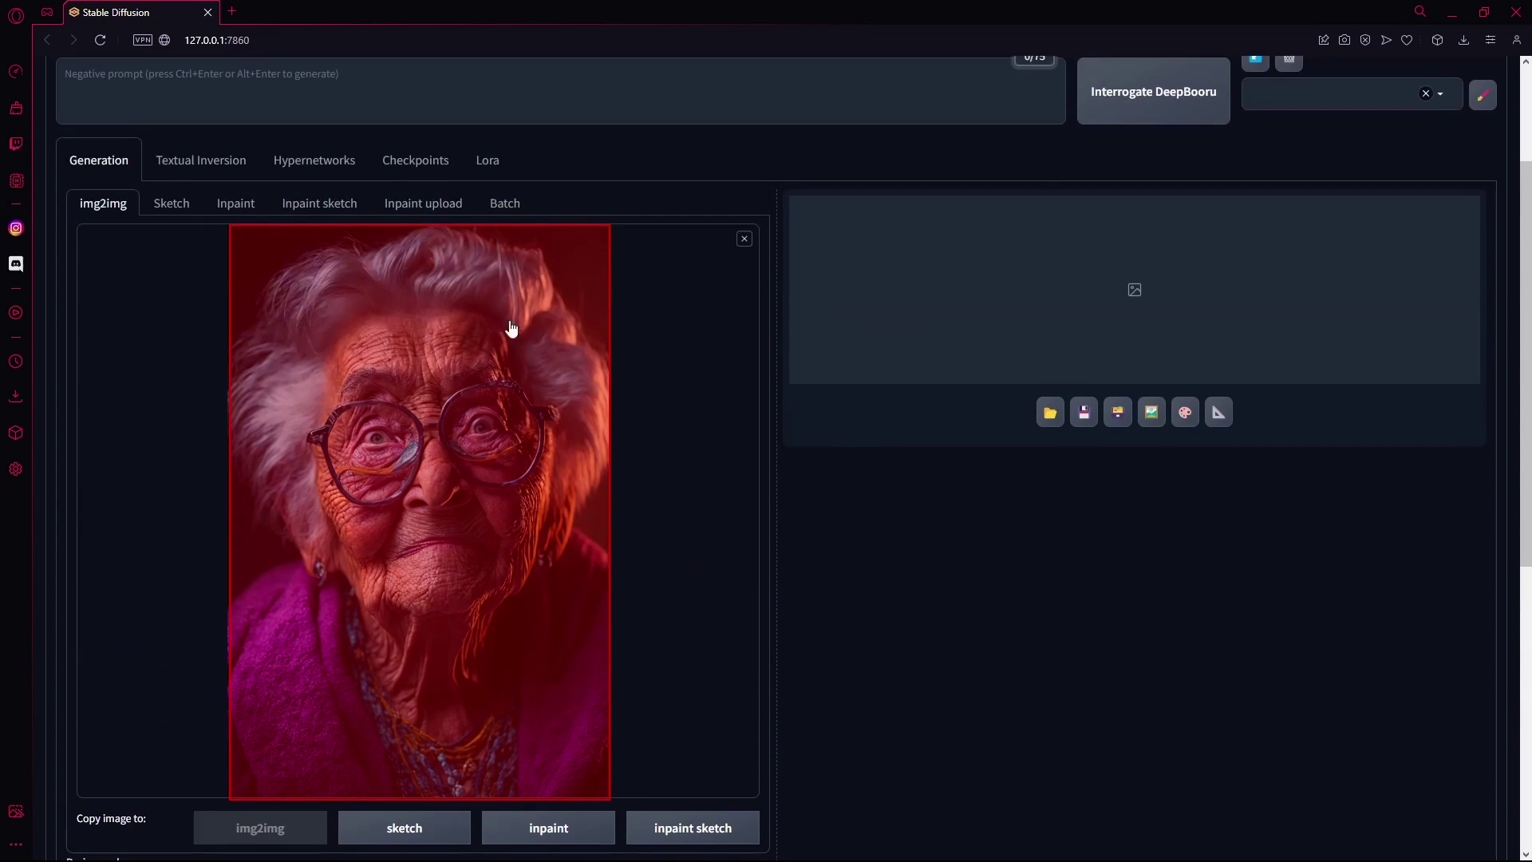
{"action": "scroll", "coordinate": [459, 395], "scroll_direction": "down", "scroll_amount": 6}
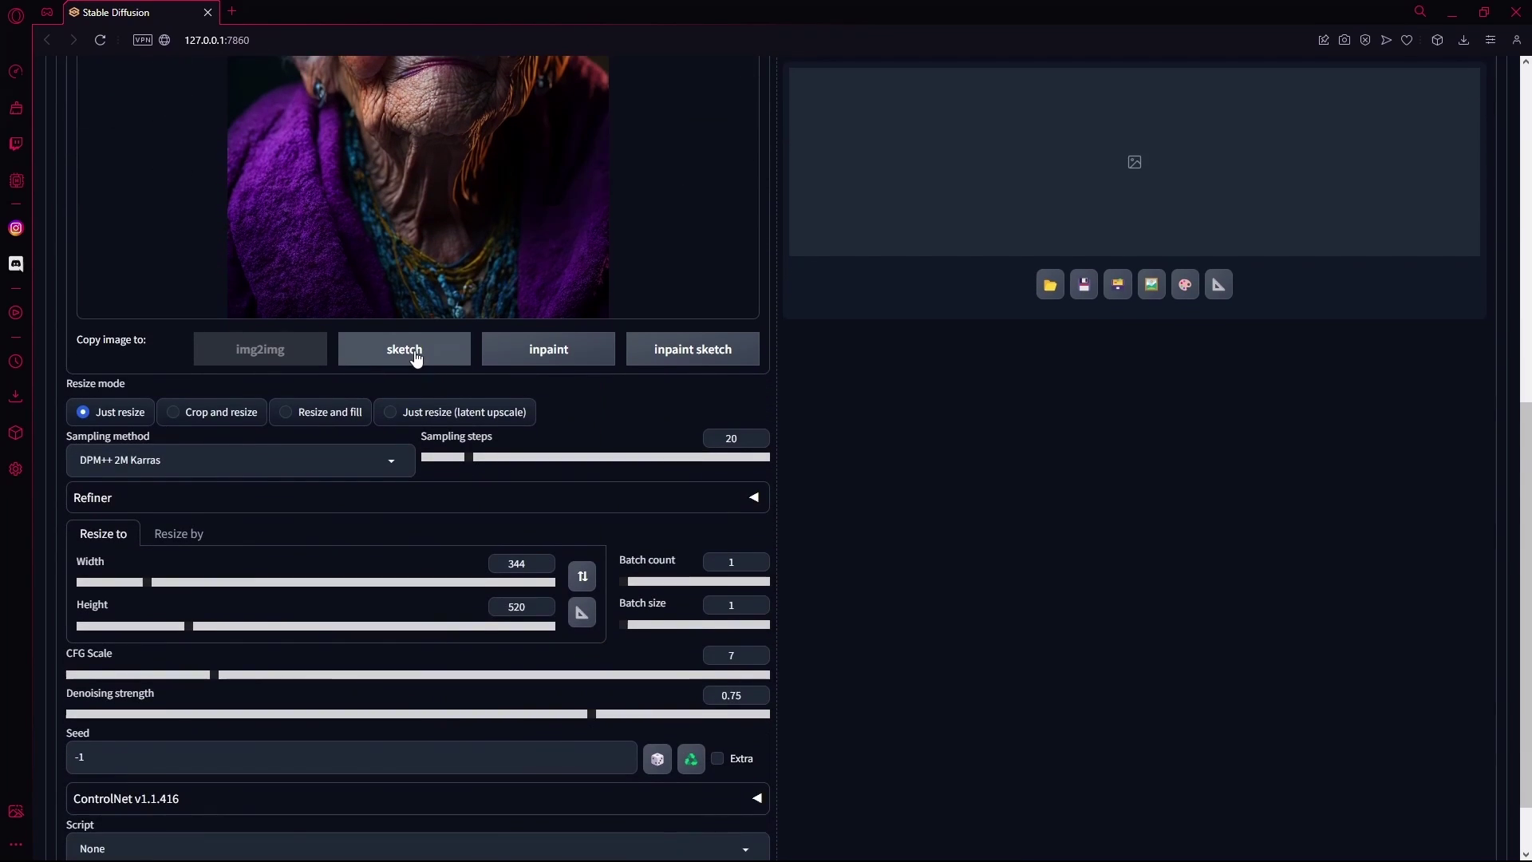
{"action": "scroll", "coordinate": [394, 354], "scroll_direction": "up", "scroll_amount": 8}
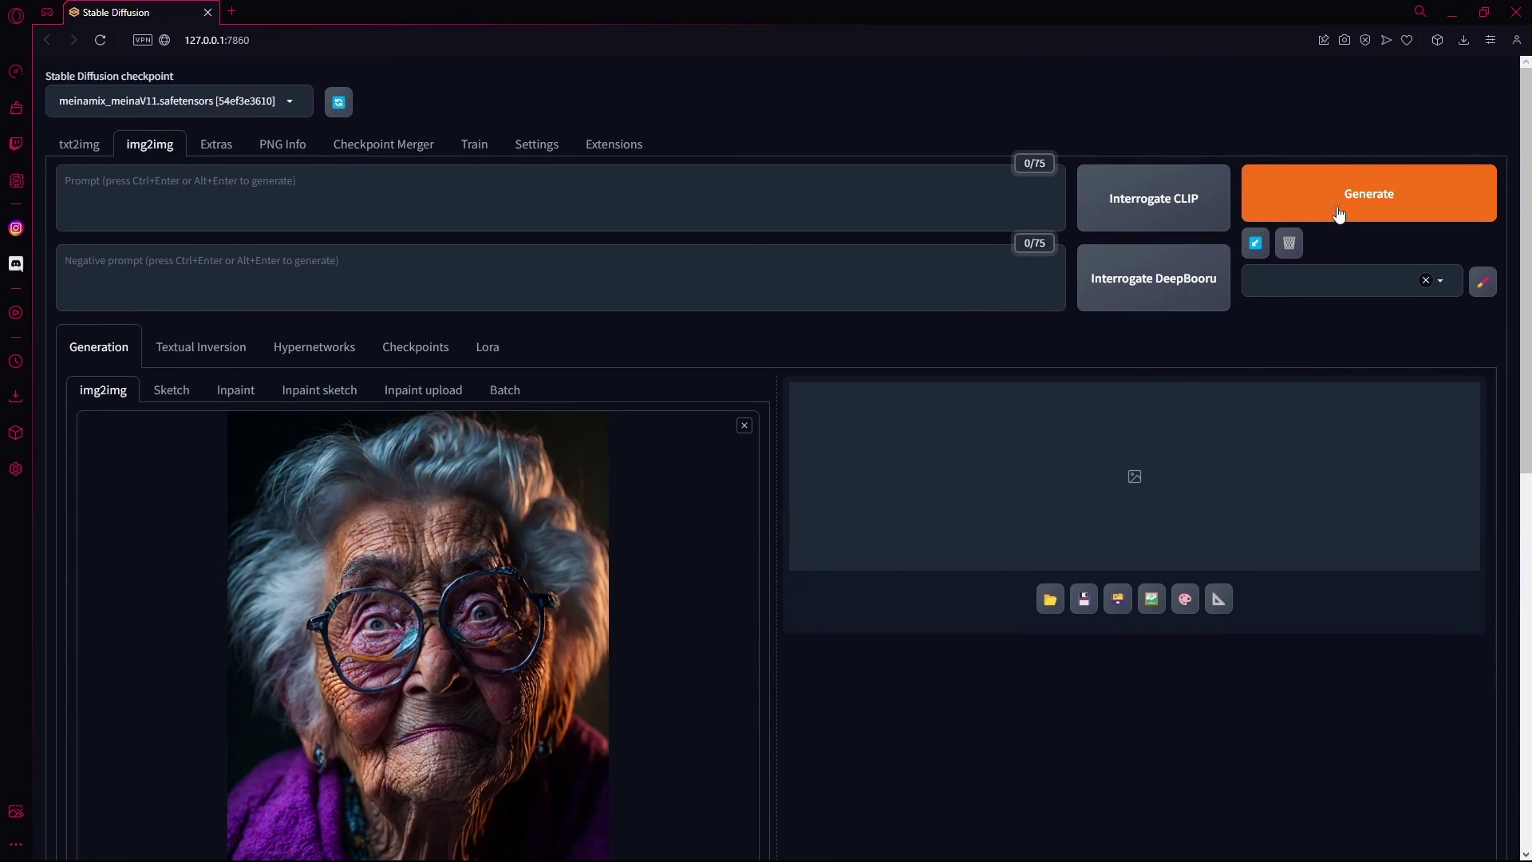
Step: Generate the first img2img image and inspect the 344x520 anime-girl result full size
{"action": "left_click", "coordinate": [1326, 200]}
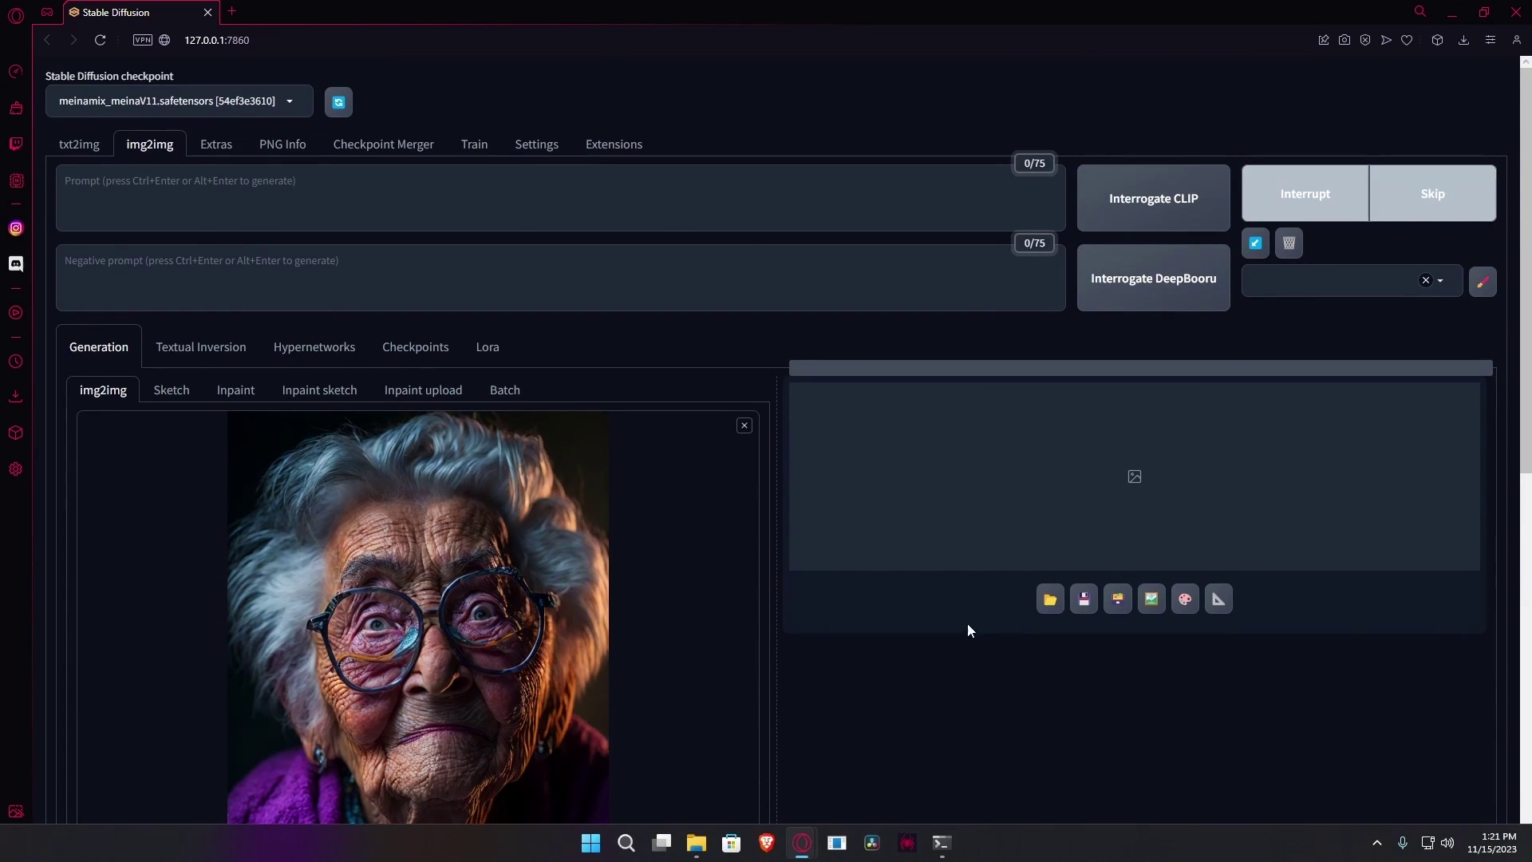
{"action": "left_click", "coordinate": [943, 844]}
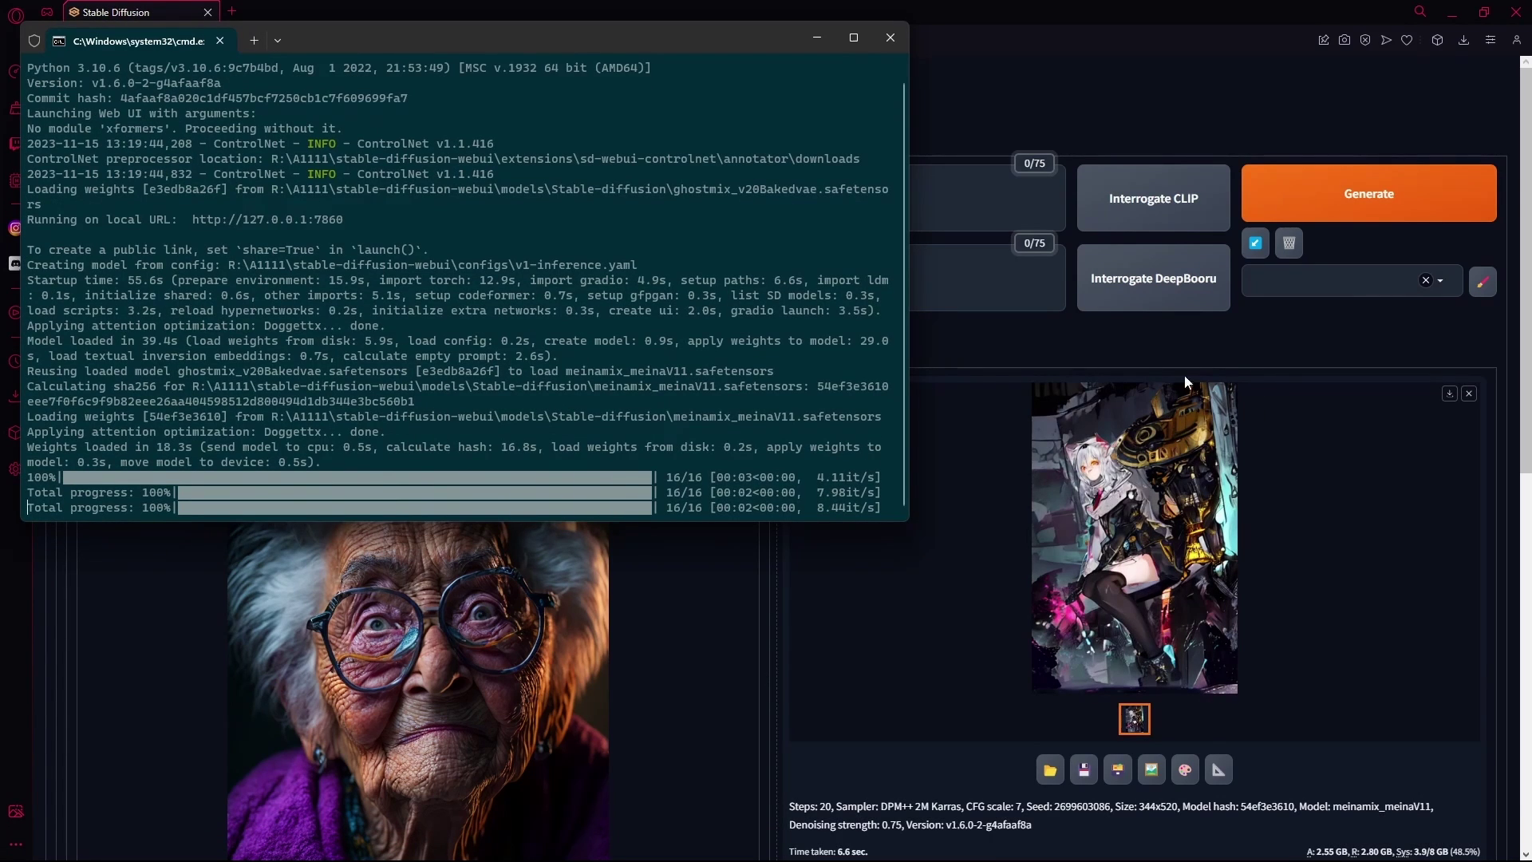
{"action": "left_click", "coordinate": [1206, 345]}
{"action": "scroll", "coordinate": [1166, 455], "scroll_direction": "down", "scroll_amount": 2}
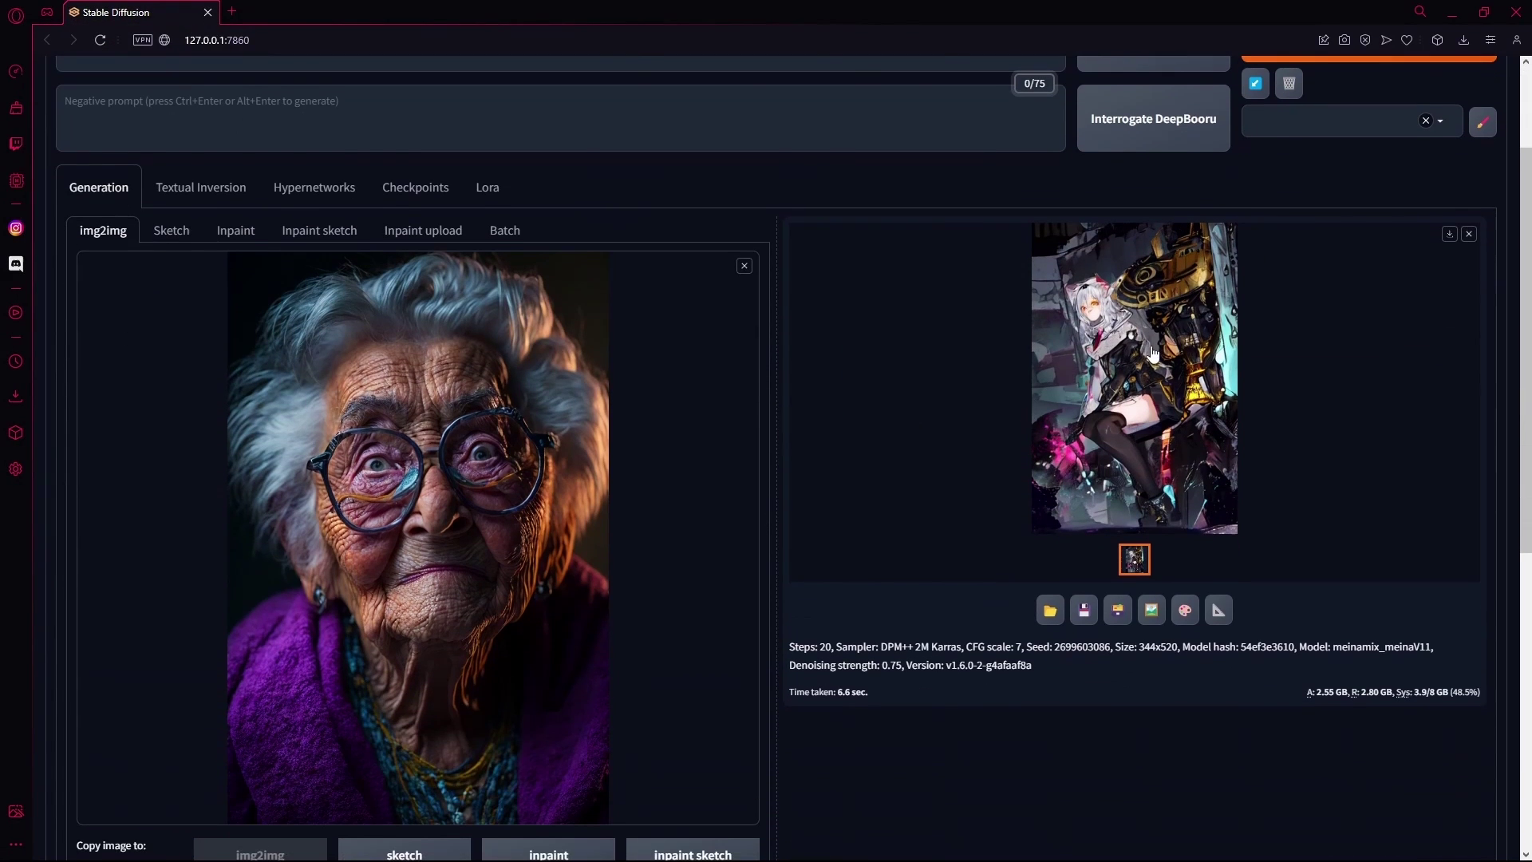
{"action": "left_click", "coordinate": [1153, 355]}
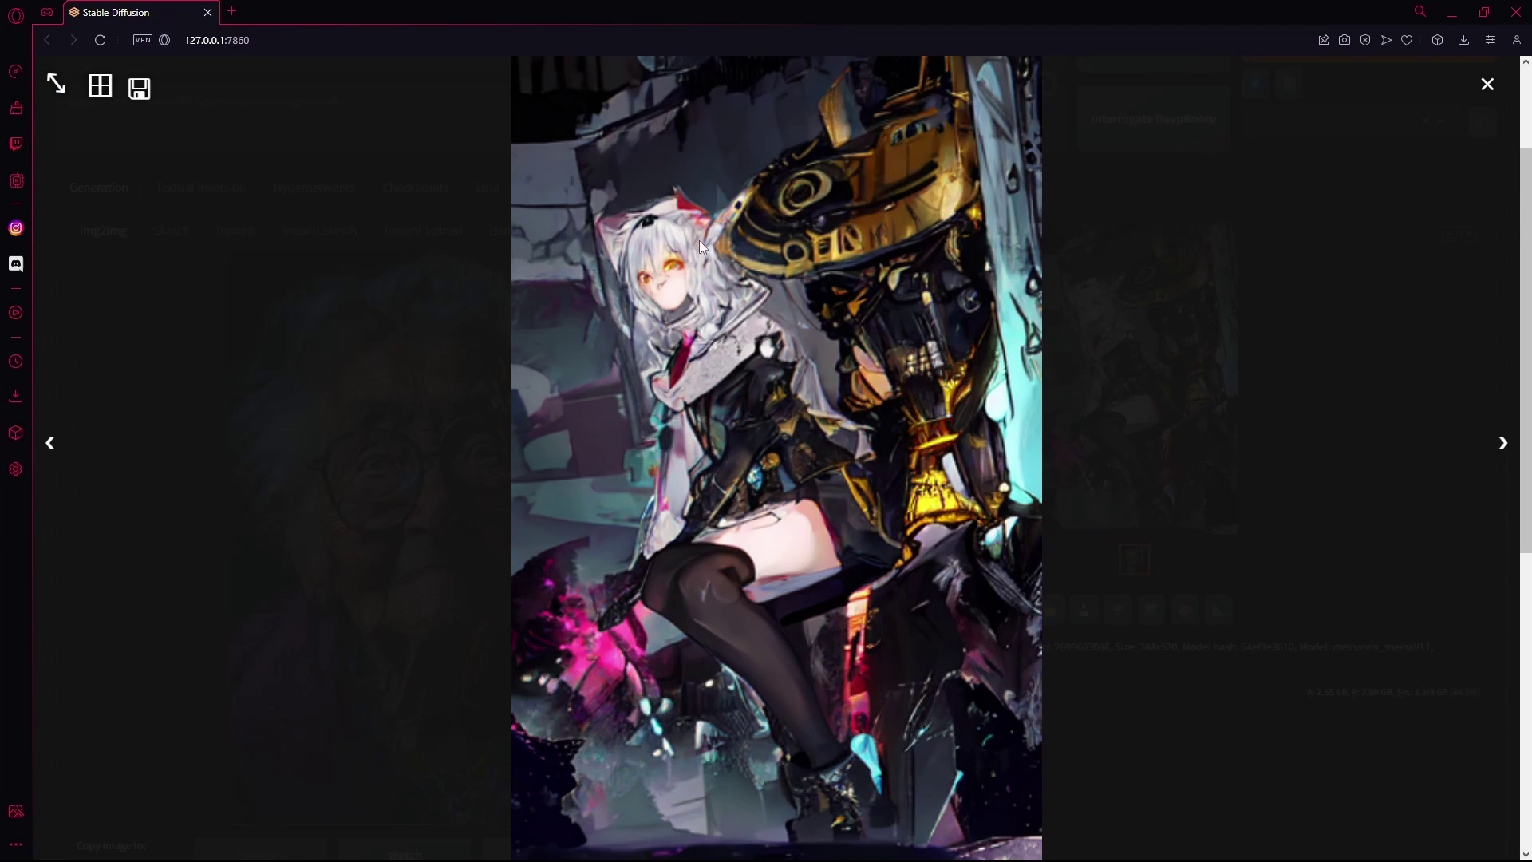
{"action": "left_click", "coordinate": [1167, 292]}
{"action": "scroll", "coordinate": [783, 338], "scroll_direction": "up", "scroll_amount": 2}
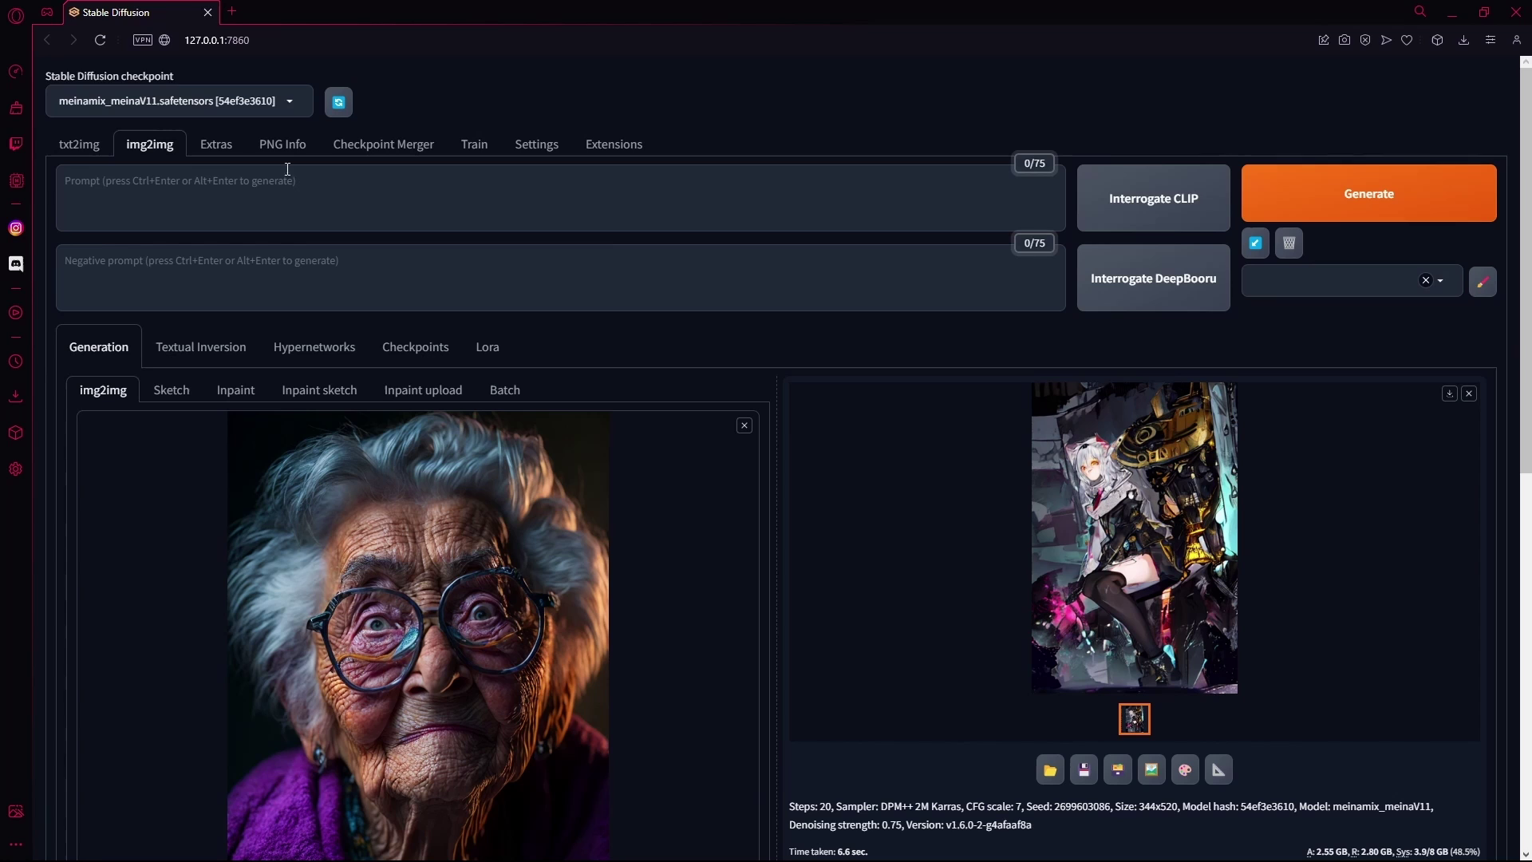
Step: In txt2img, load google search.jpg into ControlNet Unit 0 with control weight 1.1
{"action": "left_click", "coordinate": [74, 150]}
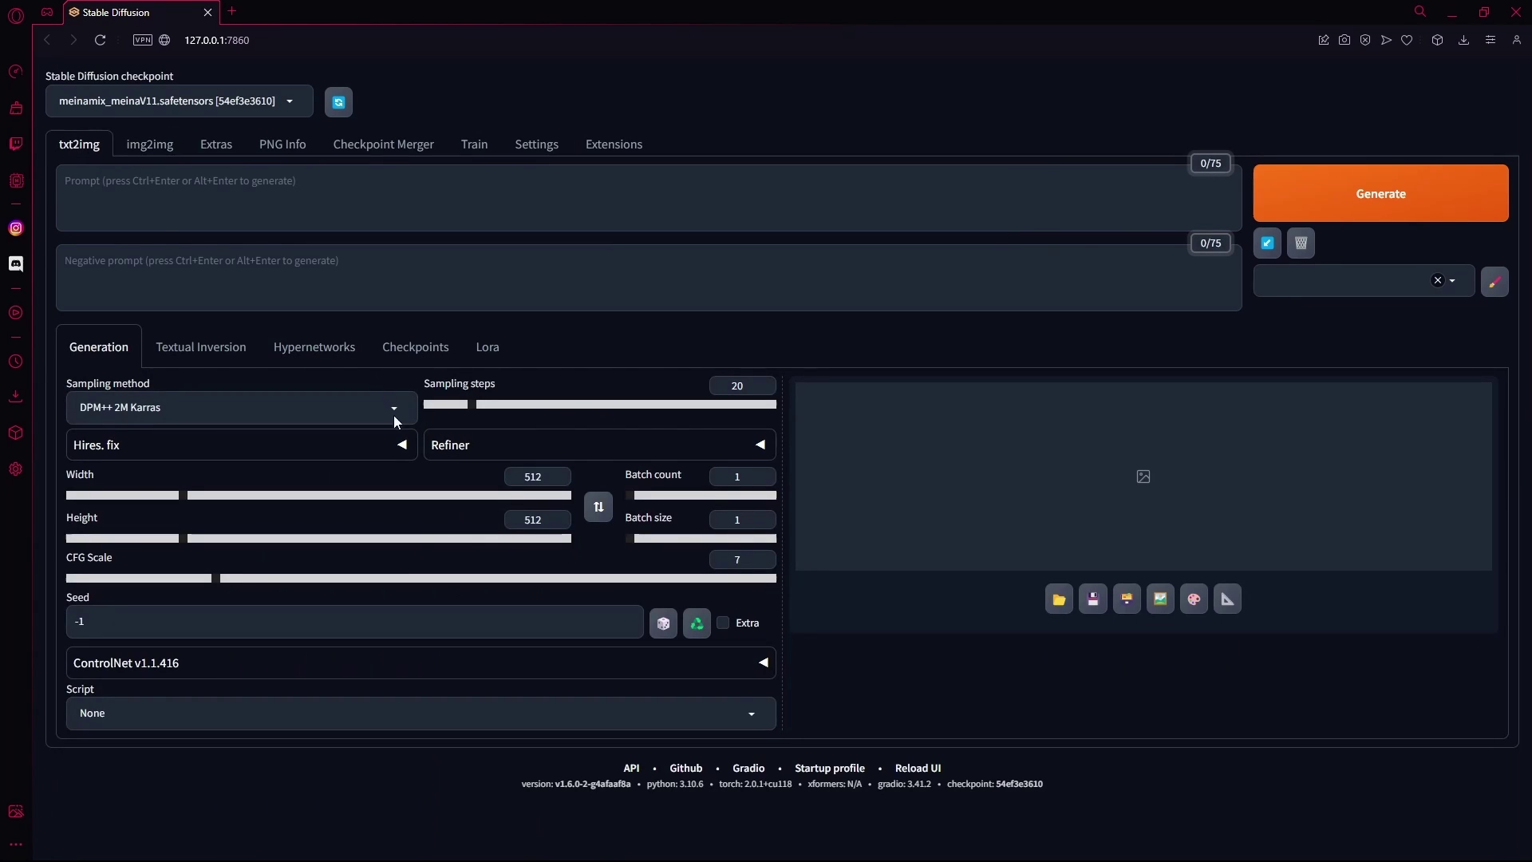
{"action": "left_click", "coordinate": [415, 664]}
{"action": "scroll", "coordinate": [424, 649], "scroll_direction": "down", "scroll_amount": 6}
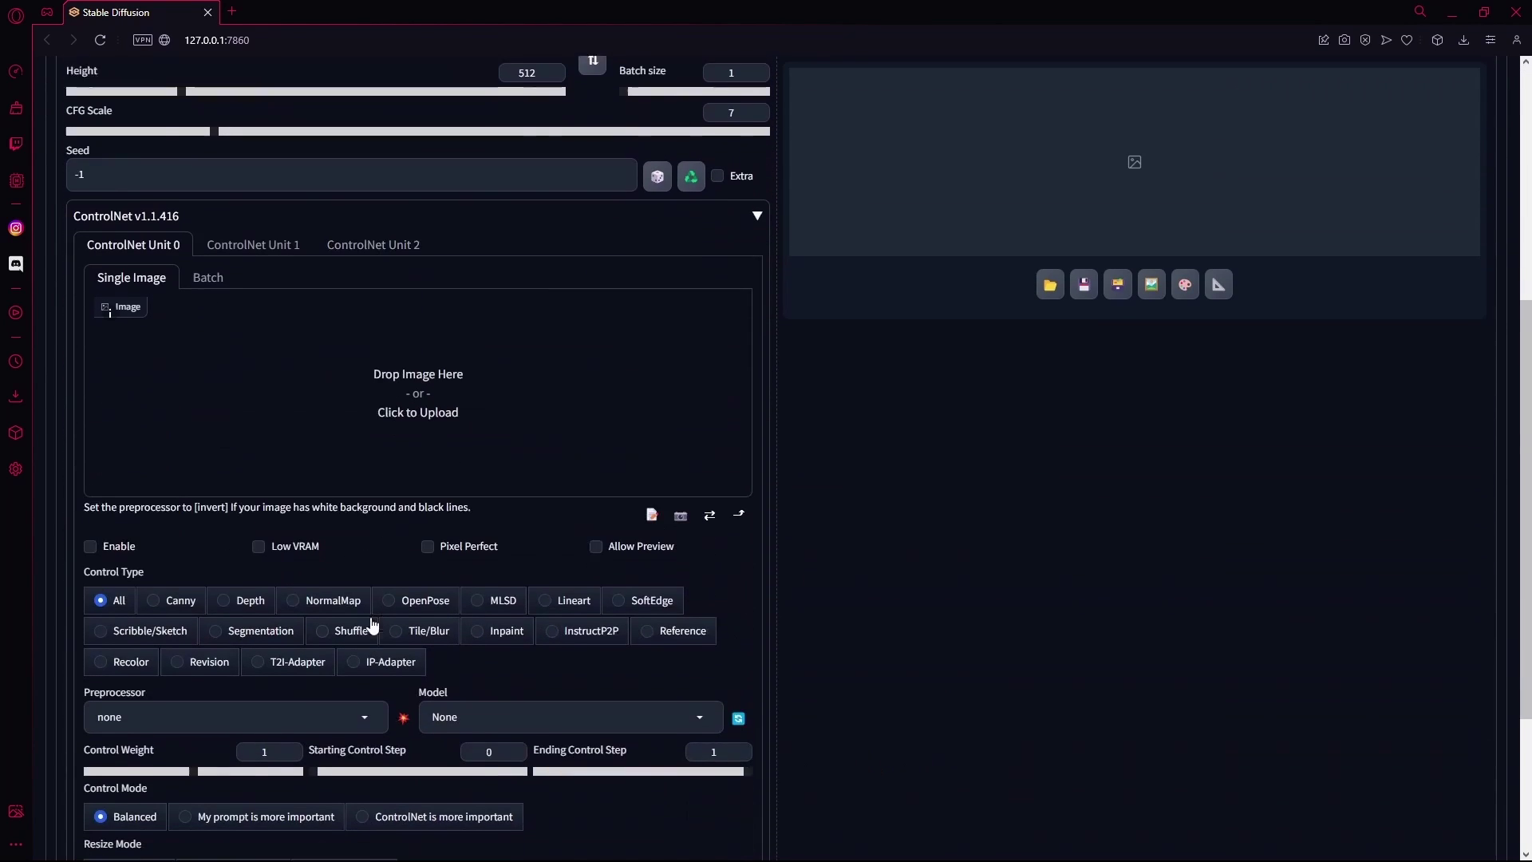
{"action": "left_click", "coordinate": [388, 322]}
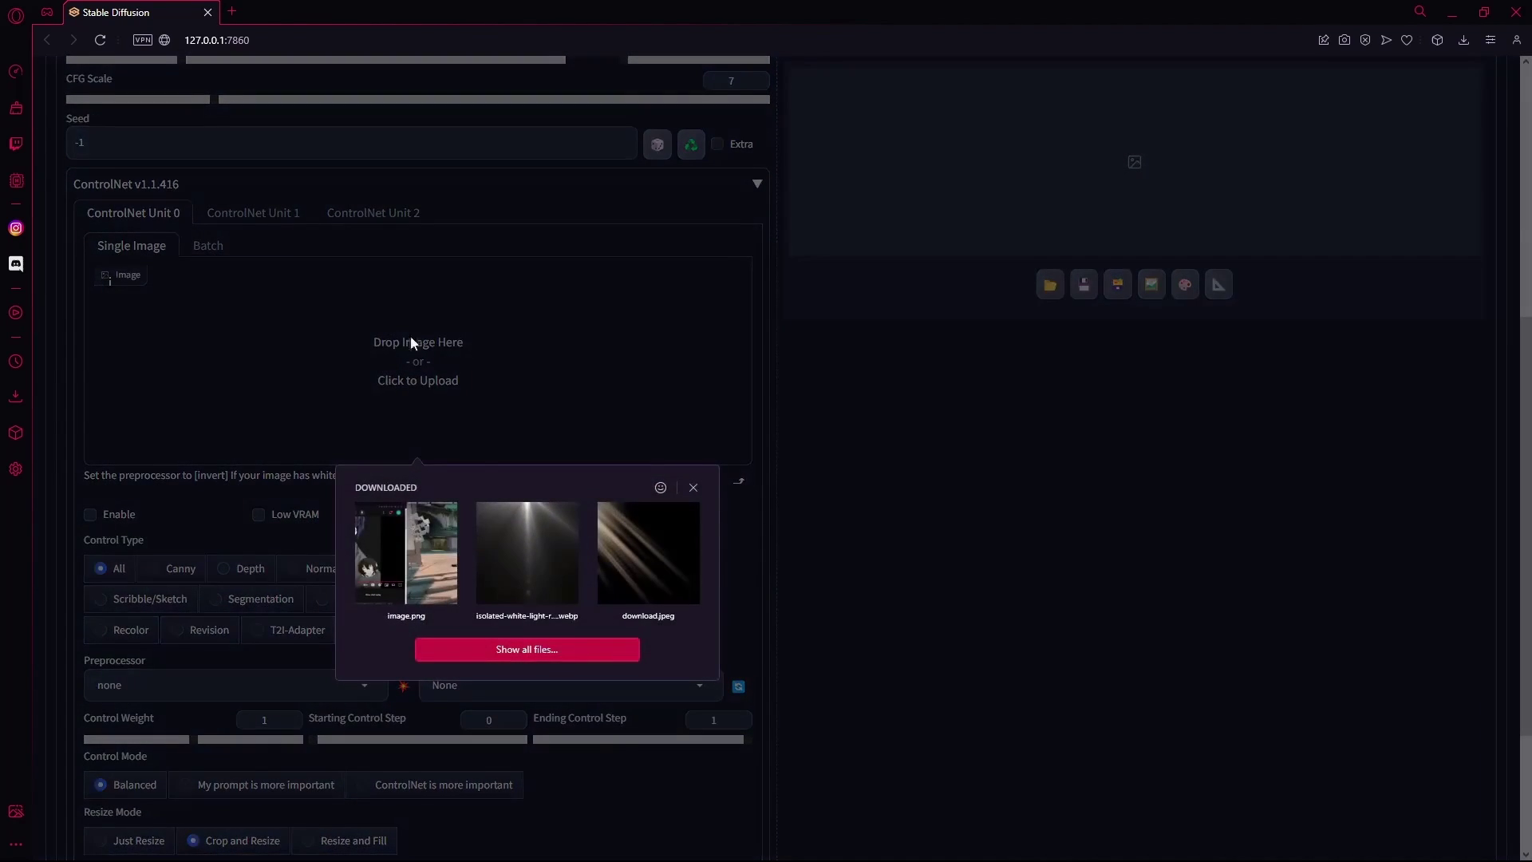
{"action": "left_click", "coordinate": [496, 653]}
{"action": "scroll", "coordinate": [623, 235], "scroll_direction": "down", "scroll_amount": 1}
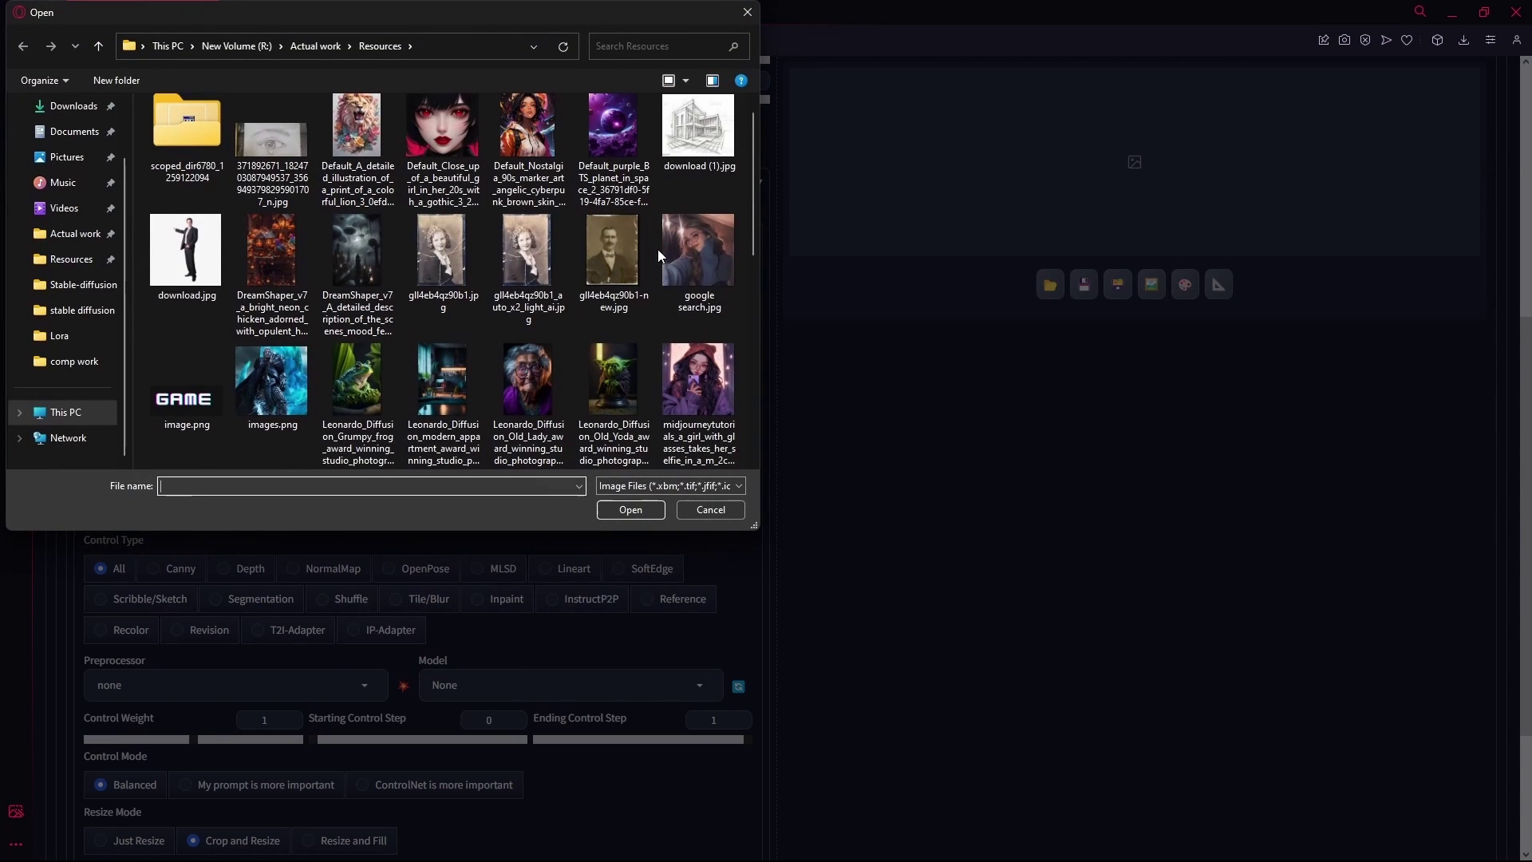
{"action": "left_click", "coordinate": [727, 252]}
{"action": "left_click", "coordinate": [642, 512]}
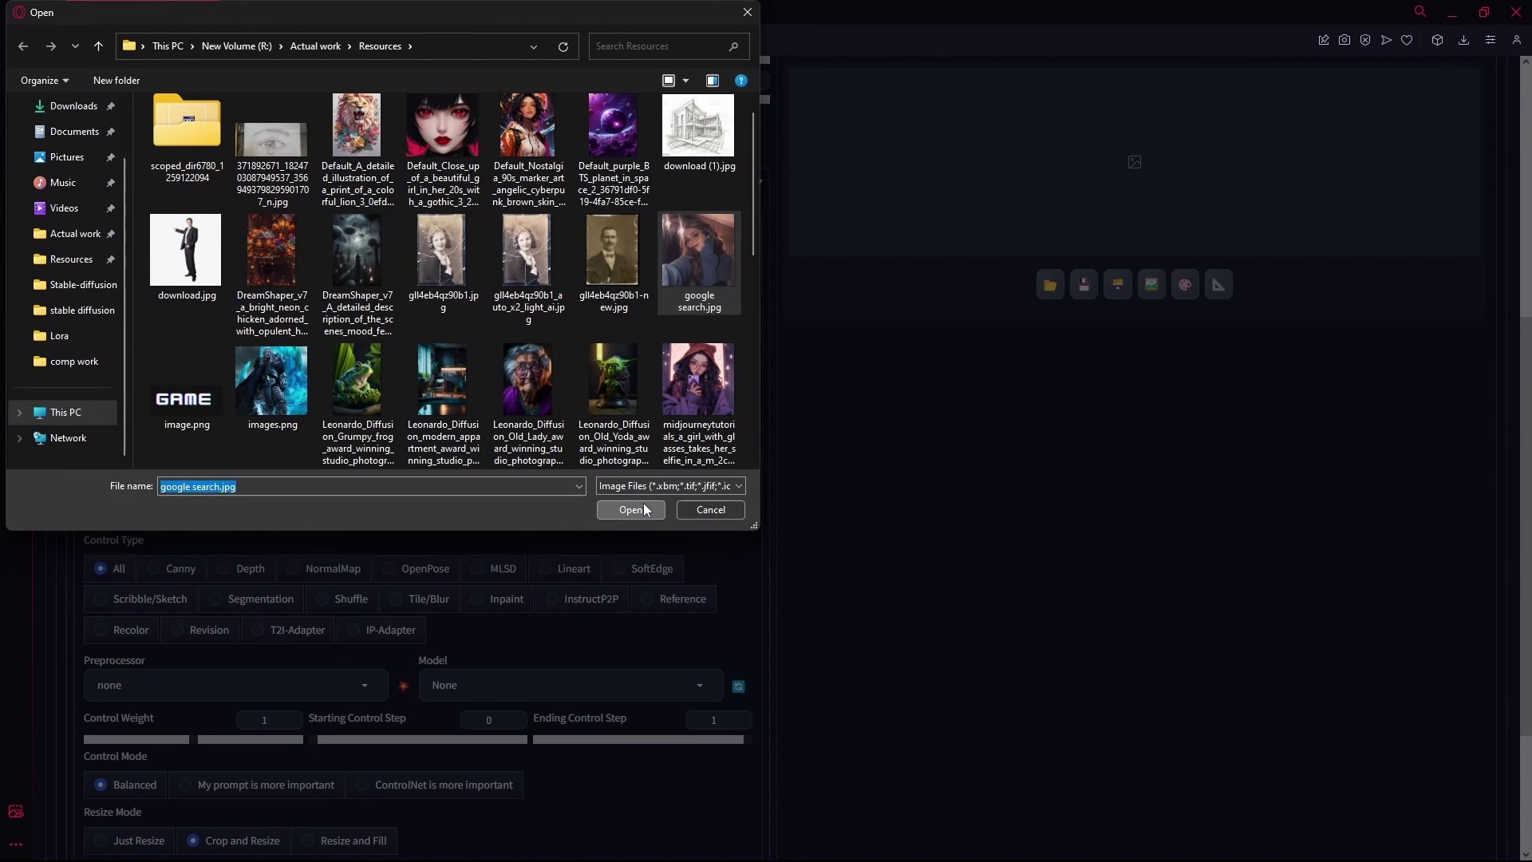
{"action": "scroll", "coordinate": [215, 607], "scroll_direction": "down", "scroll_amount": 1}
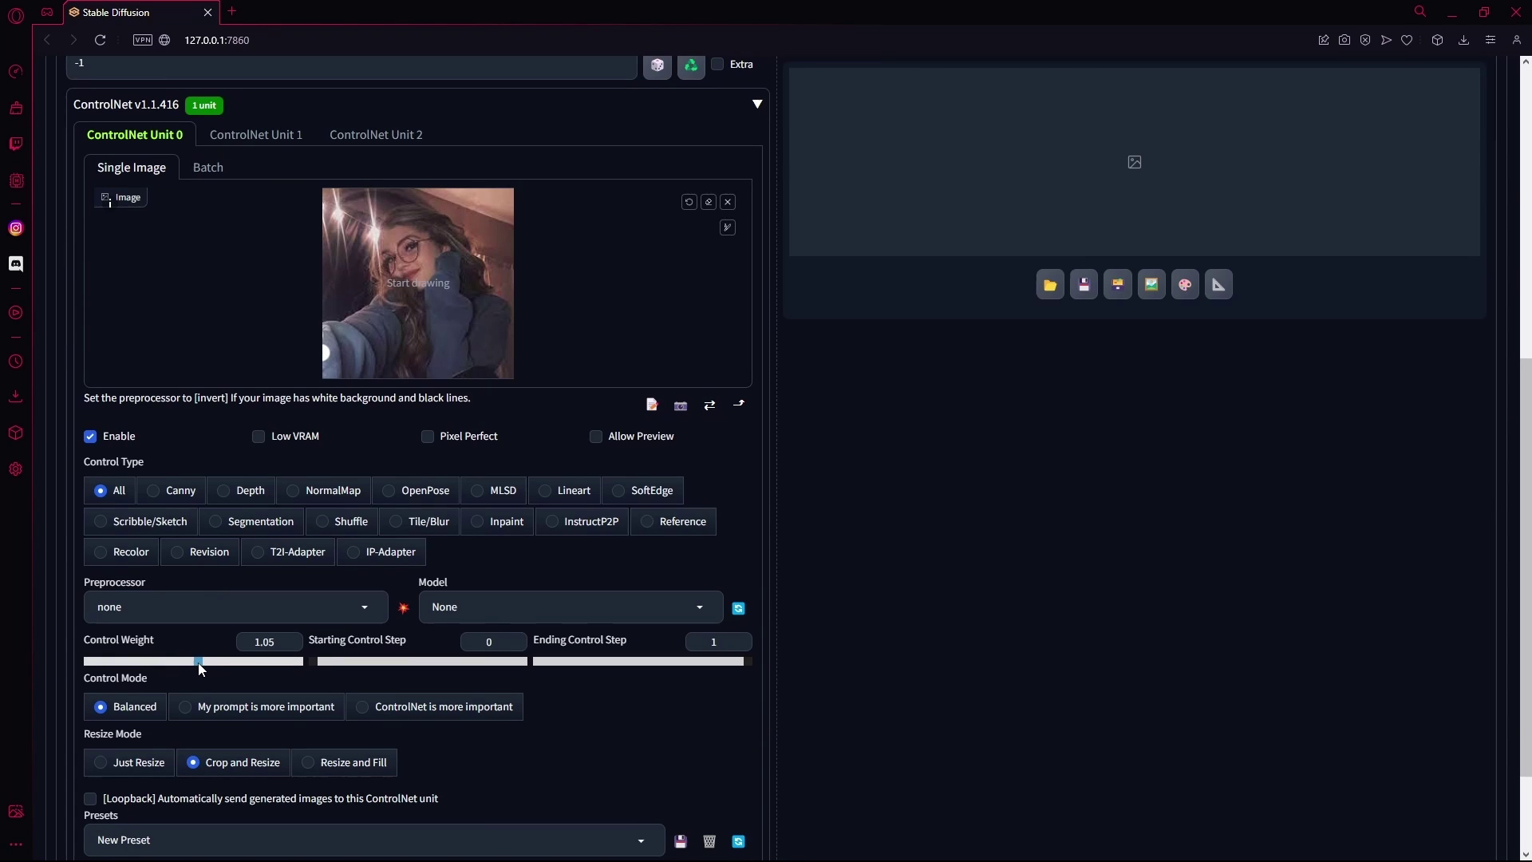
{"action": "left_click_drag", "start_coordinate": [198, 662], "coordinate": [204, 663]}
{"action": "scroll", "coordinate": [367, 531], "scroll_direction": "up", "scroll_amount": 7}
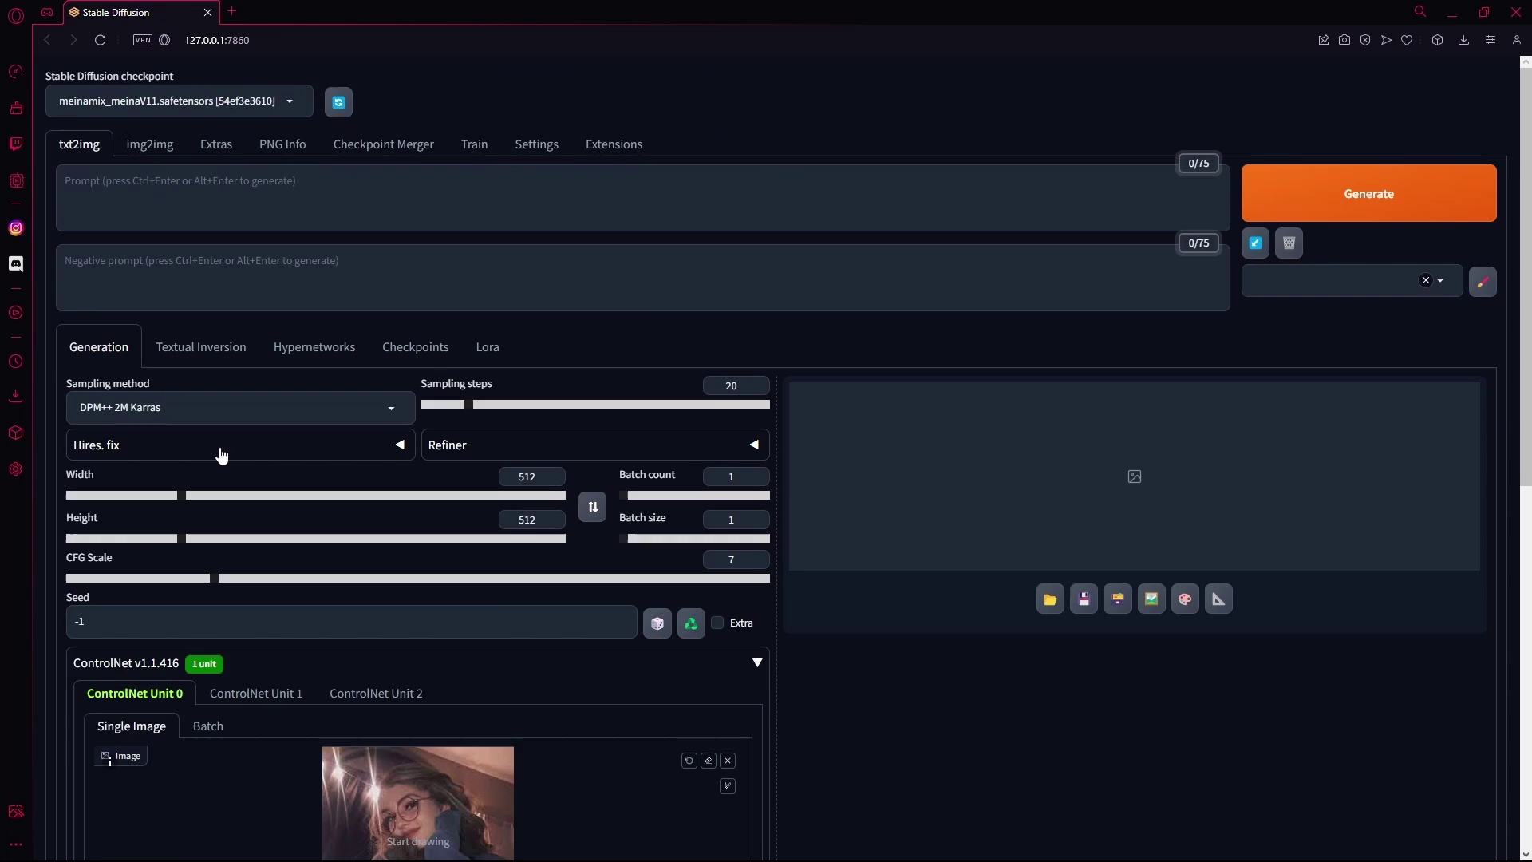
Step: Set the txt2img sampling method to Euler a
{"action": "left_click", "coordinate": [219, 447]}
{"action": "left_click", "coordinate": [270, 450]}
{"action": "left_click", "coordinate": [390, 407]}
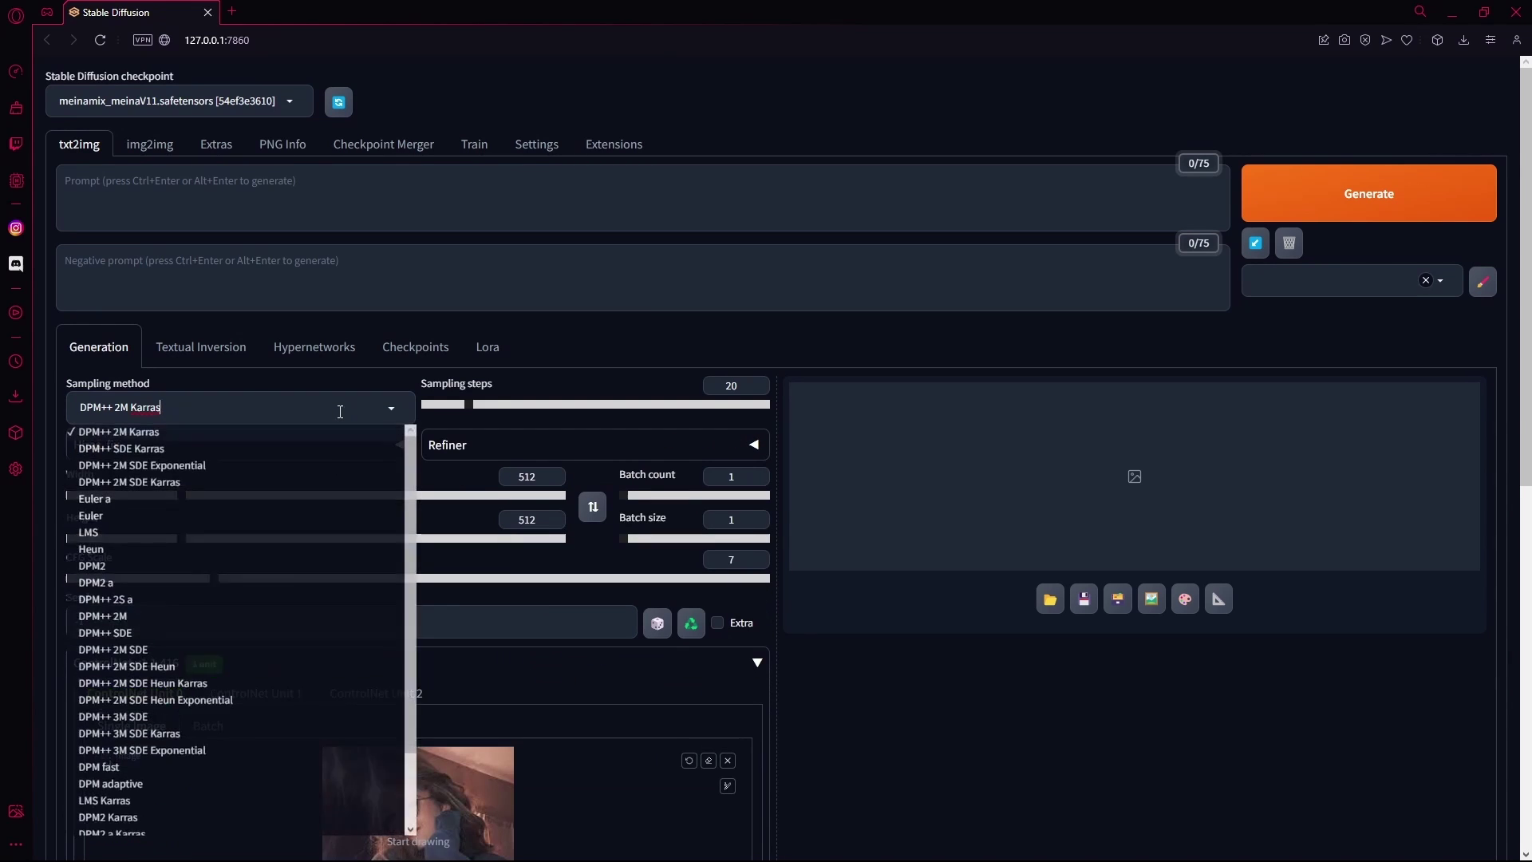
{"action": "left_click", "coordinate": [124, 500]}
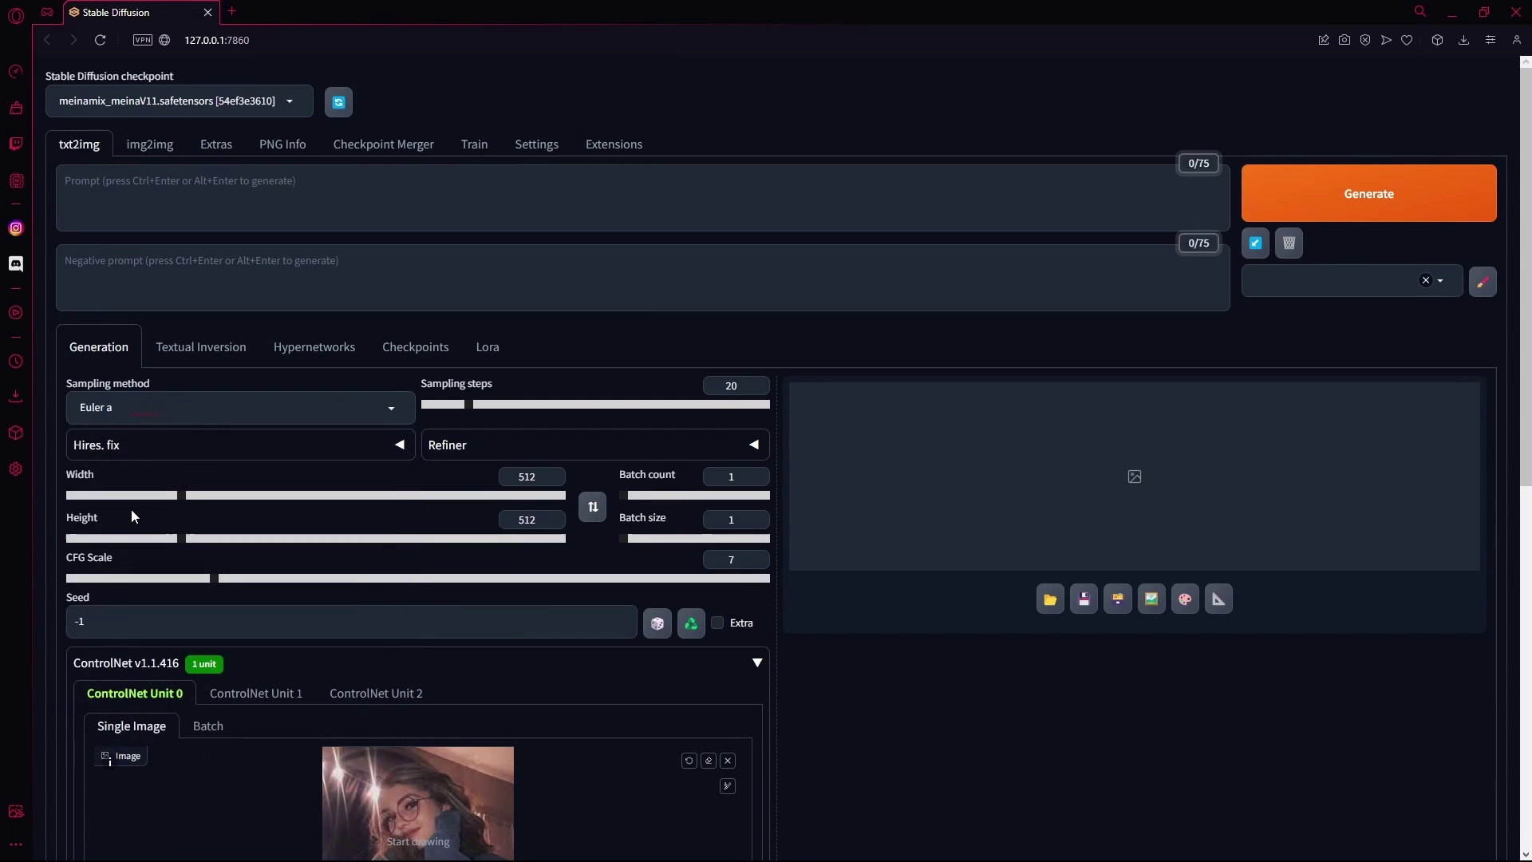
{"action": "left_click", "coordinate": [158, 418]}
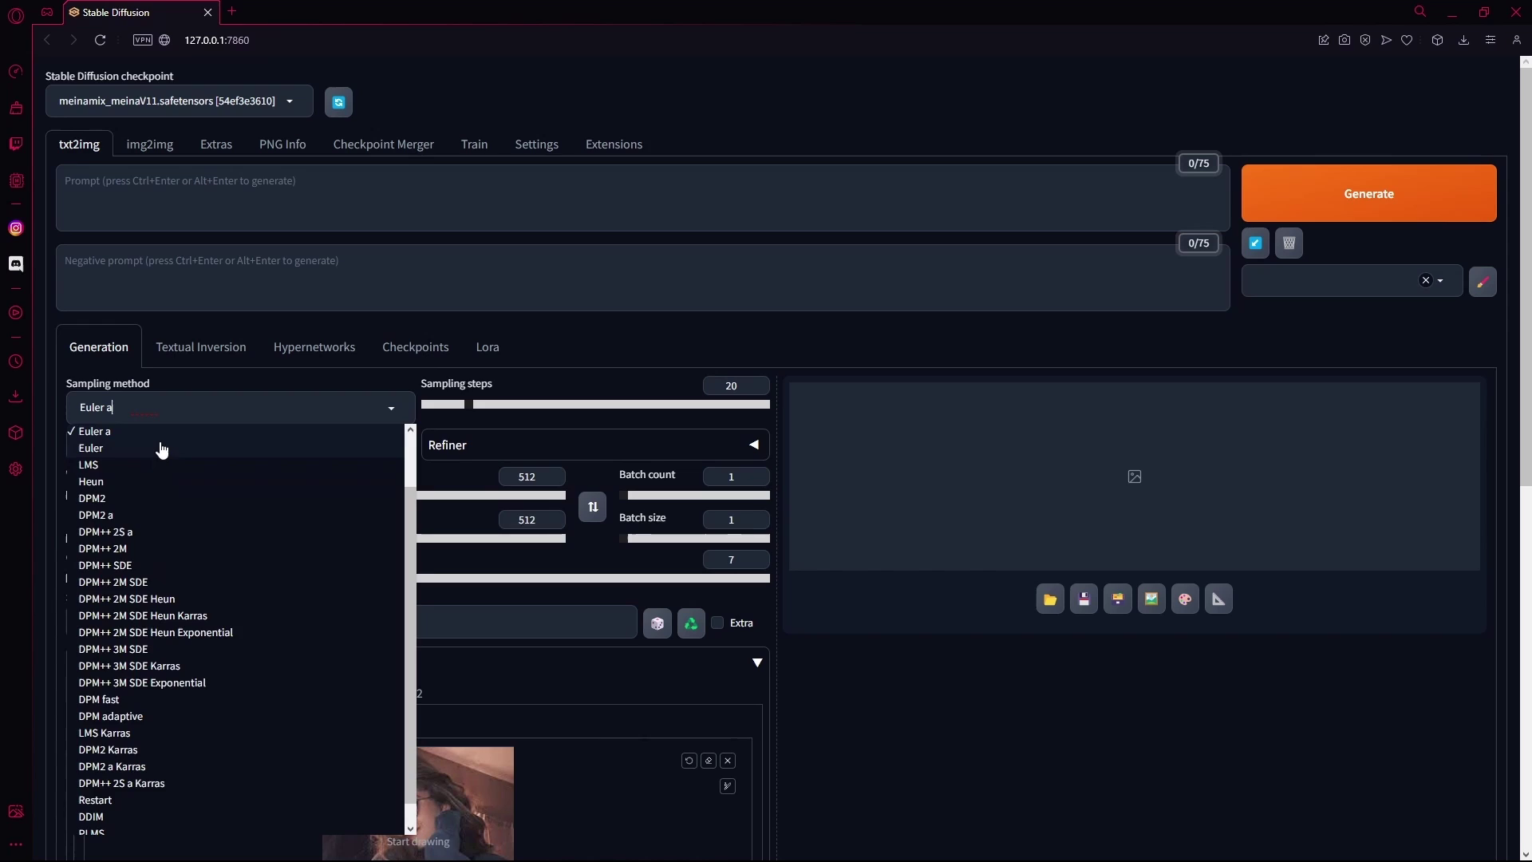
{"action": "left_click", "coordinate": [160, 433]}
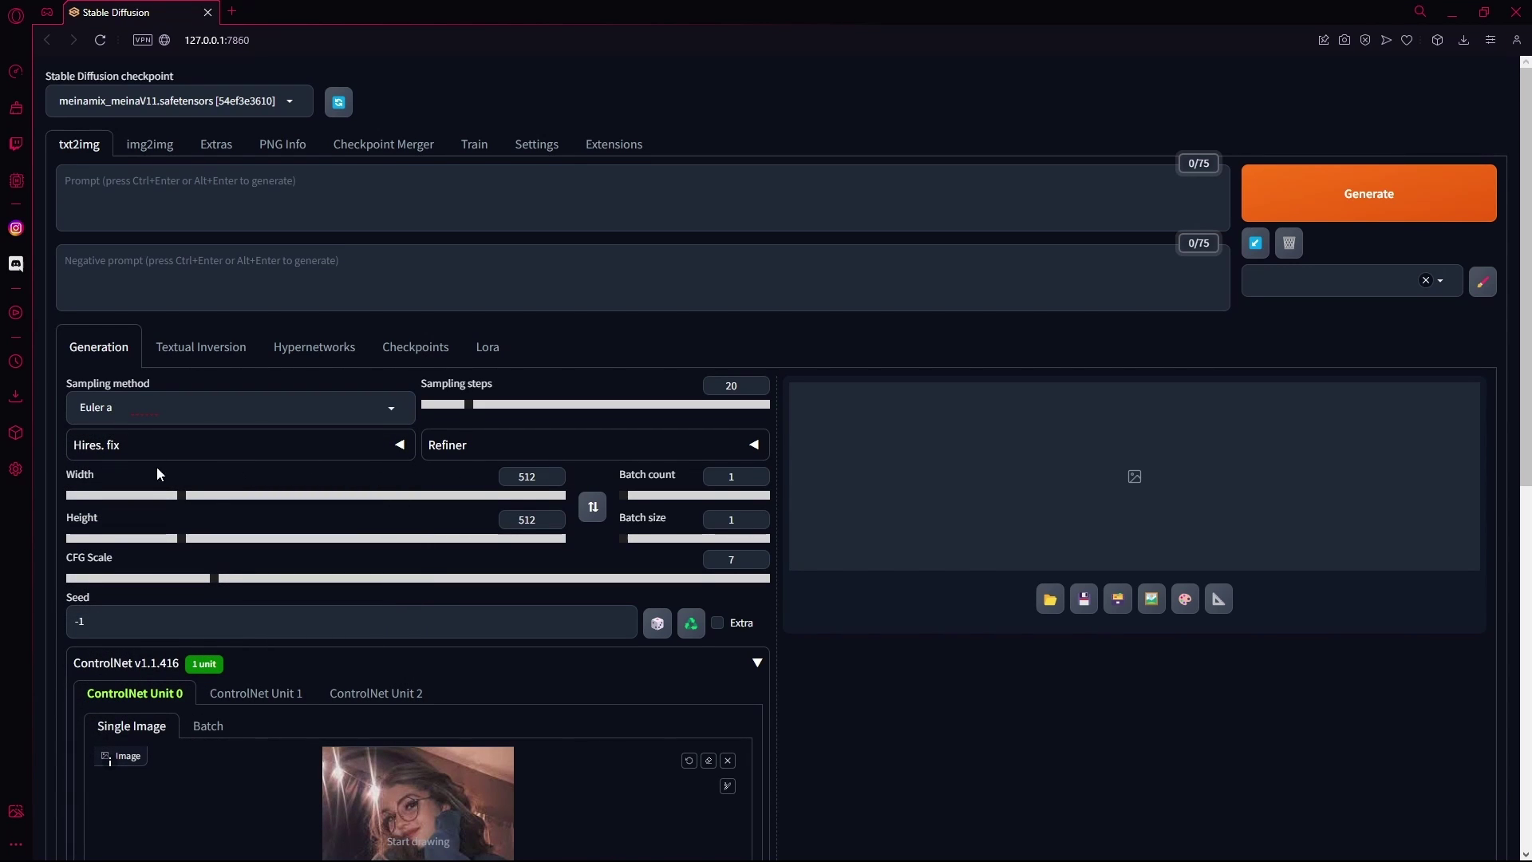
Step: Return the image width to 512 so the size is 512 × 512
{"action": "scroll", "coordinate": [200, 377], "scroll_direction": "down", "scroll_amount": 4}
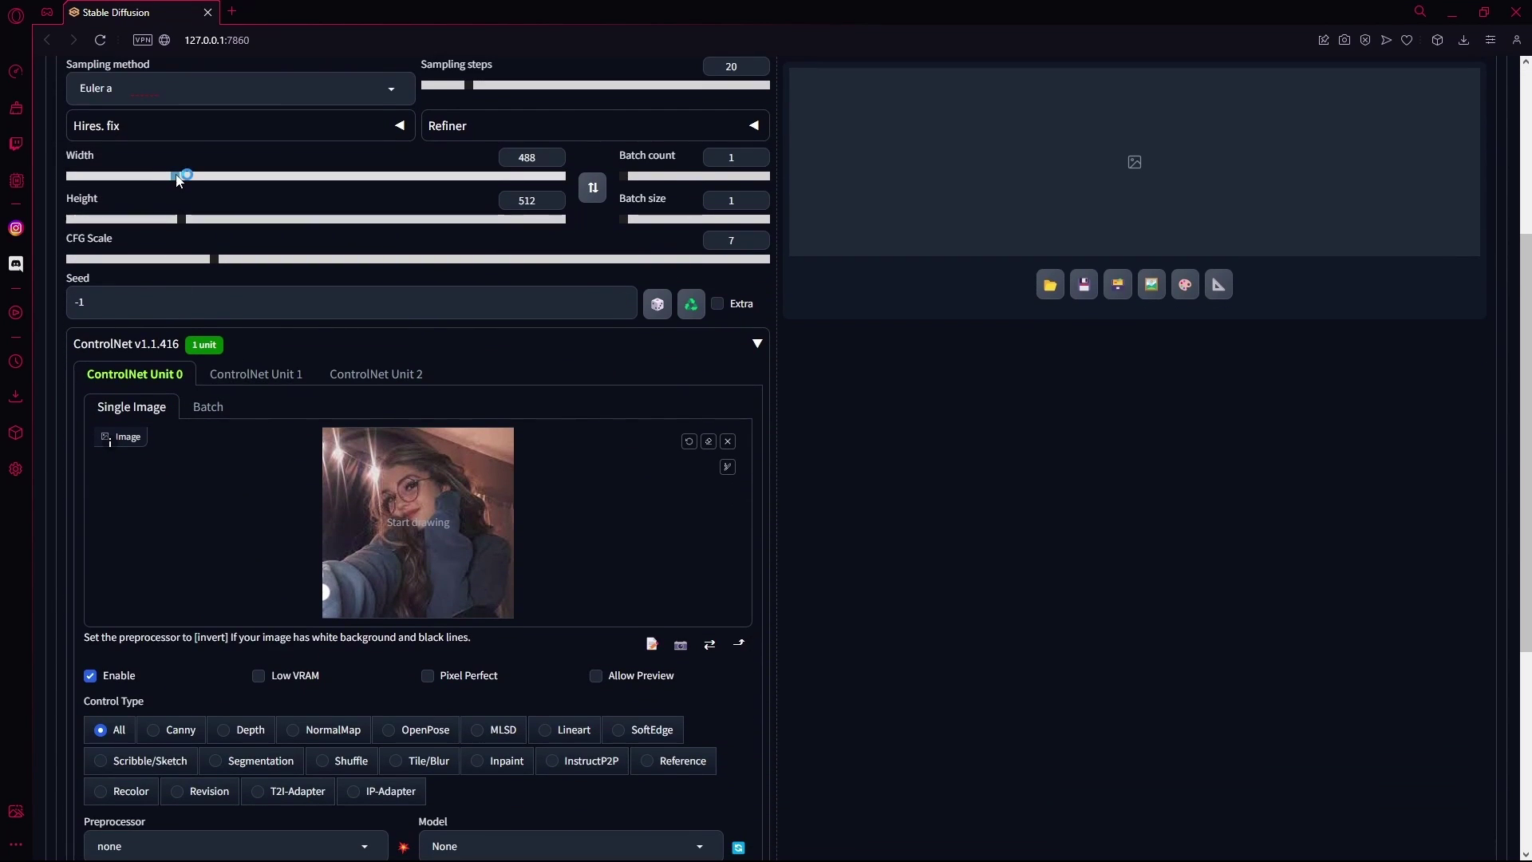
{"action": "left_click", "coordinate": [179, 176]}
{"action": "left_click", "coordinate": [183, 176]}
{"action": "scroll", "coordinate": [438, 256], "scroll_direction": "up", "scroll_amount": 4}
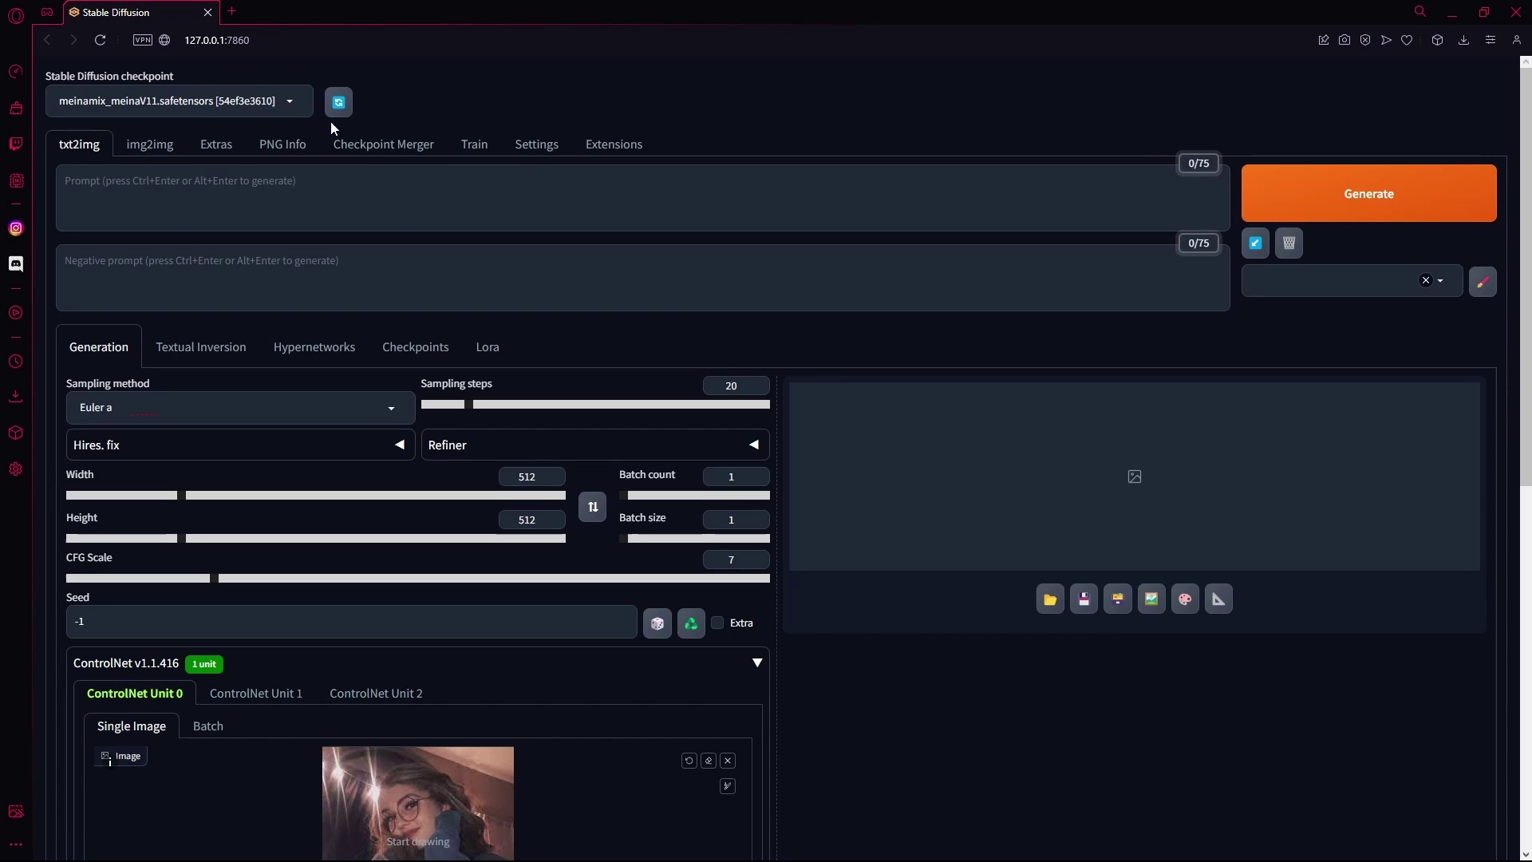
{"action": "scroll", "coordinate": [327, 319], "scroll_direction": "down", "scroll_amount": 5}
Step: Generate the 512×512 txt2img image and review the seaside anime girls and generation info
{"action": "scroll", "coordinate": [295, 515], "scroll_direction": "up", "scroll_amount": 5}
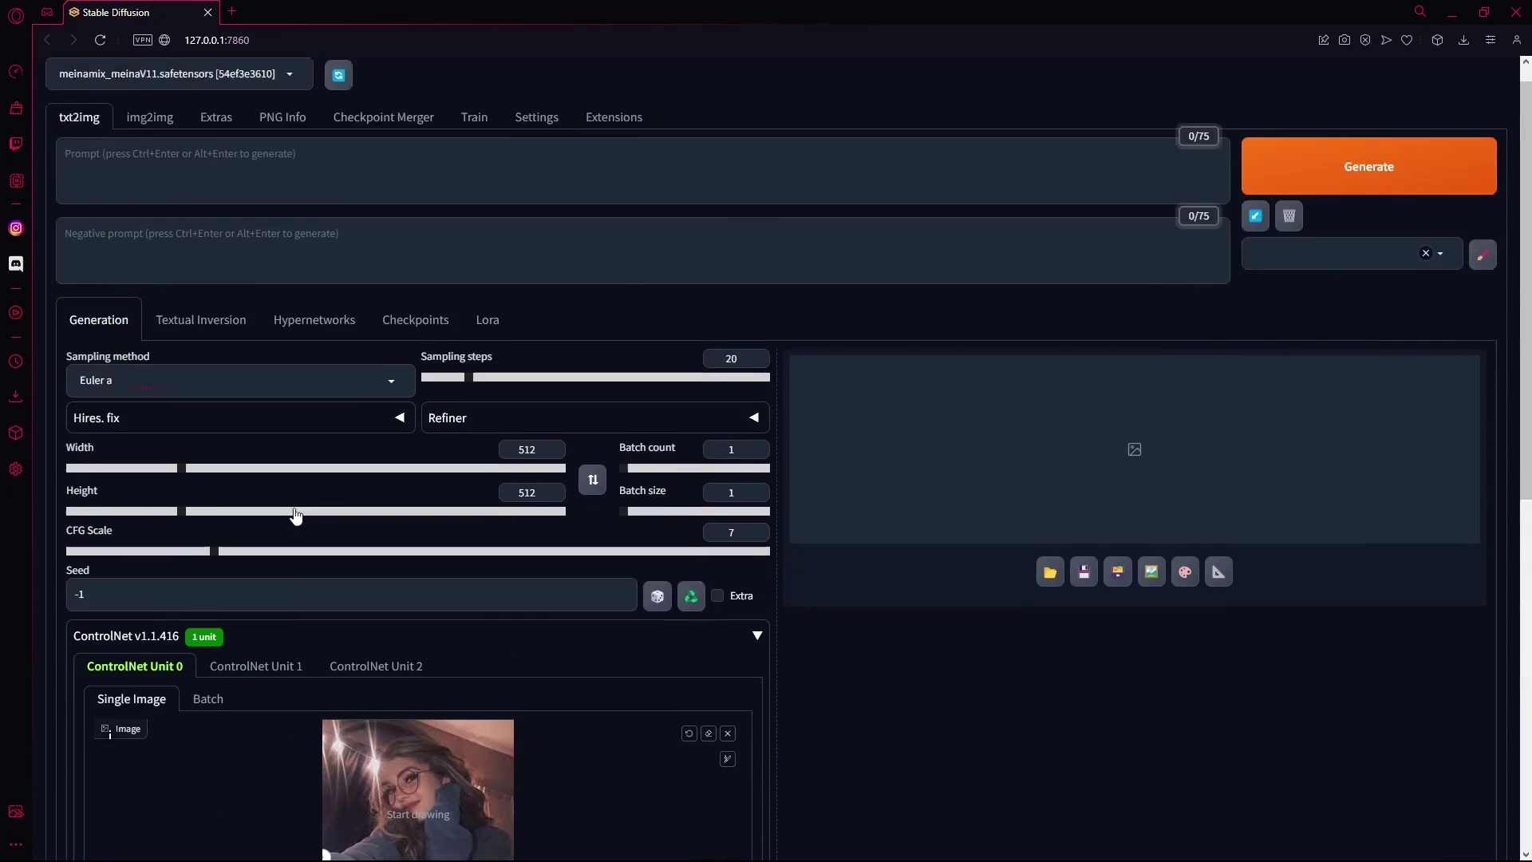
{"action": "left_click", "coordinate": [1312, 188]}
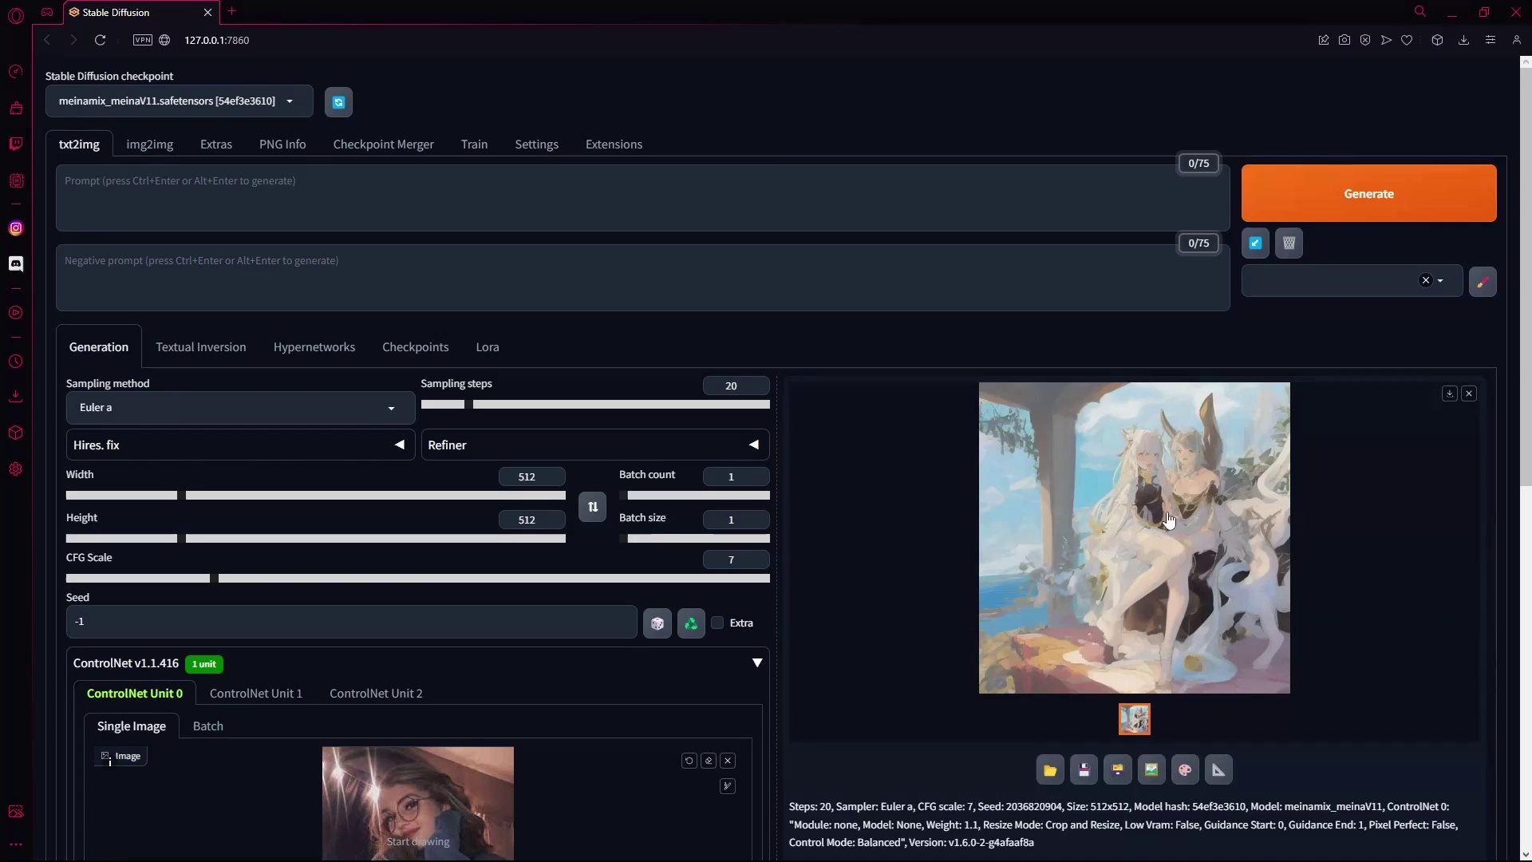
{"action": "scroll", "coordinate": [1150, 345], "scroll_direction": "down", "scroll_amount": 1}
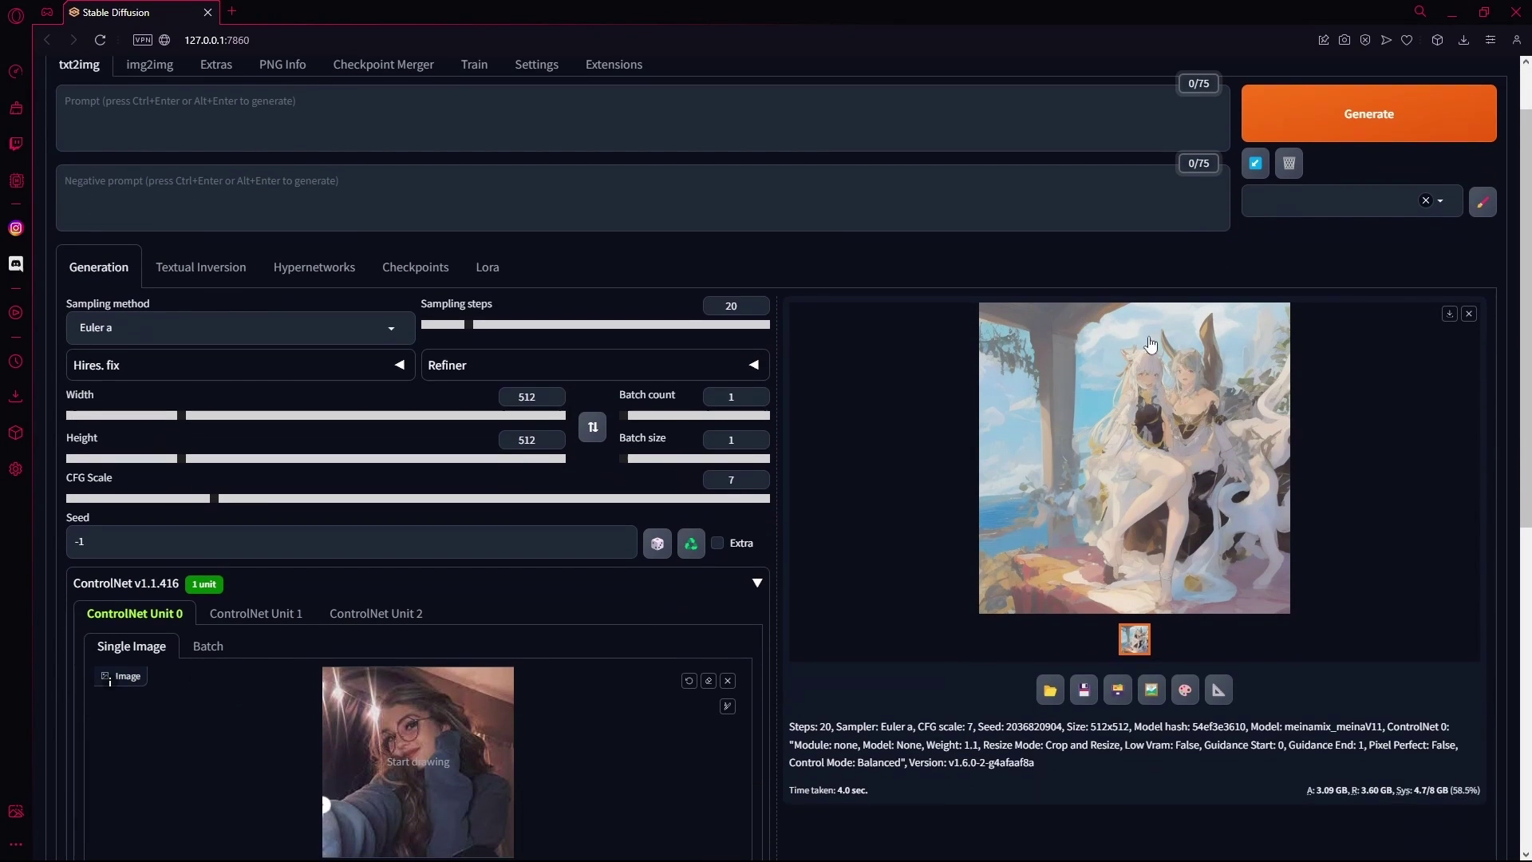
{"action": "scroll", "coordinate": [648, 290], "scroll_direction": "up", "scroll_amount": 1}
{"action": "scroll", "coordinate": [494, 214], "scroll_direction": "down", "scroll_amount": 2}
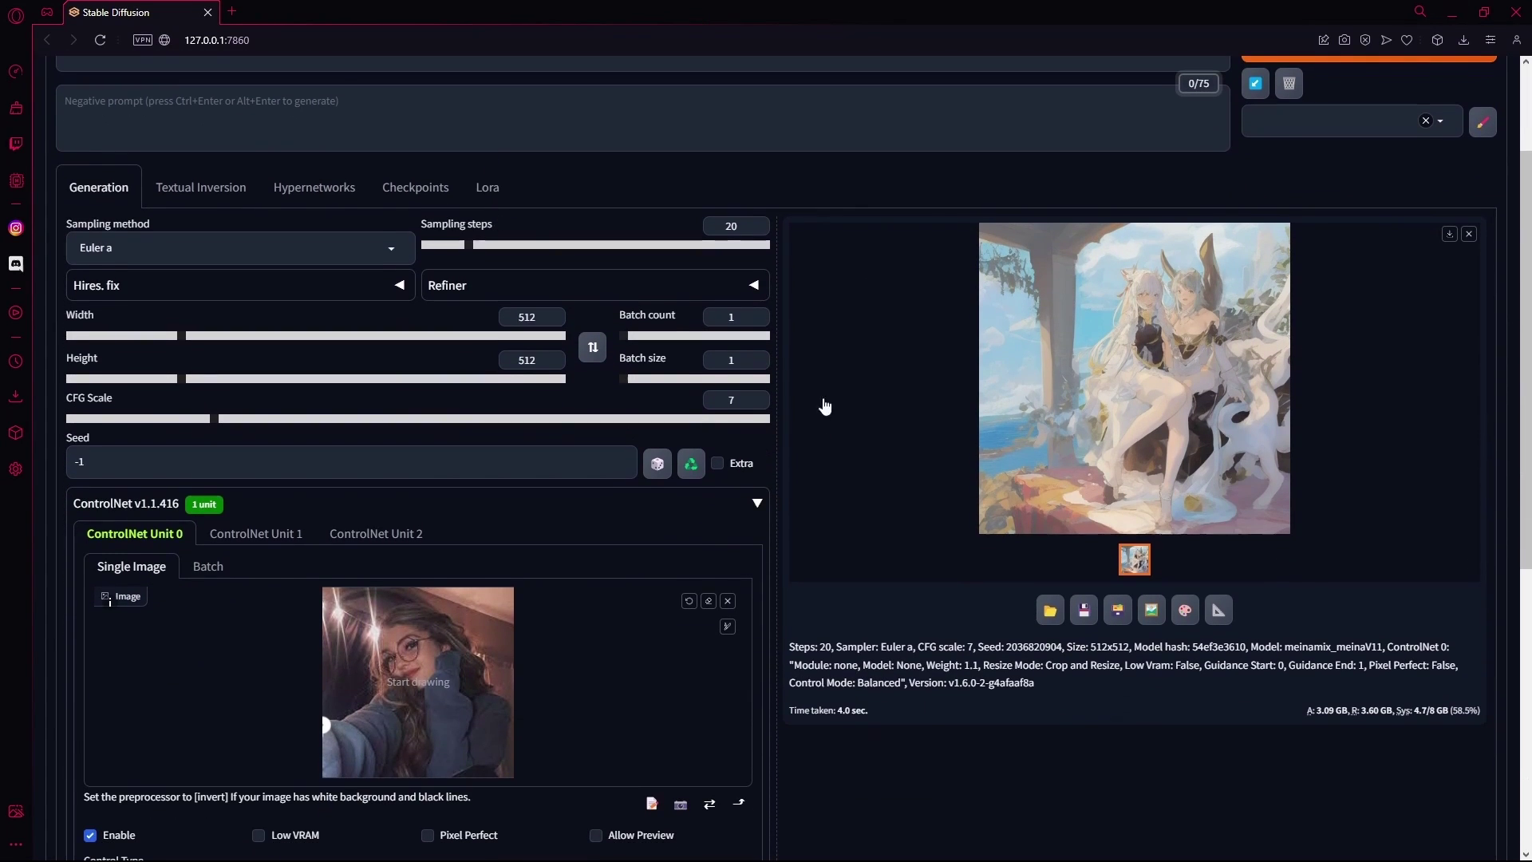
{"action": "scroll", "coordinate": [1061, 360], "scroll_direction": "down", "scroll_amount": 1}
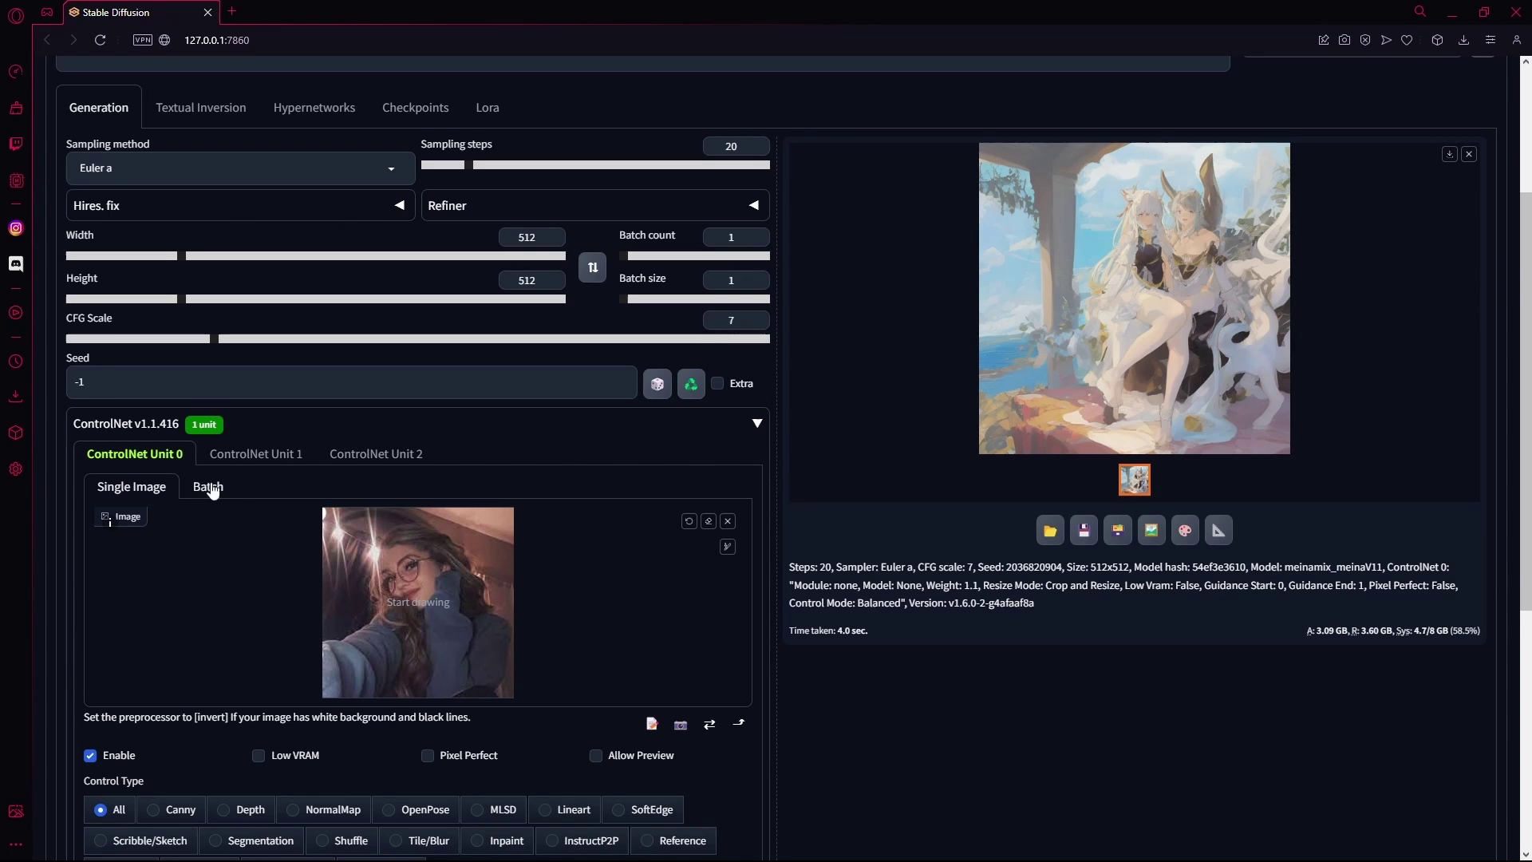
{"action": "scroll", "coordinate": [1030, 411], "scroll_direction": "up", "scroll_amount": 3}
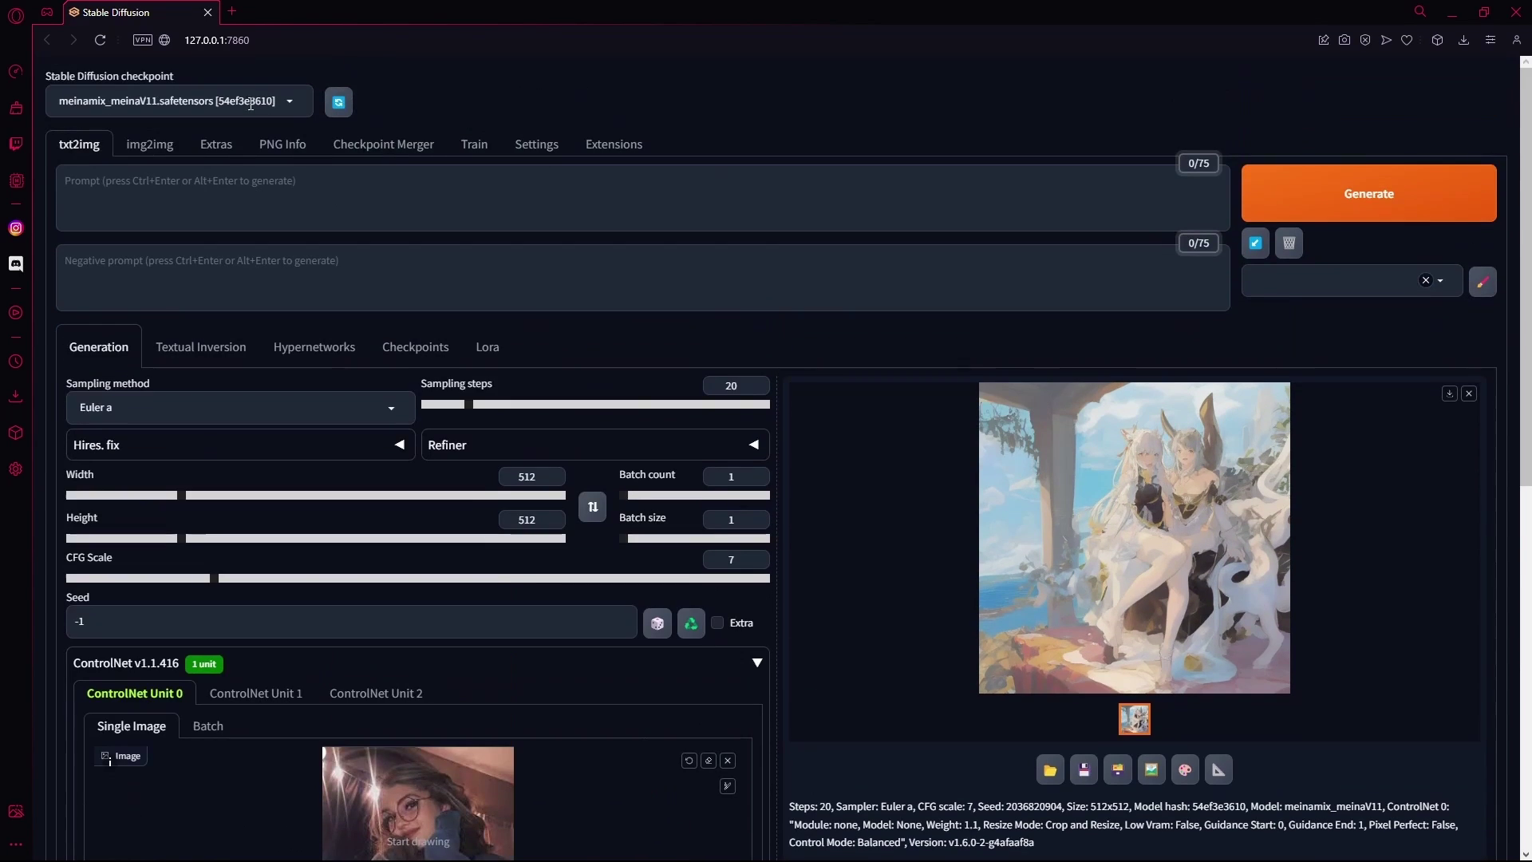
Step: Switch the checkpoint to dreamshaper_8.safetensors and enter the prompt 'anime girl with glasses'
{"action": "left_click", "coordinate": [144, 96]}
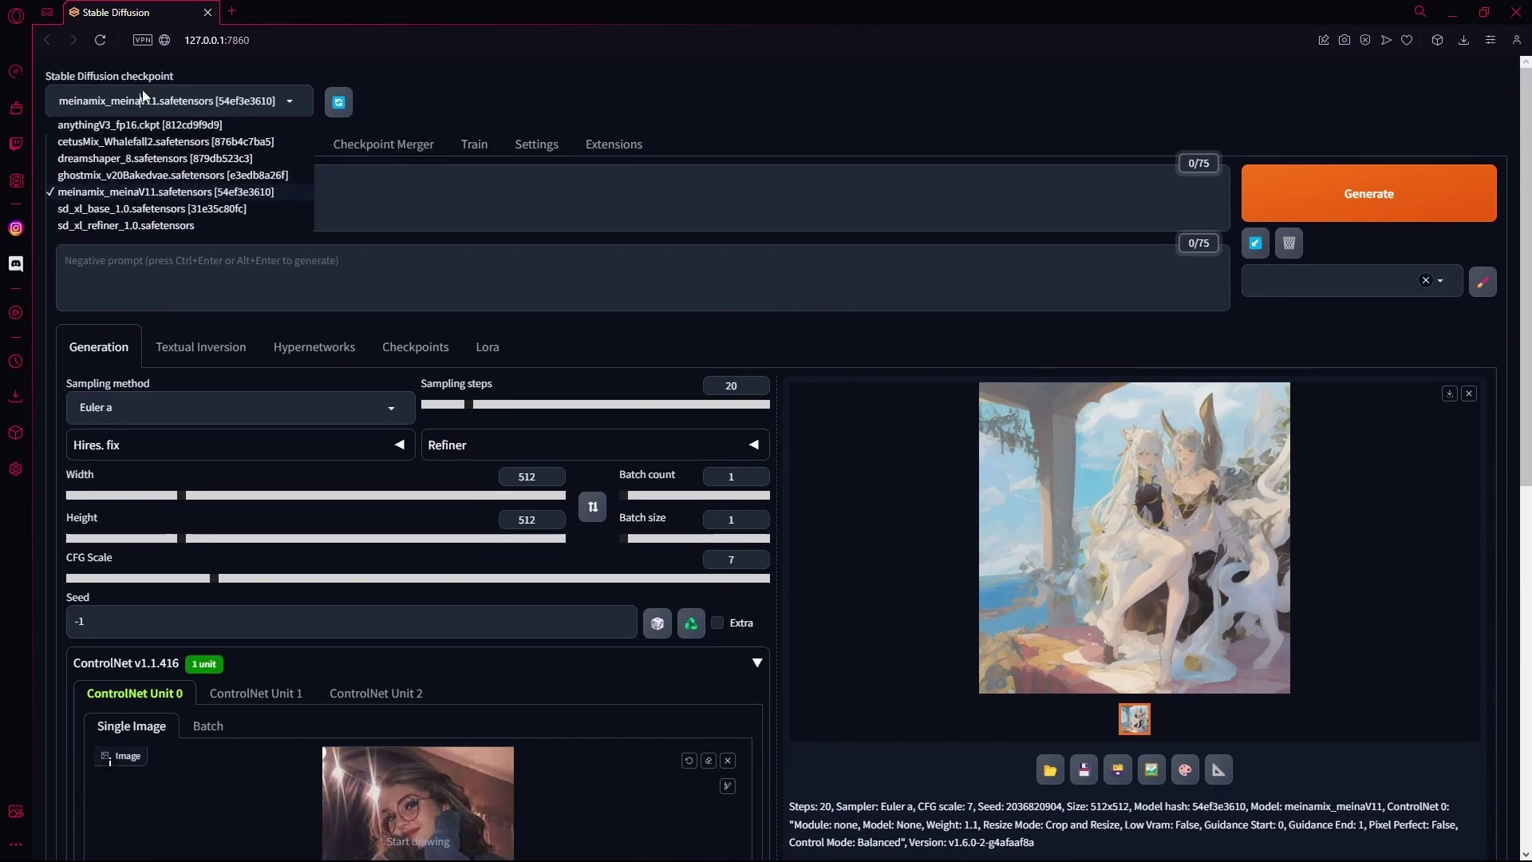
{"action": "left_click", "coordinate": [154, 158]}
{"action": "left_click", "coordinate": [202, 210]}
{"action": "type", "text": "anime girl with glas"}
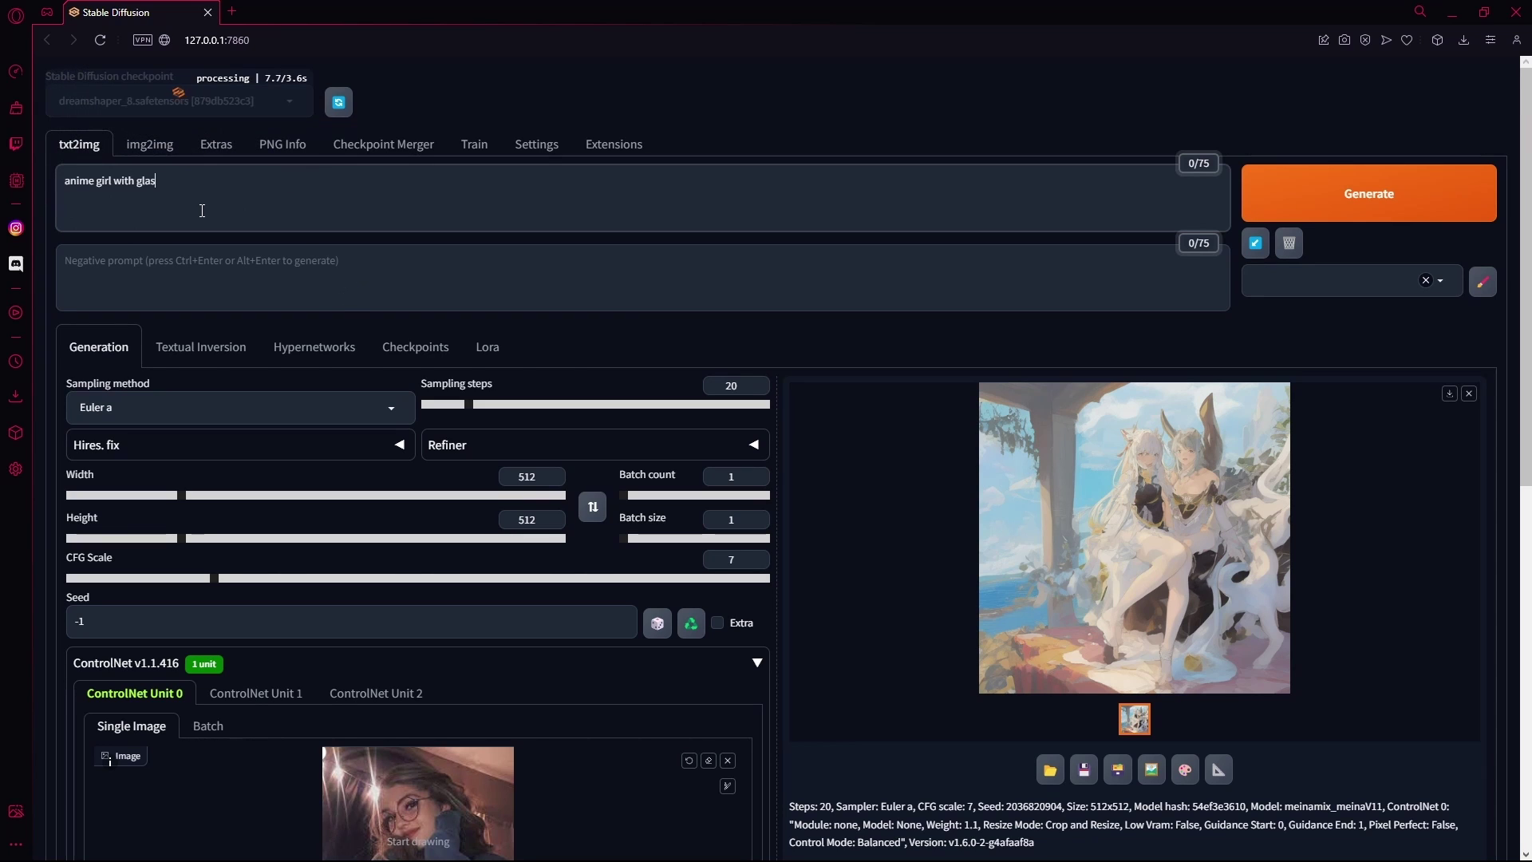
{"action": "type", "text": "se"}
{"action": "type", "text": "s"}
{"action": "scroll", "coordinate": [621, 470], "scroll_direction": "down", "scroll_amount": 2}
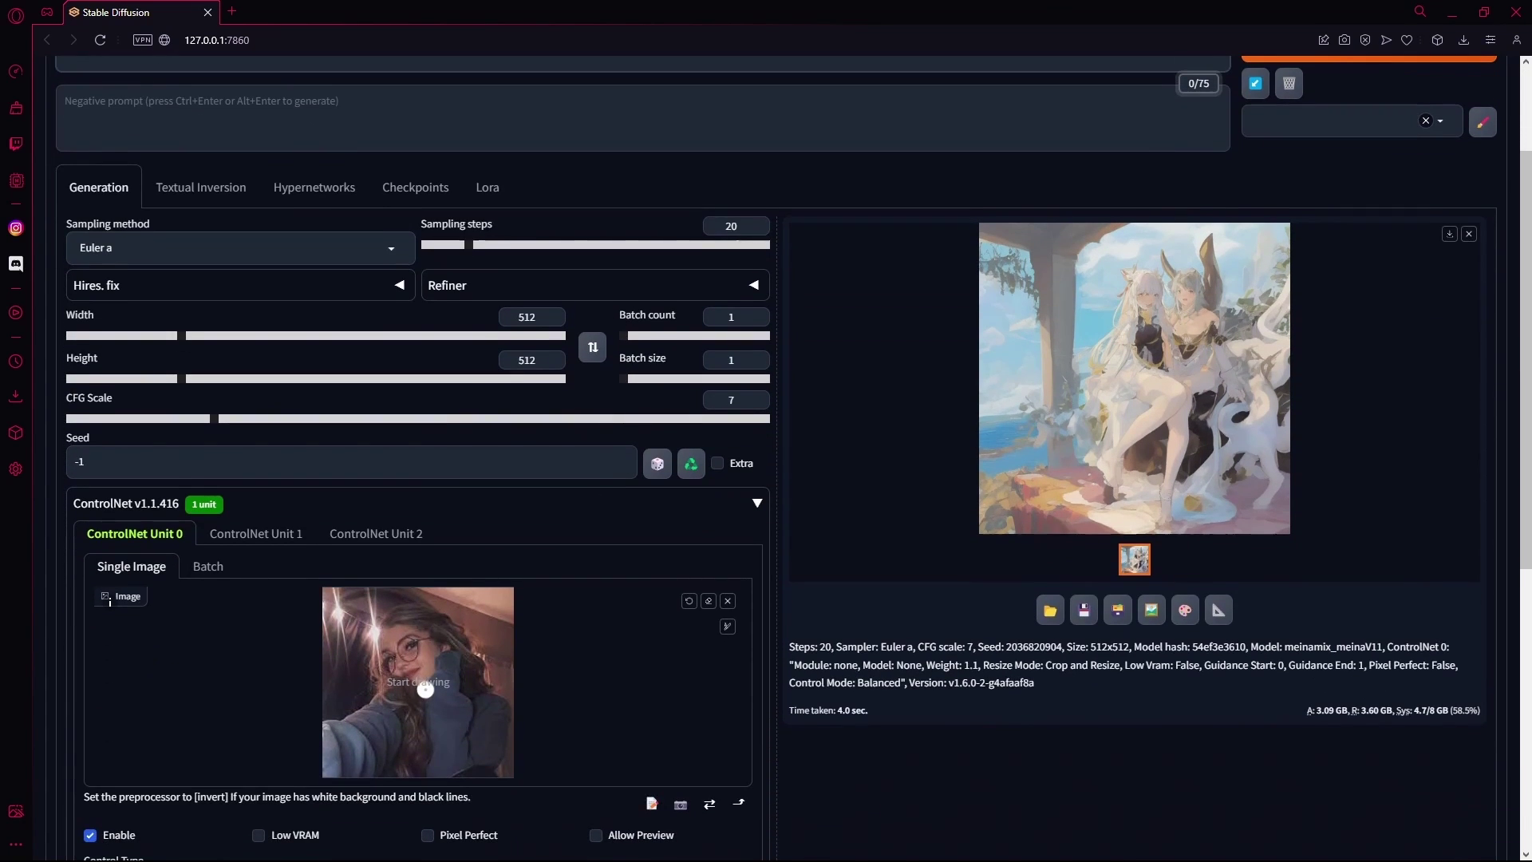
{"action": "scroll", "coordinate": [442, 672], "scroll_direction": "up", "scroll_amount": 2}
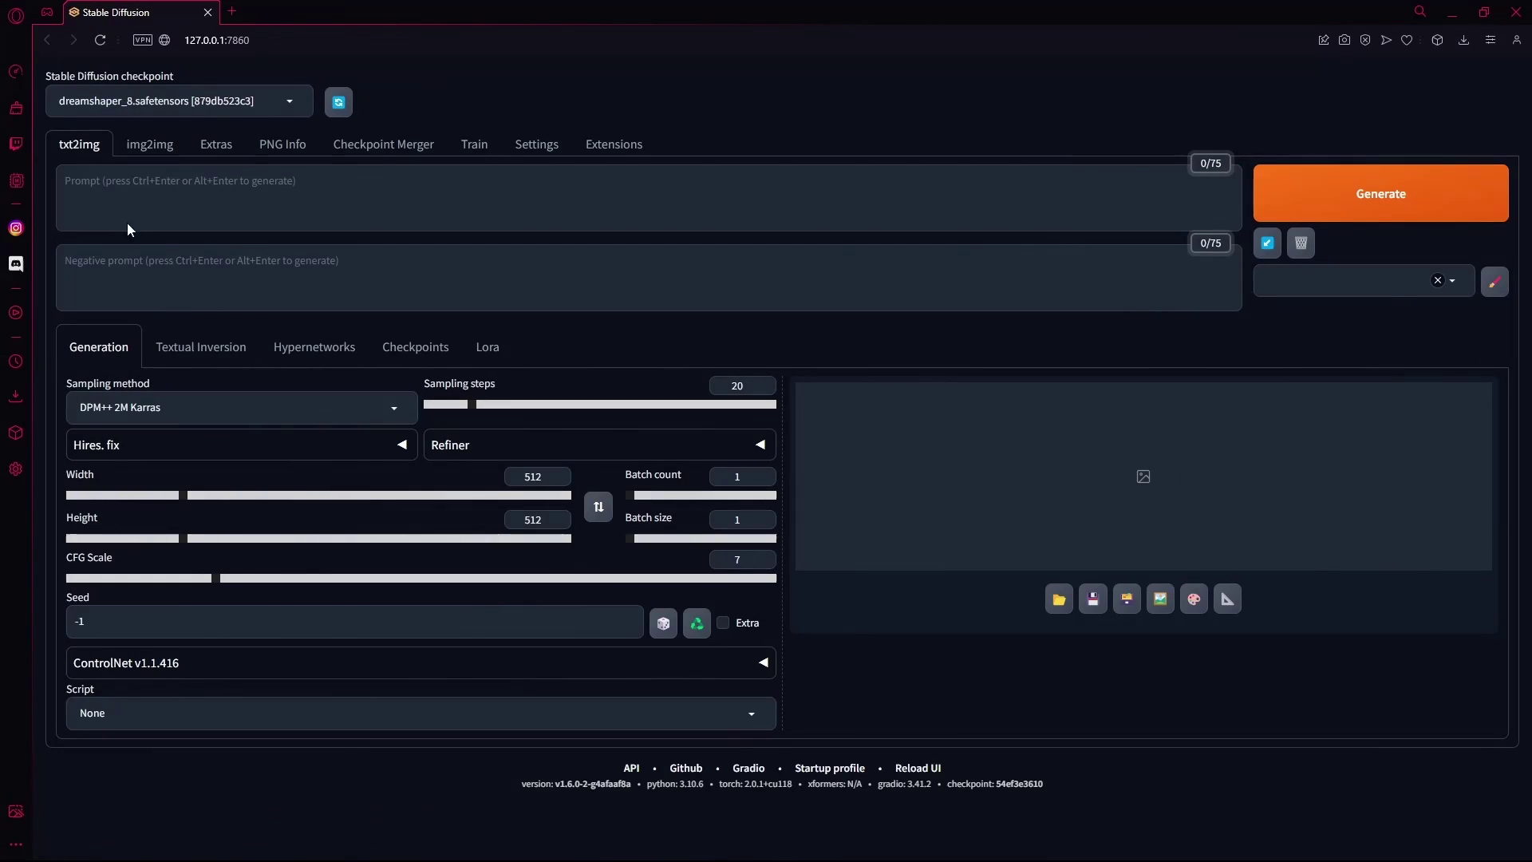
Step: Load the Leonardo_Diffusion_Old_Lady portrait as the ControlNet Unit 0 control image
{"action": "left_click", "coordinate": [239, 677]}
{"action": "scroll", "coordinate": [208, 613], "scroll_direction": "down", "scroll_amount": 5}
{"action": "left_click", "coordinate": [483, 335]}
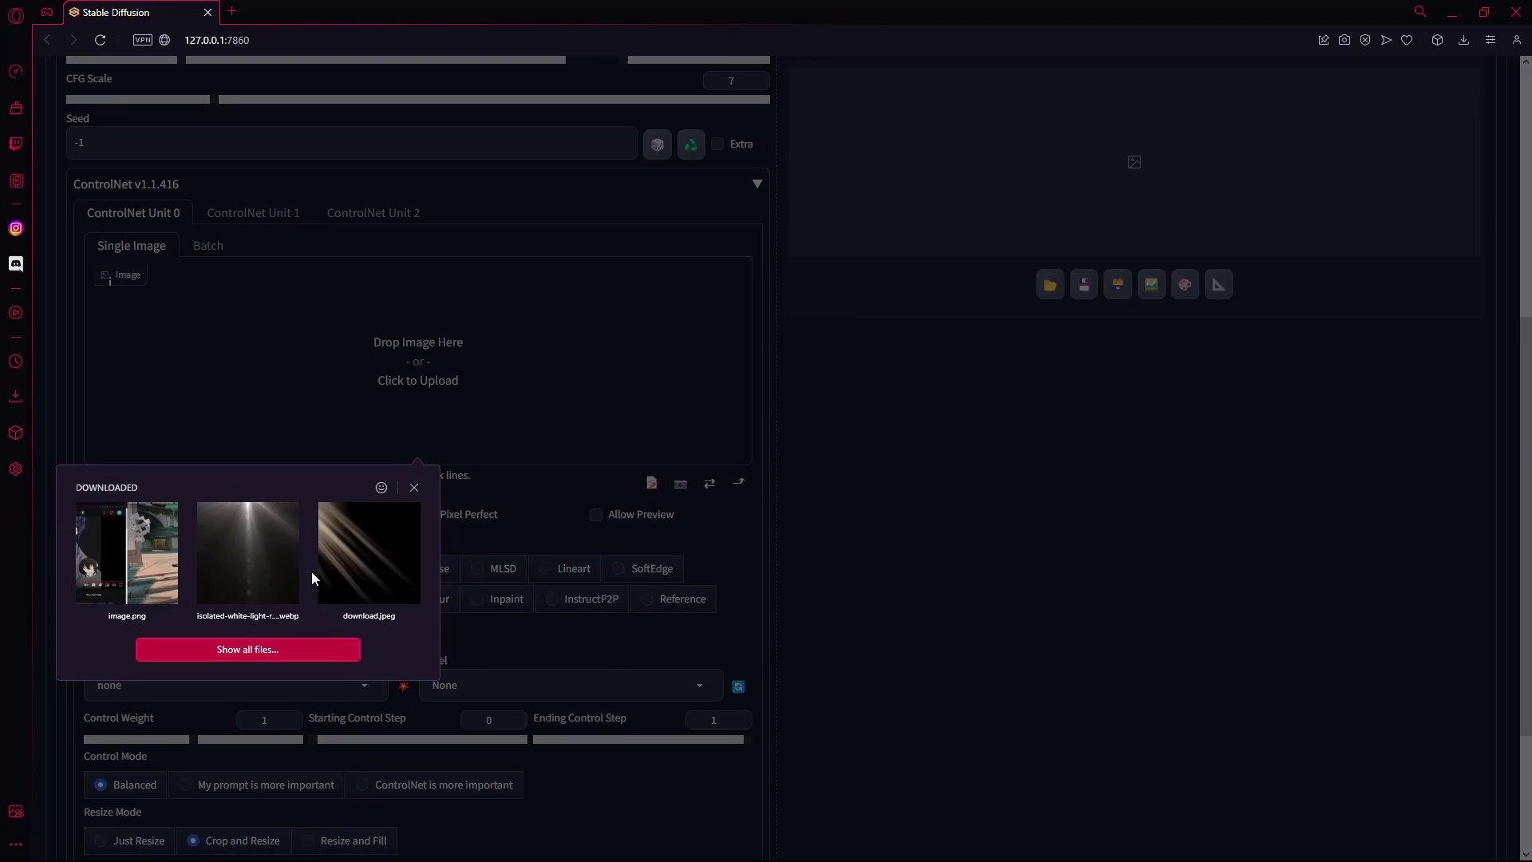
{"action": "left_click", "coordinate": [308, 649]}
{"action": "left_click", "coordinate": [542, 413]}
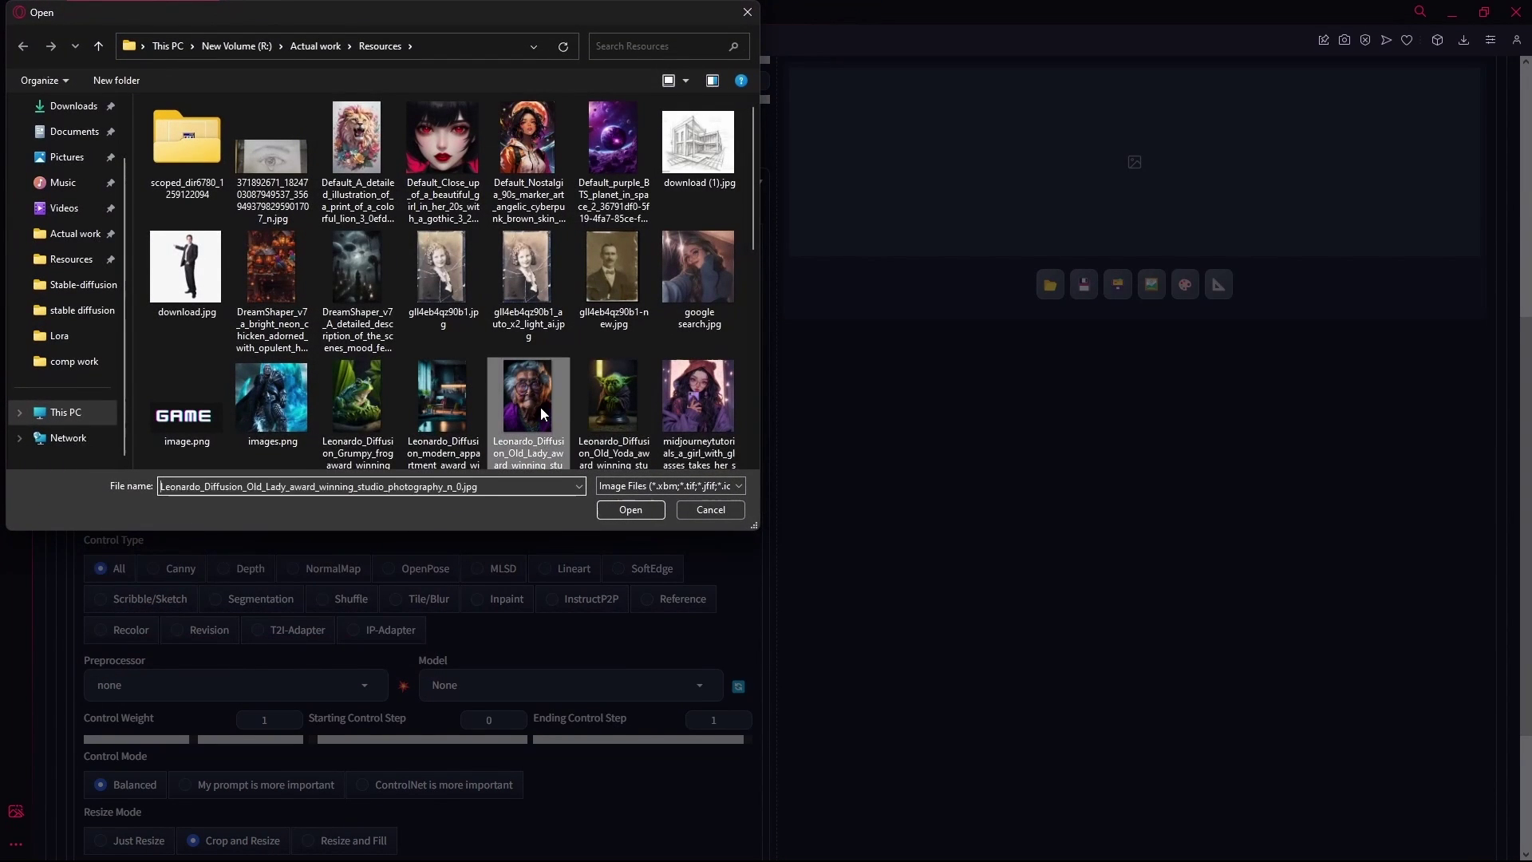
{"action": "left_click", "coordinate": [631, 509]}
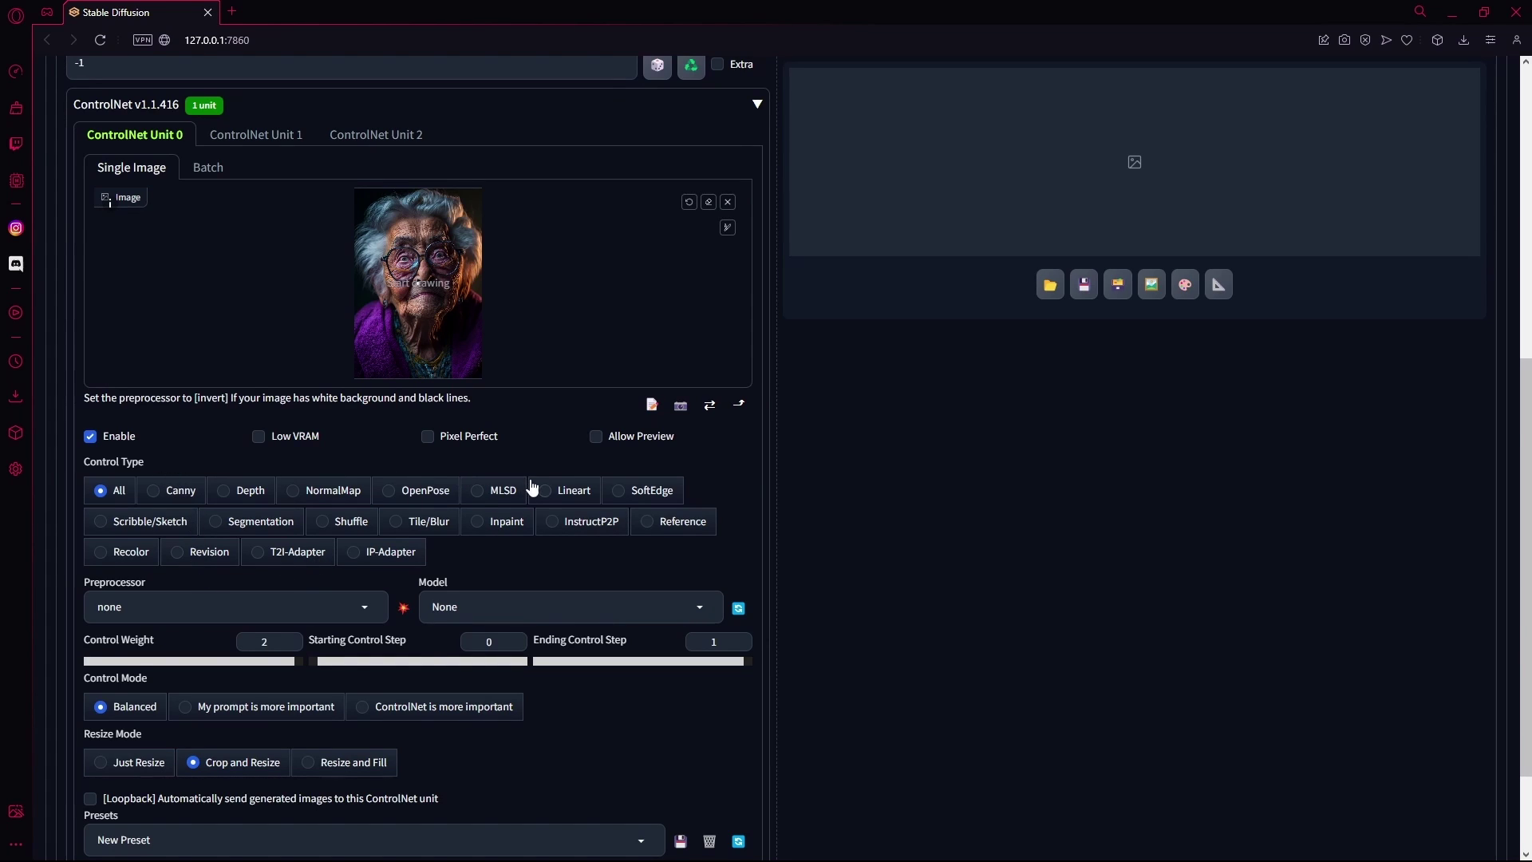
Step: Switch the ControlNet control type to Recolor and look through its model list
{"action": "left_click", "coordinate": [221, 561]}
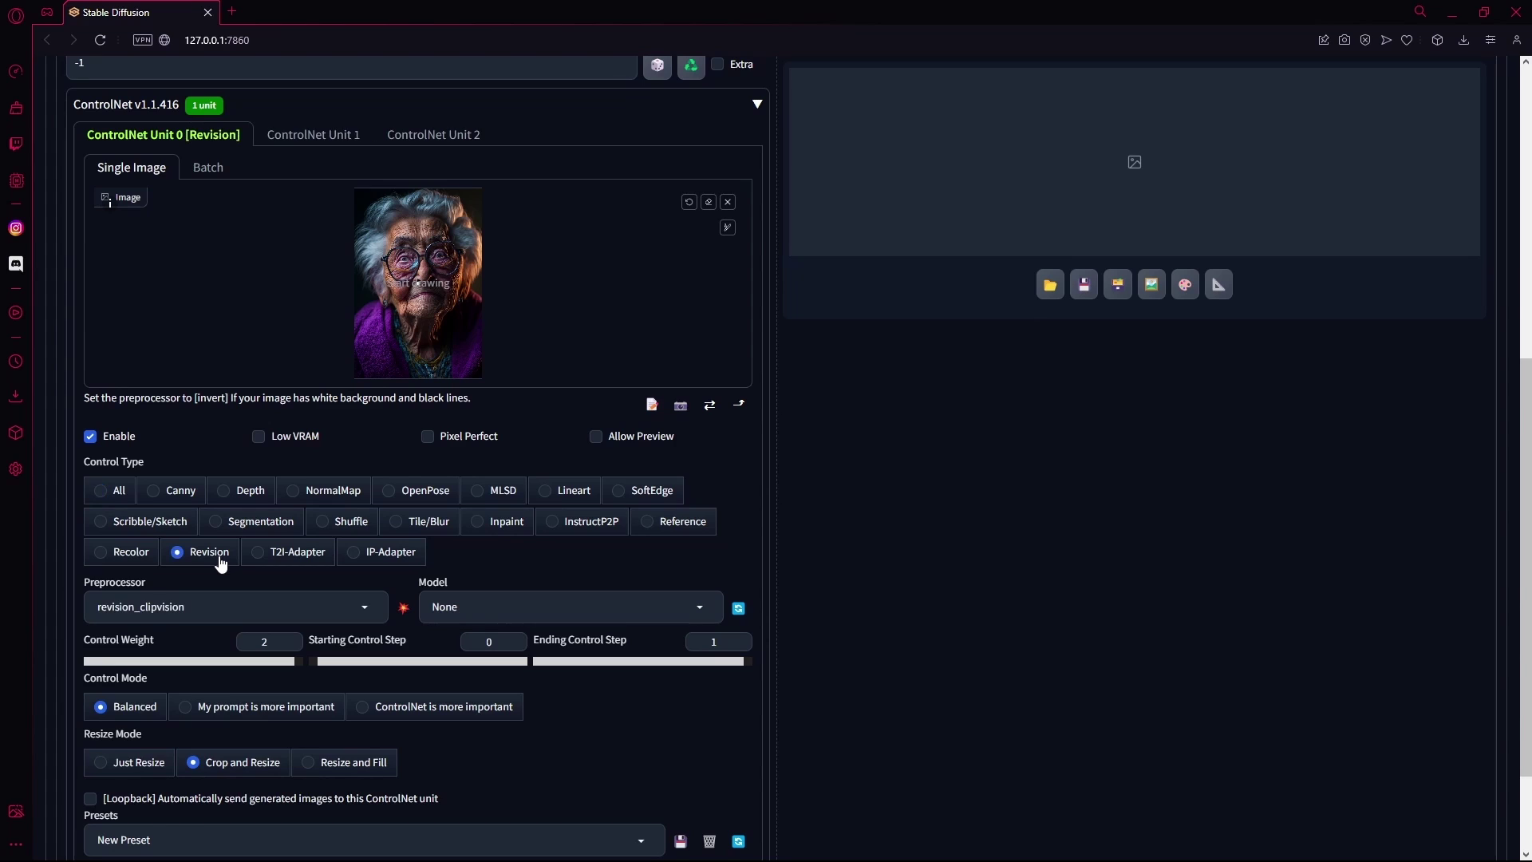
{"action": "left_click", "coordinate": [126, 555]}
{"action": "scroll", "coordinate": [534, 479], "scroll_direction": "down", "scroll_amount": 1}
{"action": "left_click", "coordinate": [543, 523]}
{"action": "scroll", "coordinate": [533, 431], "scroll_direction": "down", "scroll_amount": 1}
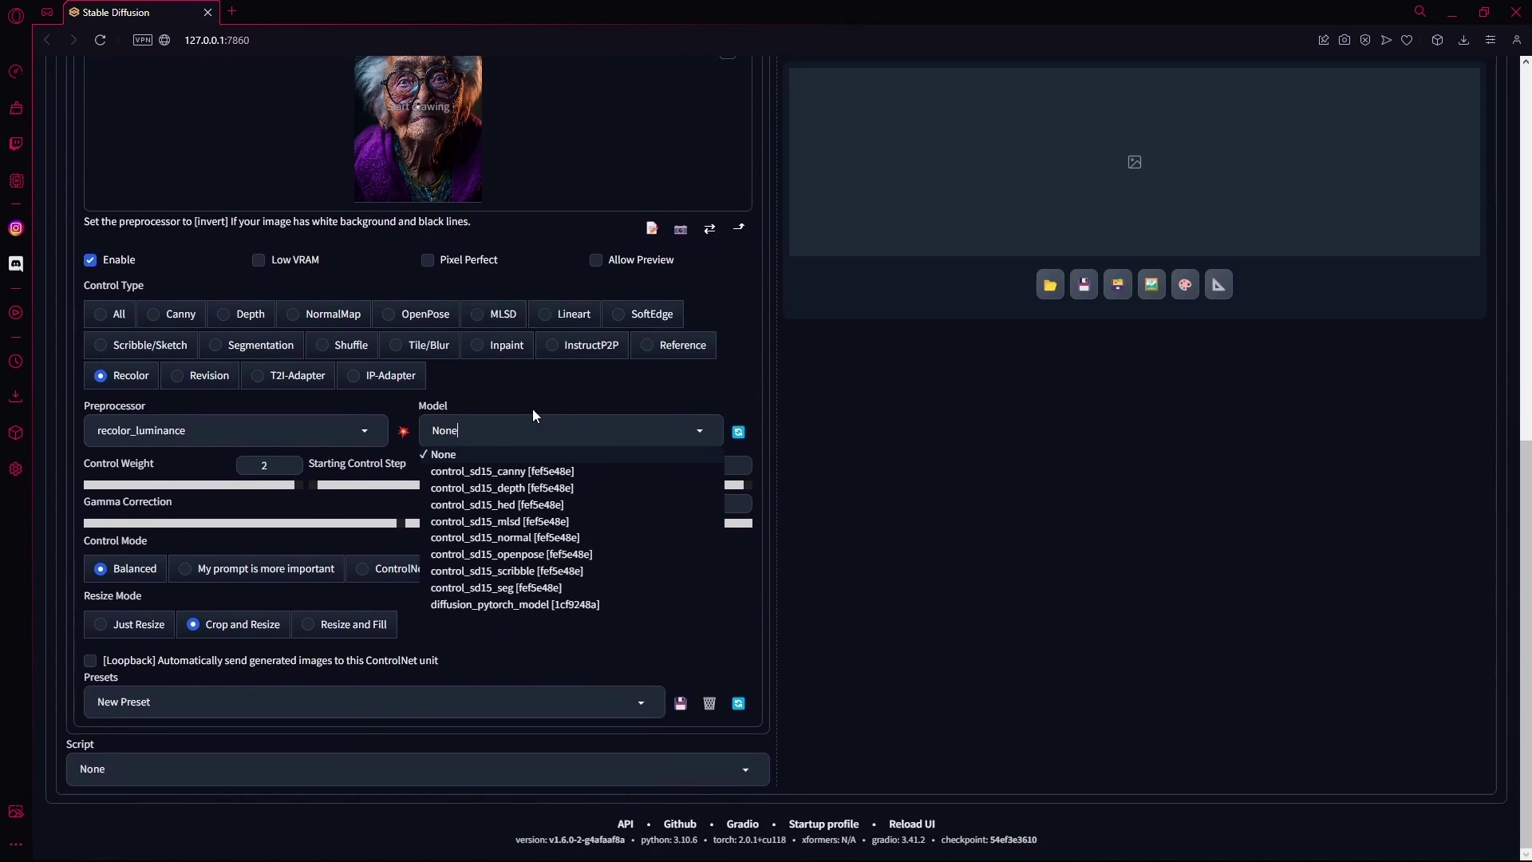
{"action": "scroll", "coordinate": [533, 415], "scroll_direction": "up", "scroll_amount": 1}
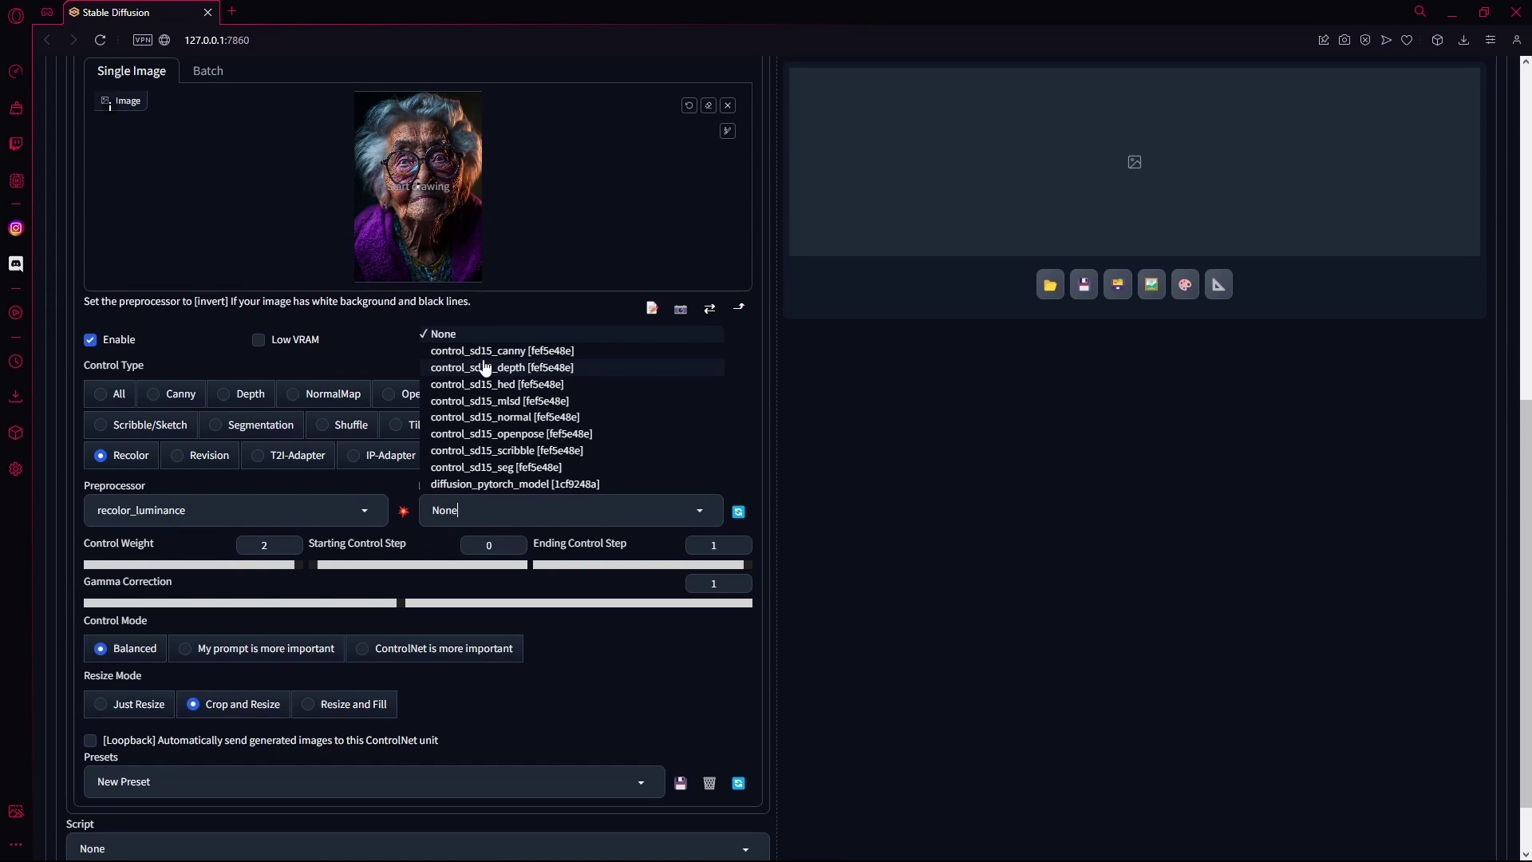
{"action": "scroll", "coordinate": [487, 375], "scroll_direction": "down", "scroll_amount": 1}
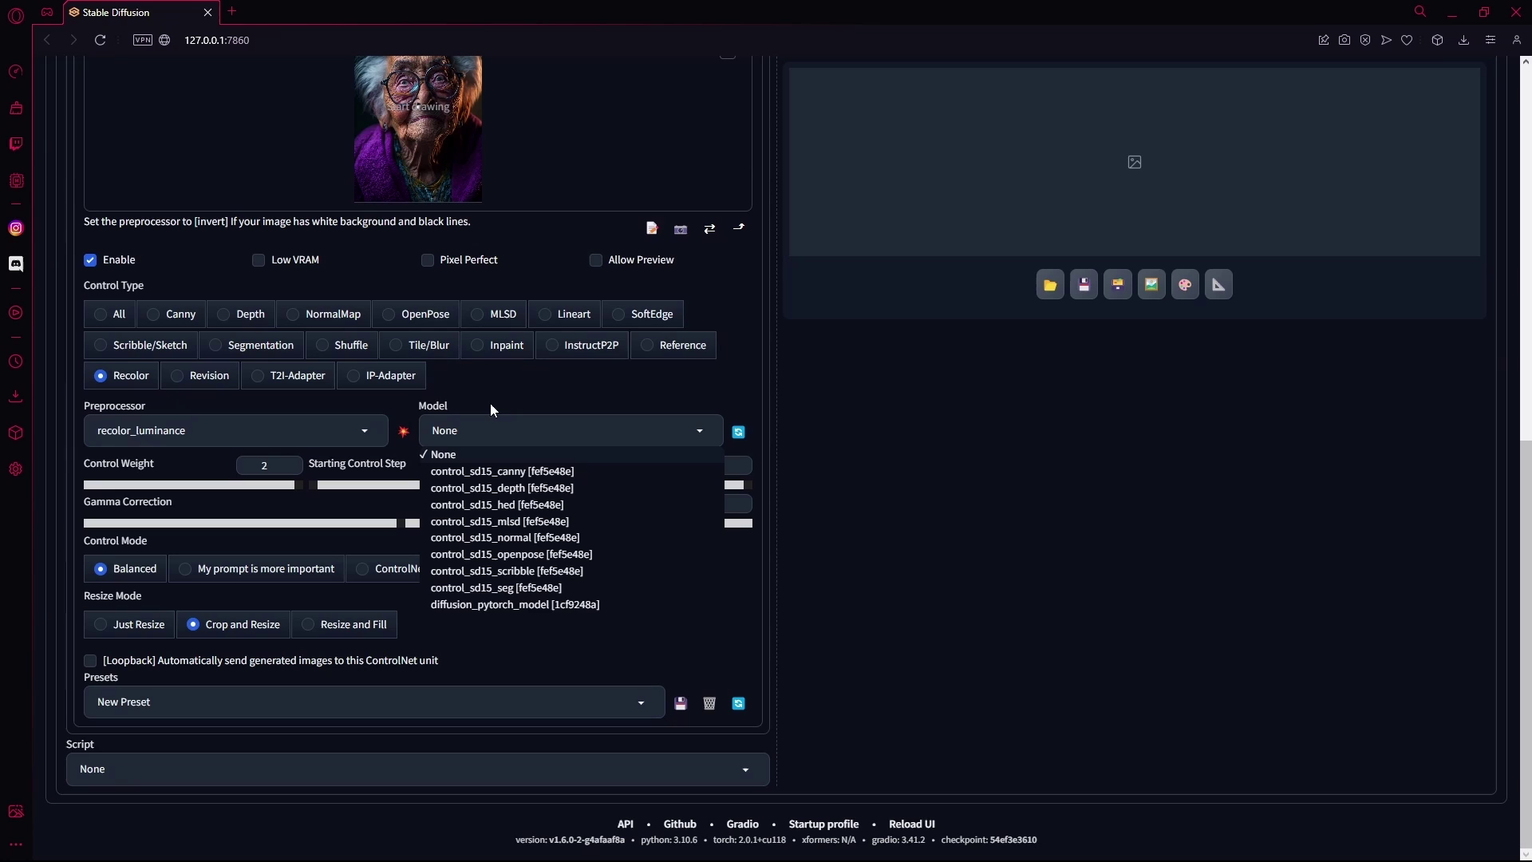
Step: Set Resize Mode to Just Resize and Control Mode to 'ControlNet is more important'
{"action": "right_click", "coordinate": [529, 409]}
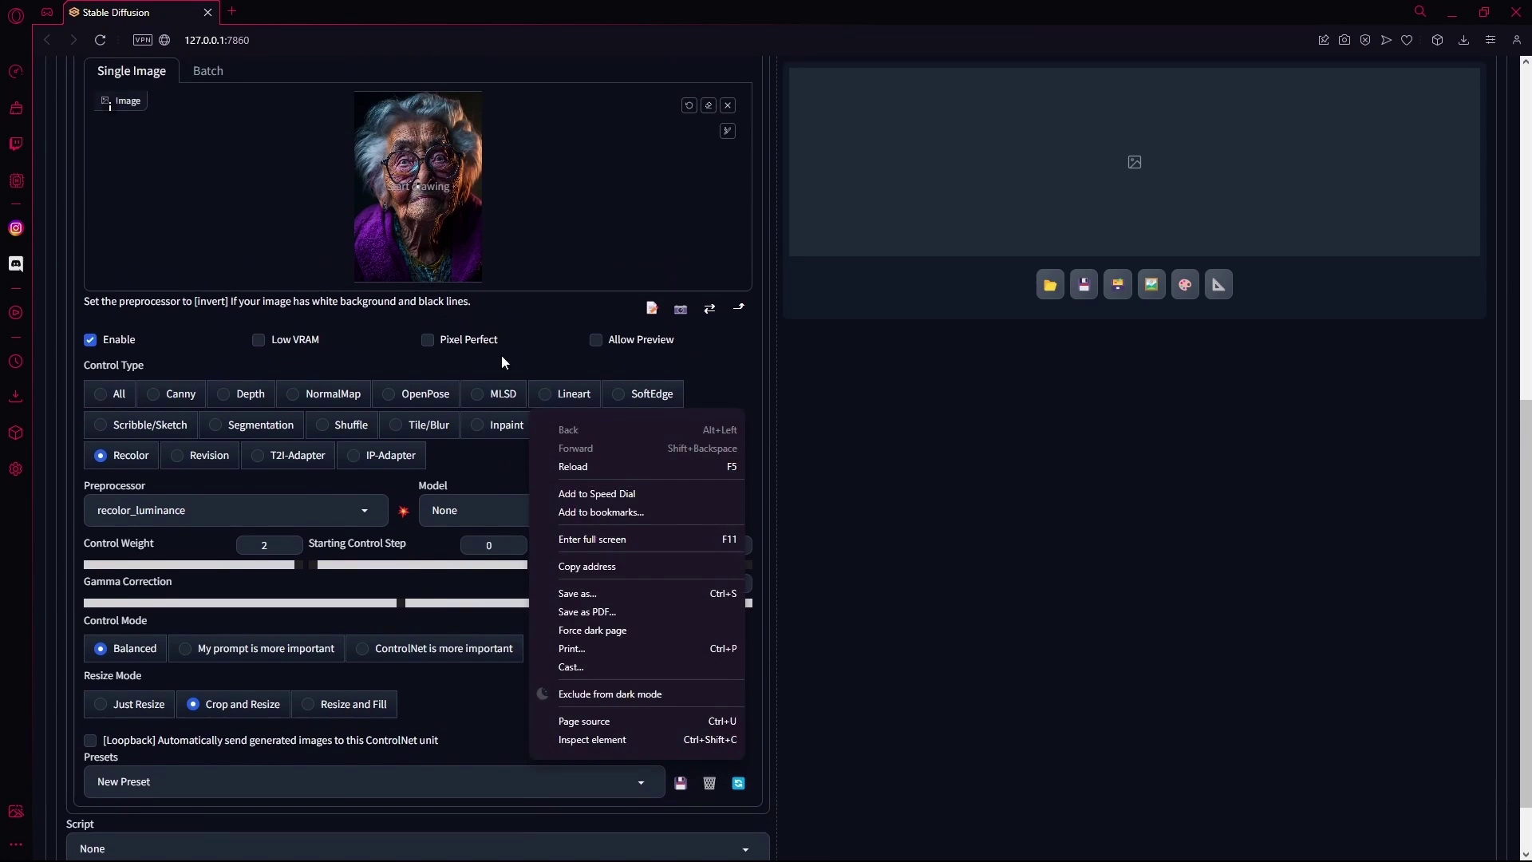
{"action": "left_click", "coordinate": [131, 624]}
{"action": "left_click", "coordinate": [132, 625]}
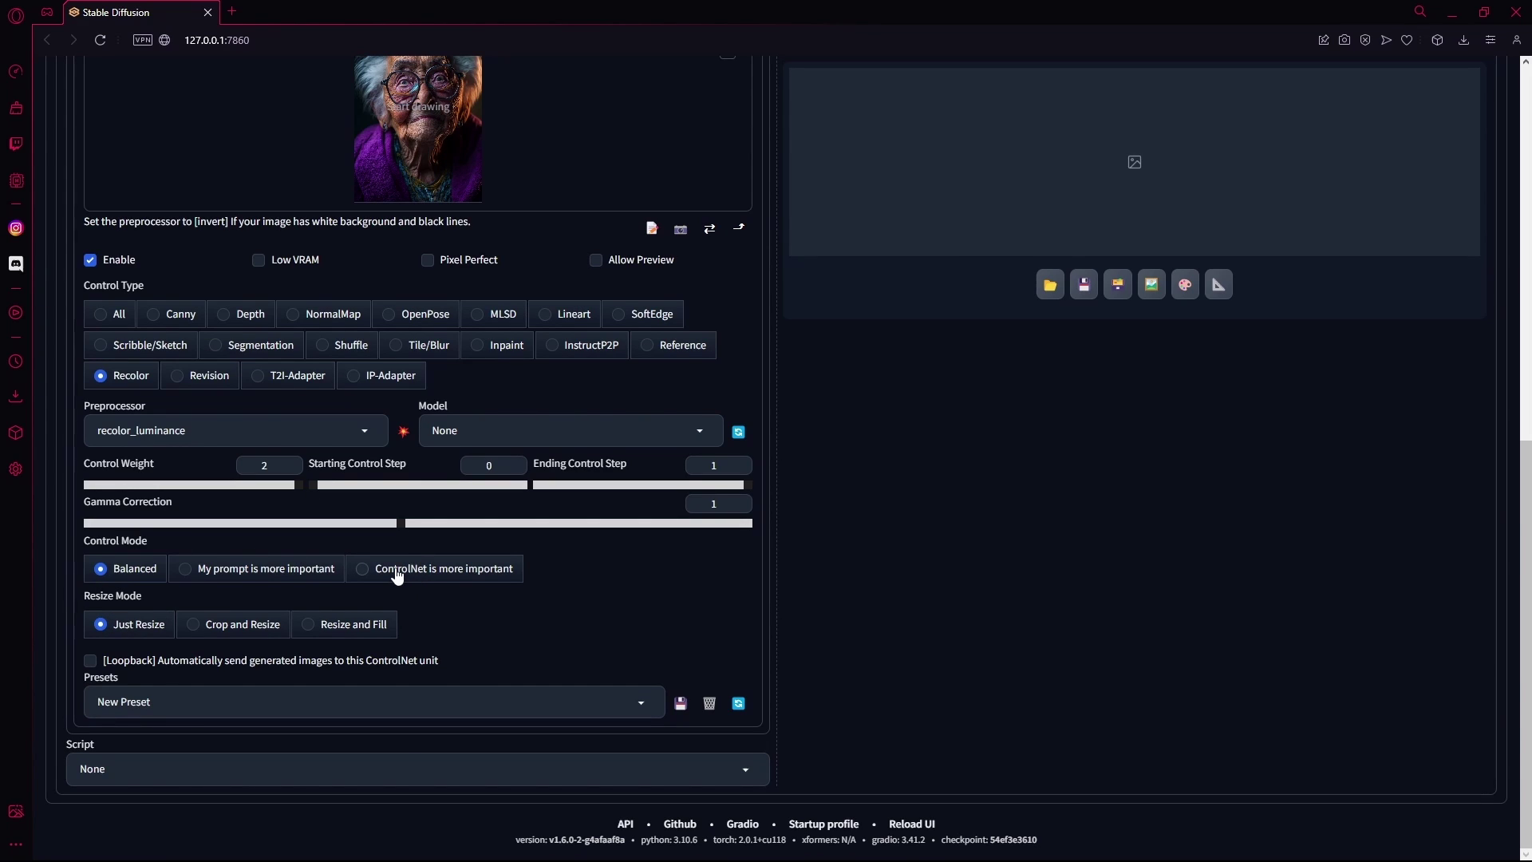
{"action": "left_click", "coordinate": [371, 574]}
Step: Generate a new 'anime grandma' image of her by a window, then resume editing the prompt
{"action": "scroll", "coordinate": [512, 659], "scroll_direction": "up", "scroll_amount": 8}
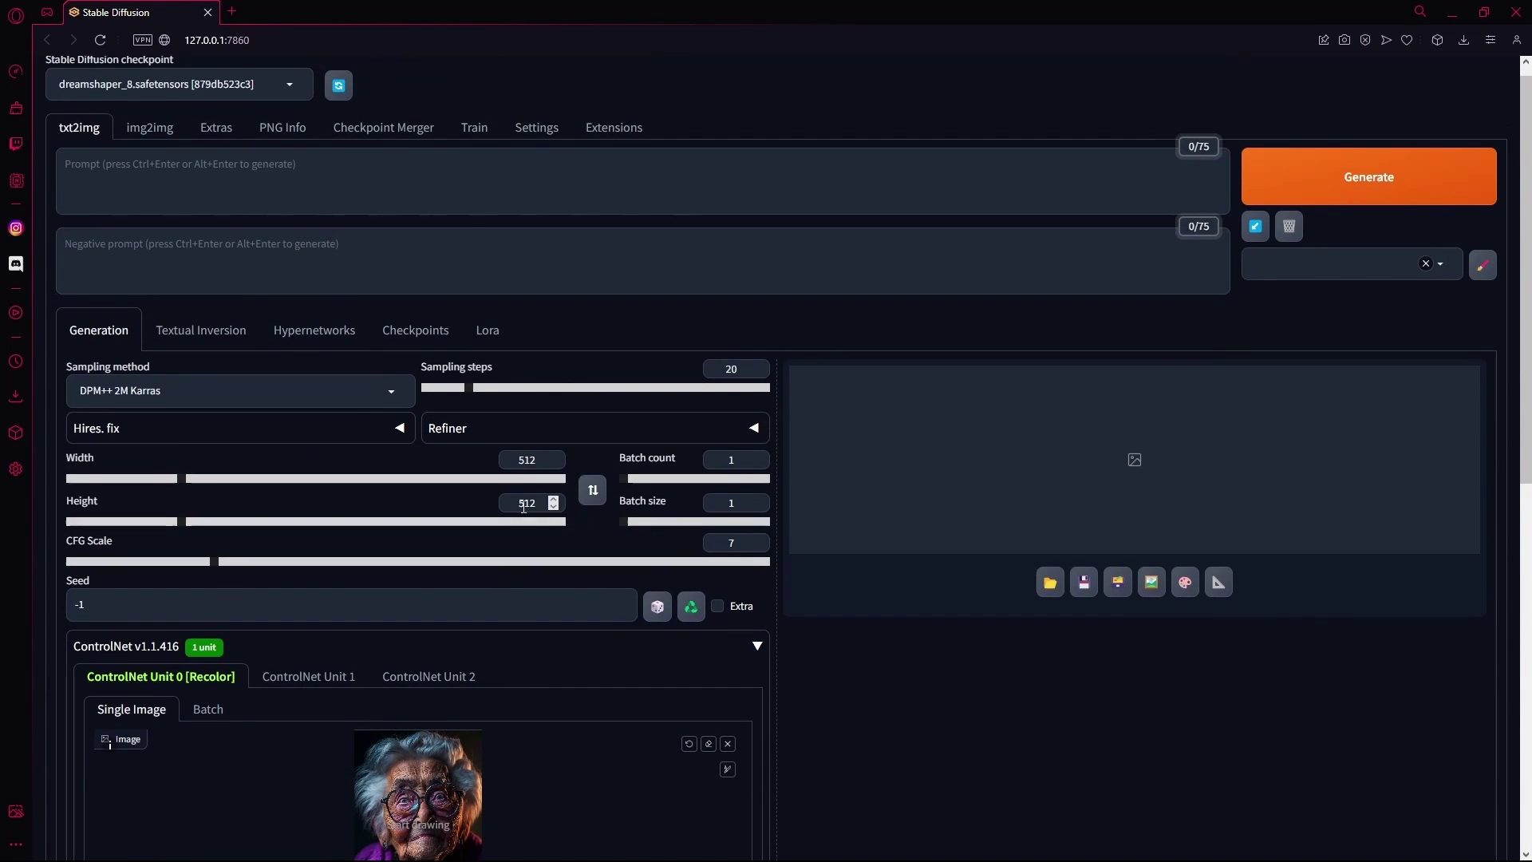
{"action": "scroll", "coordinate": [492, 604], "scroll_direction": "down", "scroll_amount": 2}
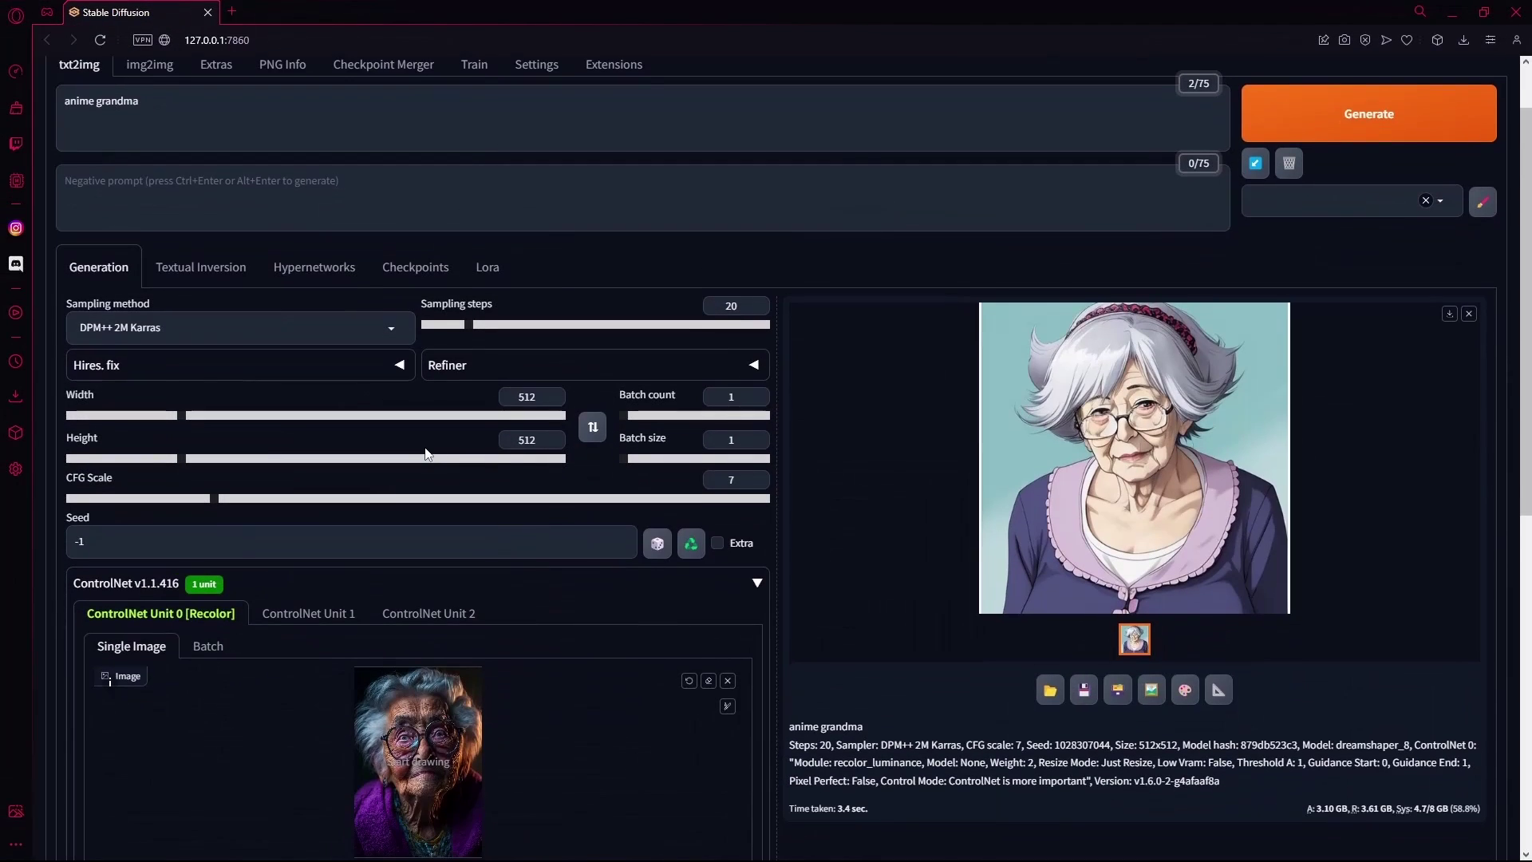
{"action": "scroll", "coordinate": [431, 451], "scroll_direction": "down", "scroll_amount": 1}
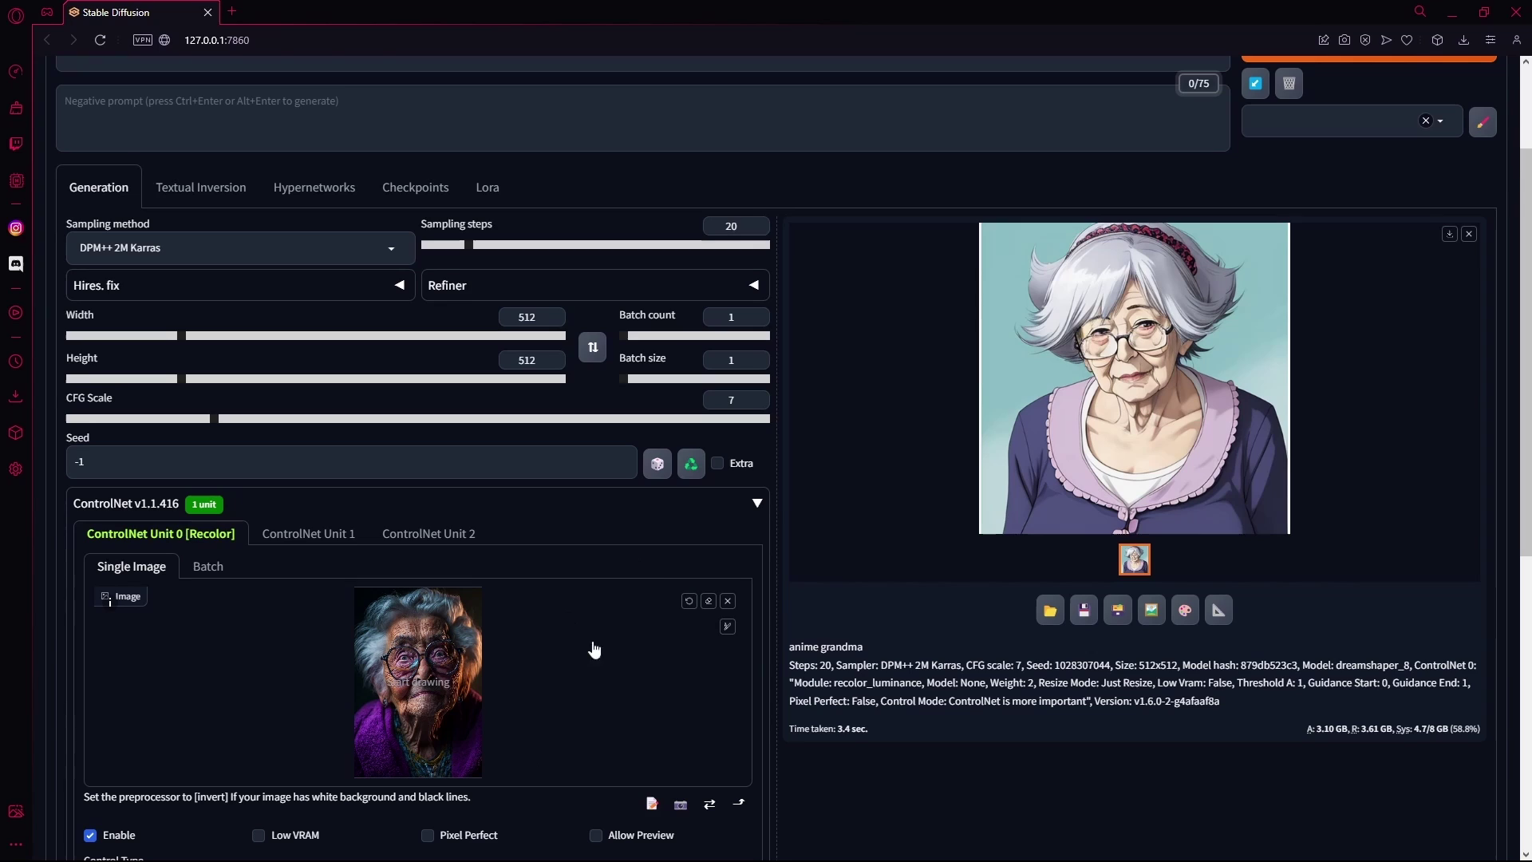
{"action": "scroll", "coordinate": [515, 632], "scroll_direction": "down", "scroll_amount": 1}
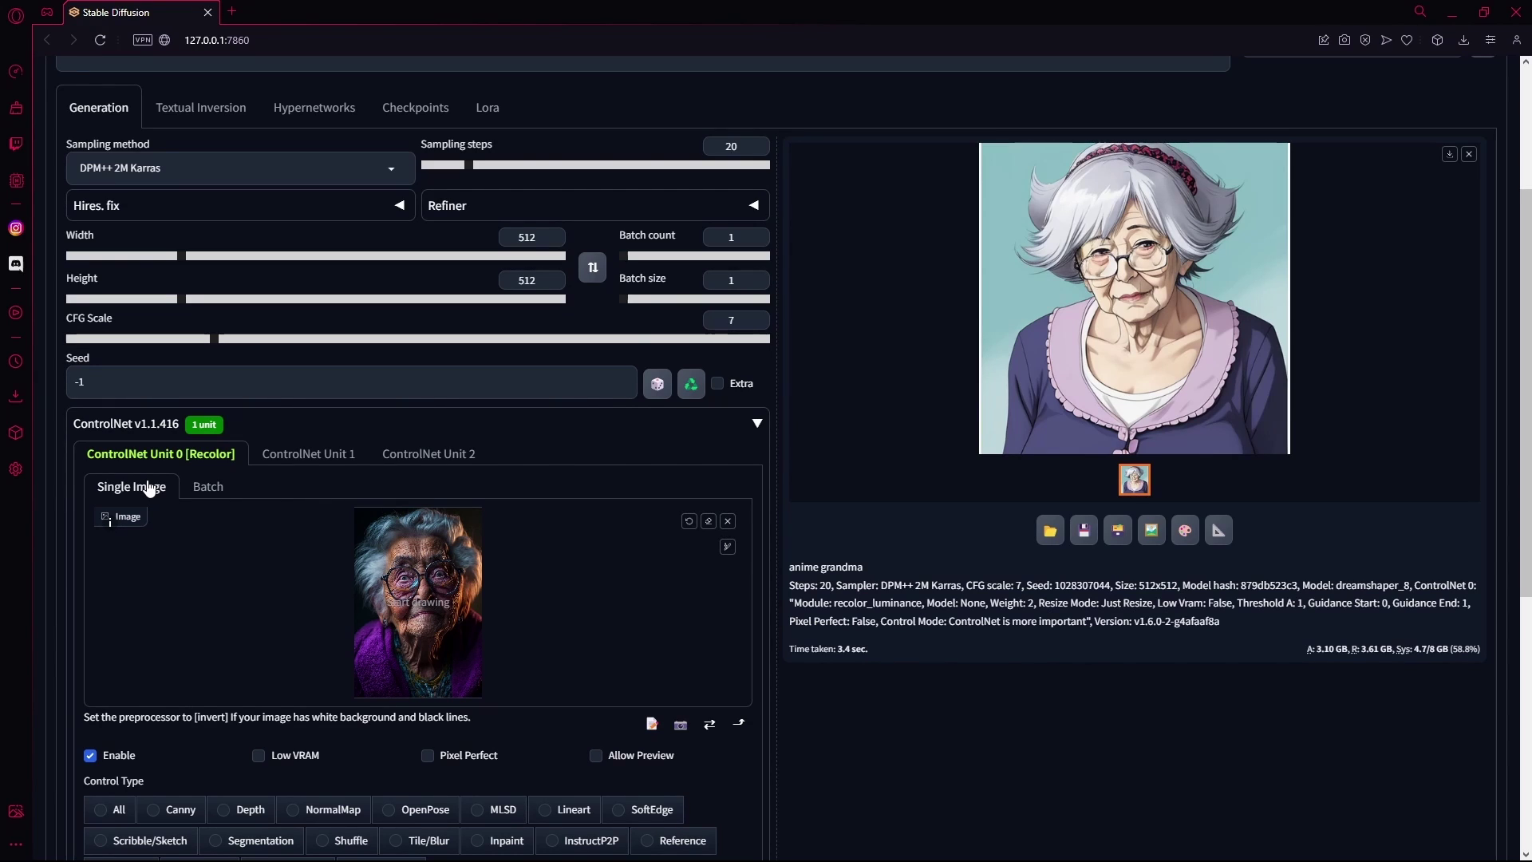
{"action": "scroll", "coordinate": [502, 598], "scroll_direction": "down", "scroll_amount": 1}
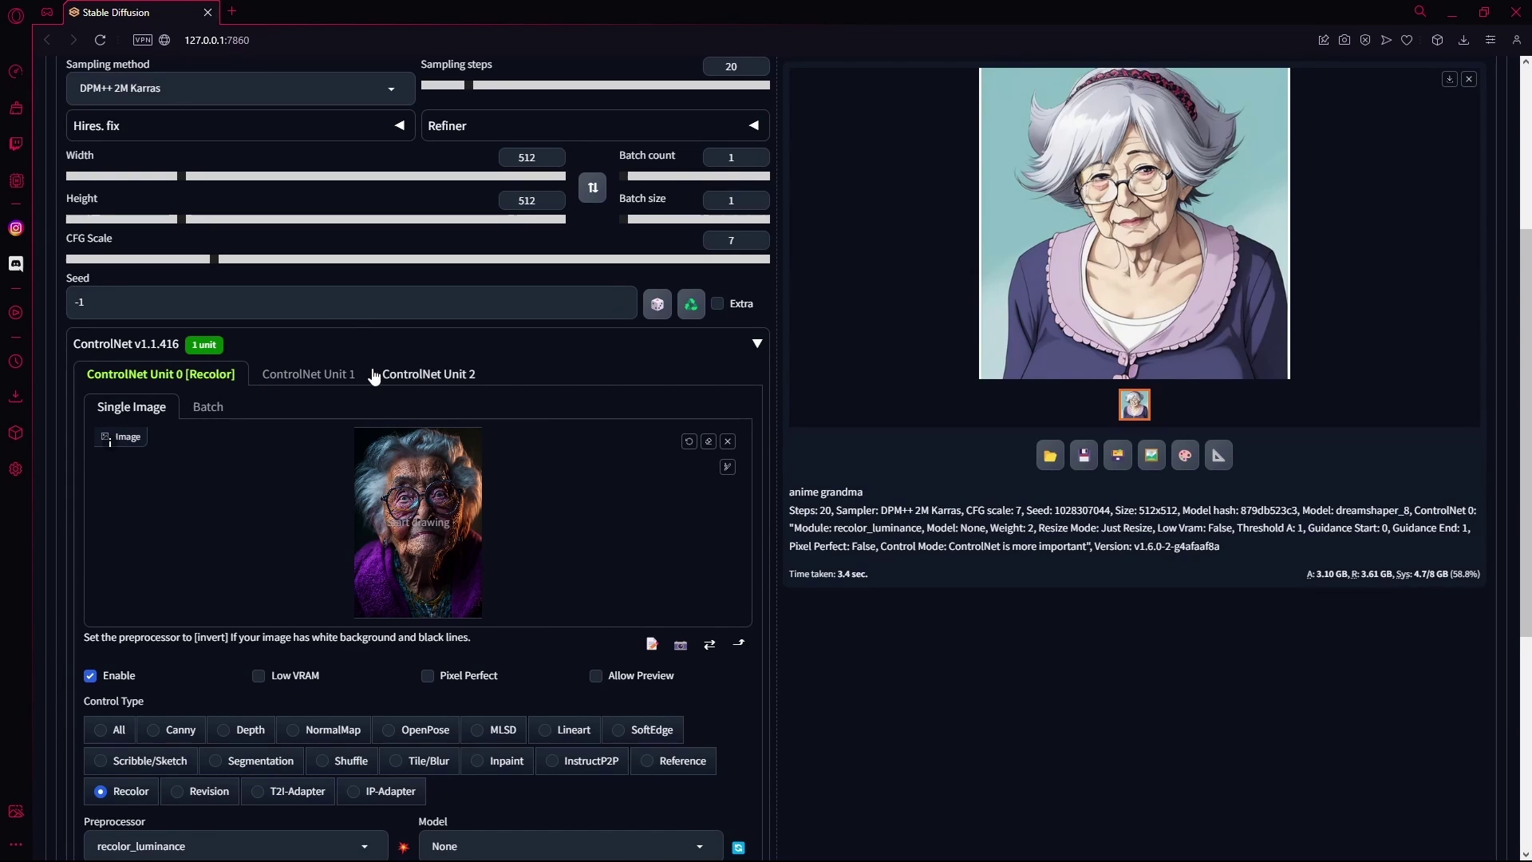
{"action": "scroll", "coordinate": [374, 376], "scroll_direction": "up", "scroll_amount": 5}
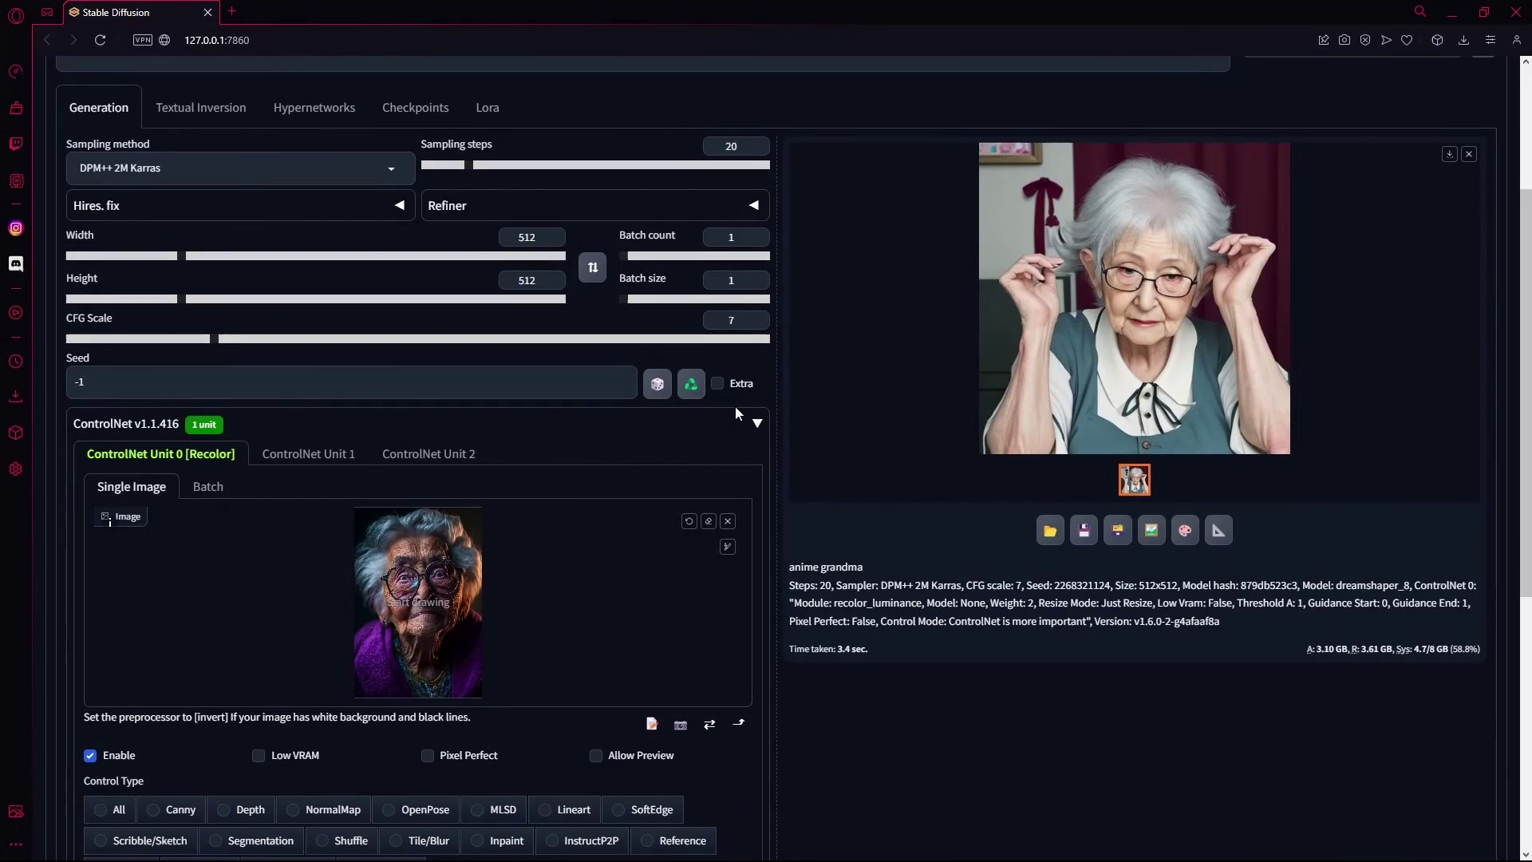
{"action": "scroll", "coordinate": [887, 277], "scroll_direction": "up", "scroll_amount": 3}
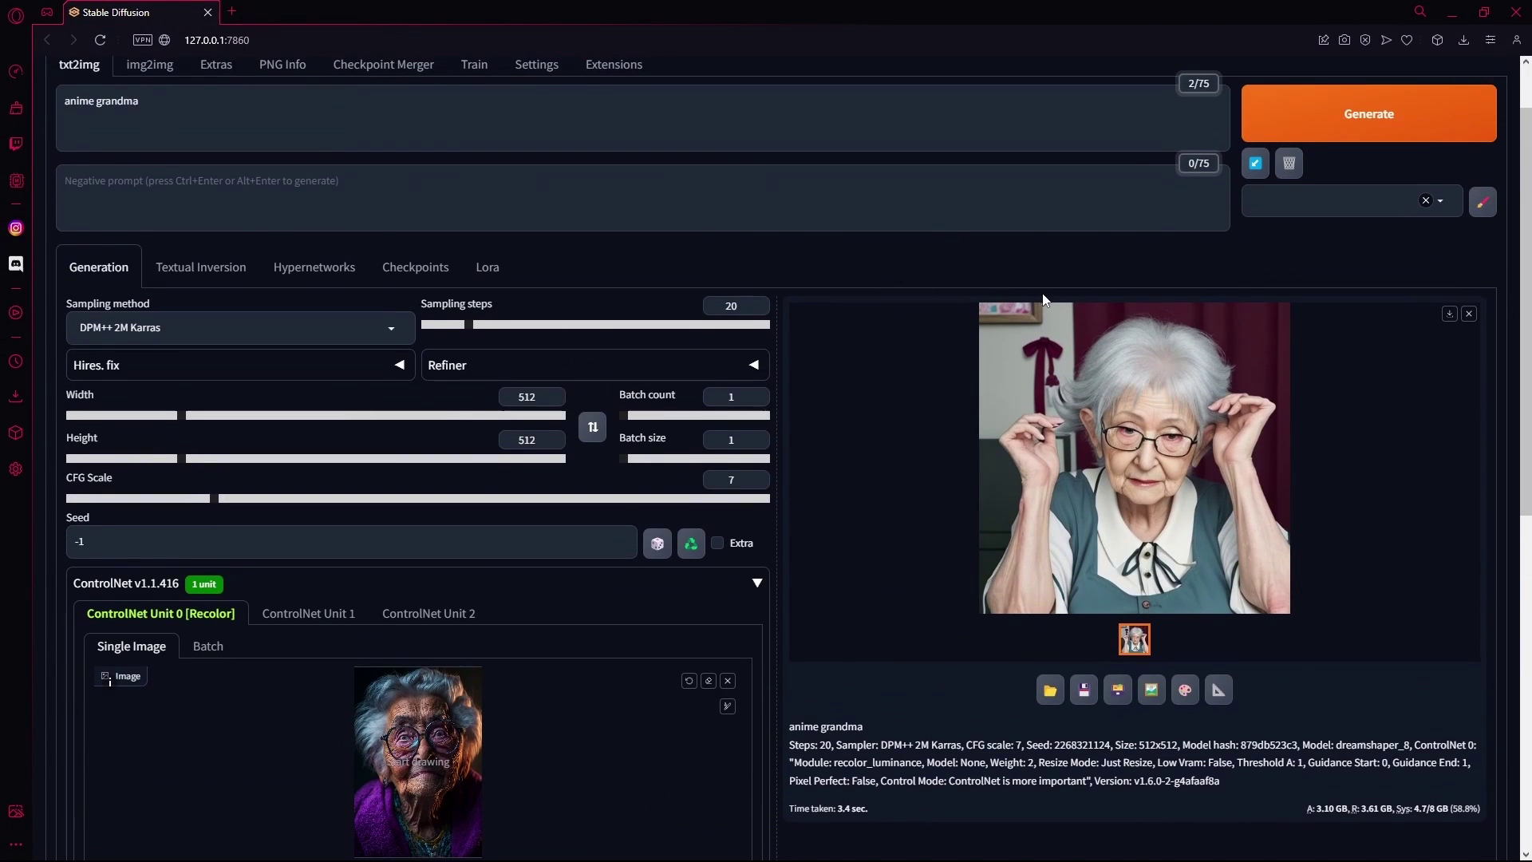
{"action": "left_click", "coordinate": [1349, 123]}
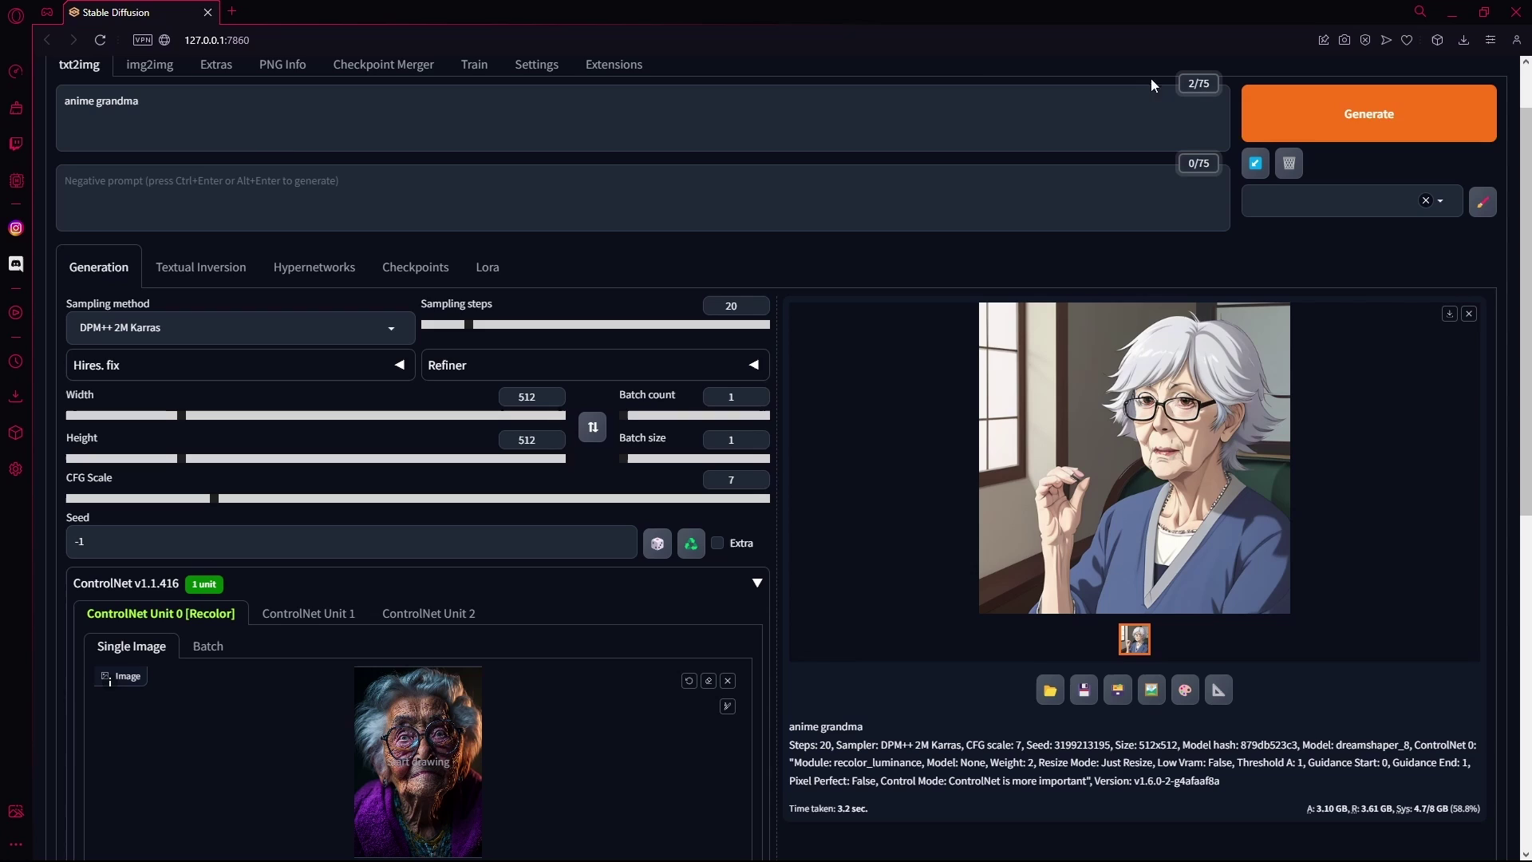
{"action": "left_click", "coordinate": [219, 111]}
{"action": "type", "text": "a"}
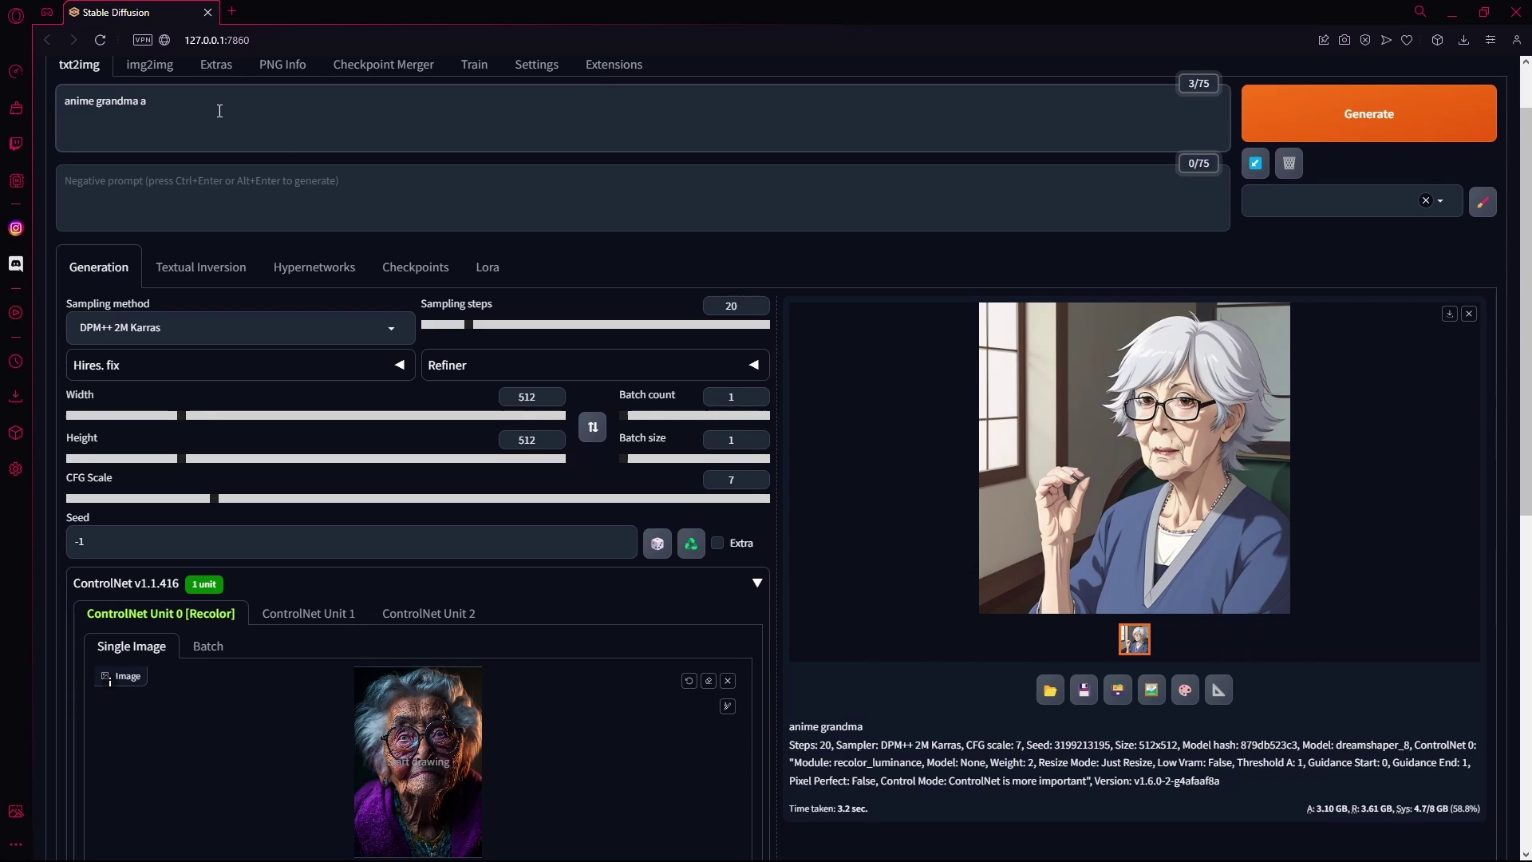
Step: Load the old-lady portrait photo as the img2img source image
{"action": "left_click", "coordinate": [150, 66]}
{"action": "left_click", "coordinate": [416, 571]}
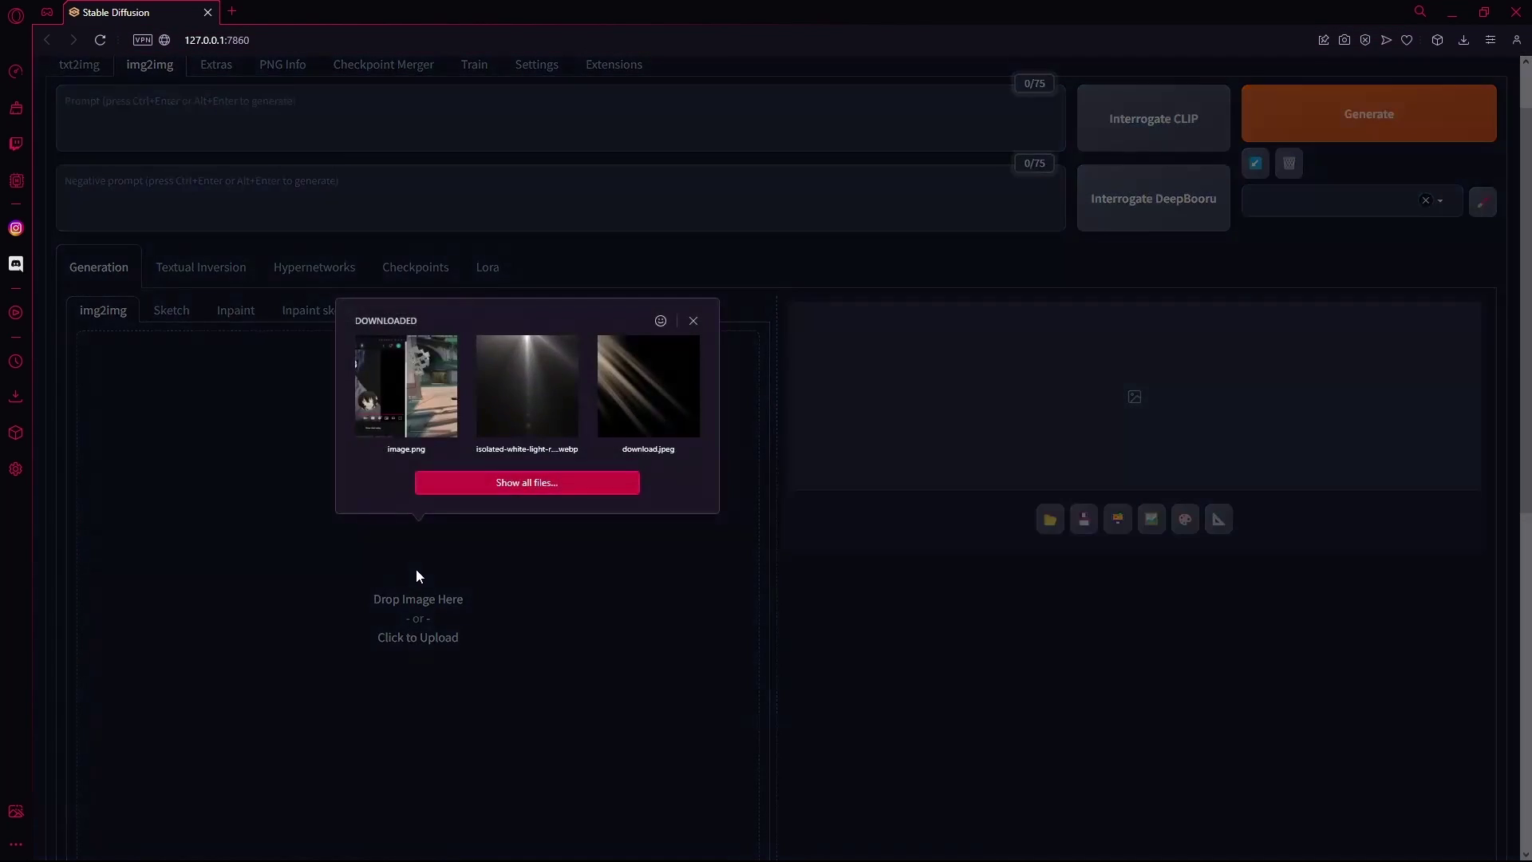
{"action": "left_click", "coordinate": [491, 476]}
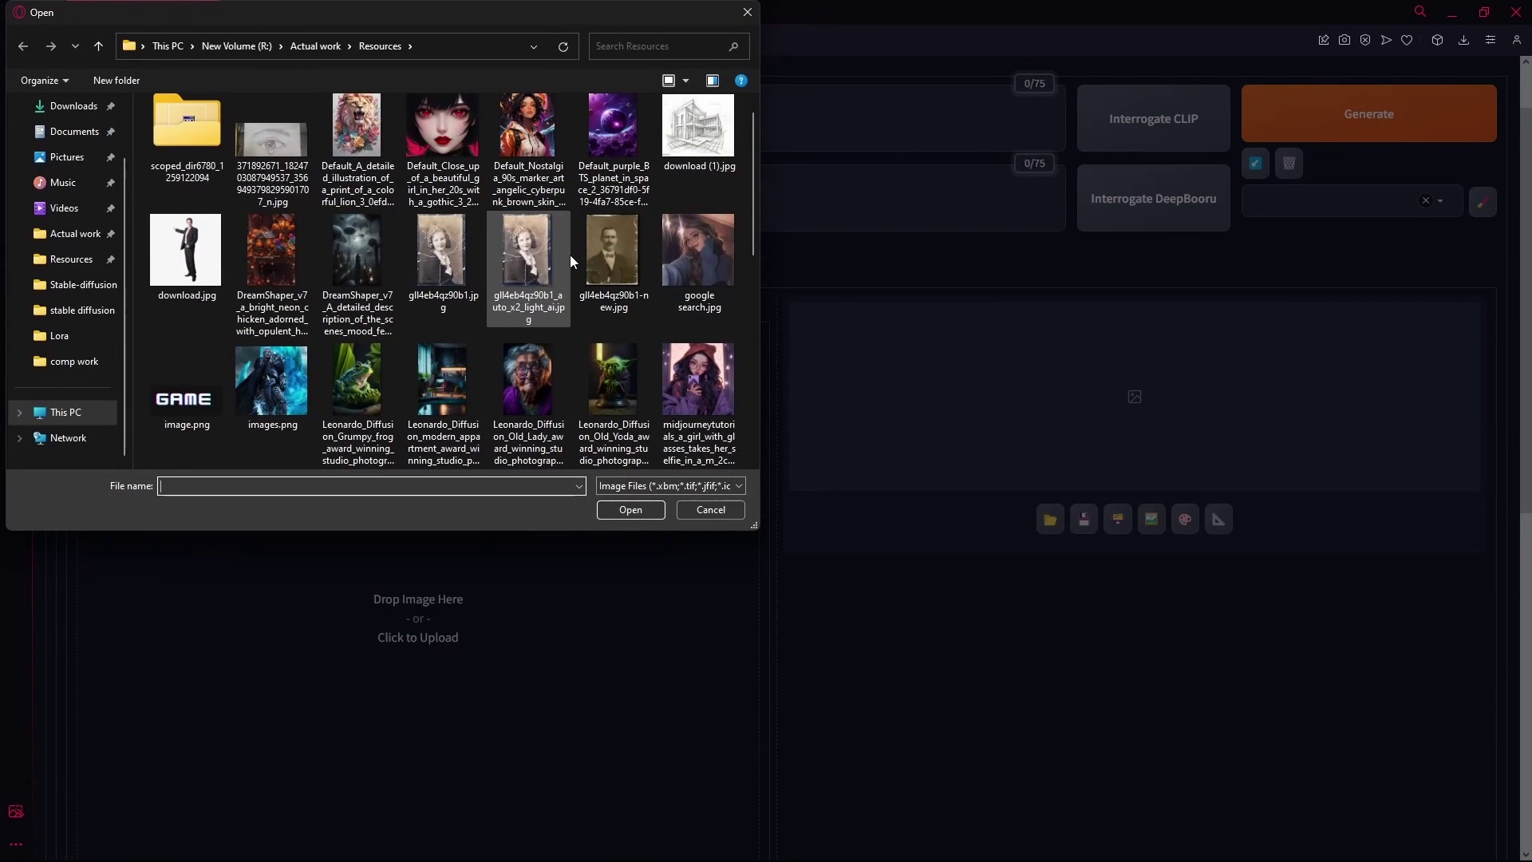
{"action": "scroll", "coordinate": [591, 262], "scroll_direction": "down", "scroll_amount": 2}
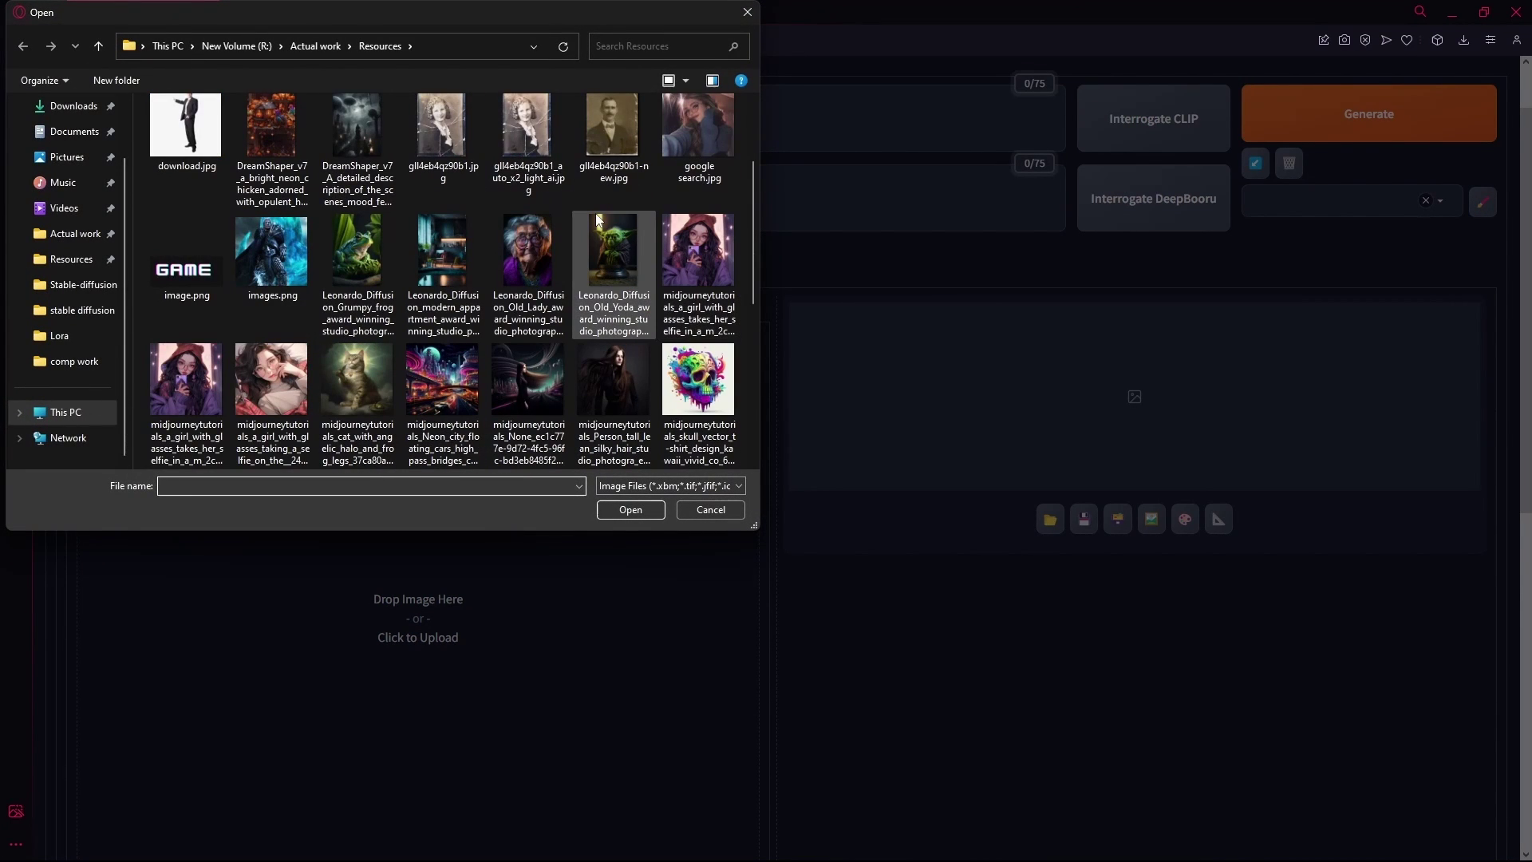
{"action": "scroll", "coordinate": [625, 233], "scroll_direction": "down", "scroll_amount": 1}
{"action": "left_click", "coordinate": [569, 140]}
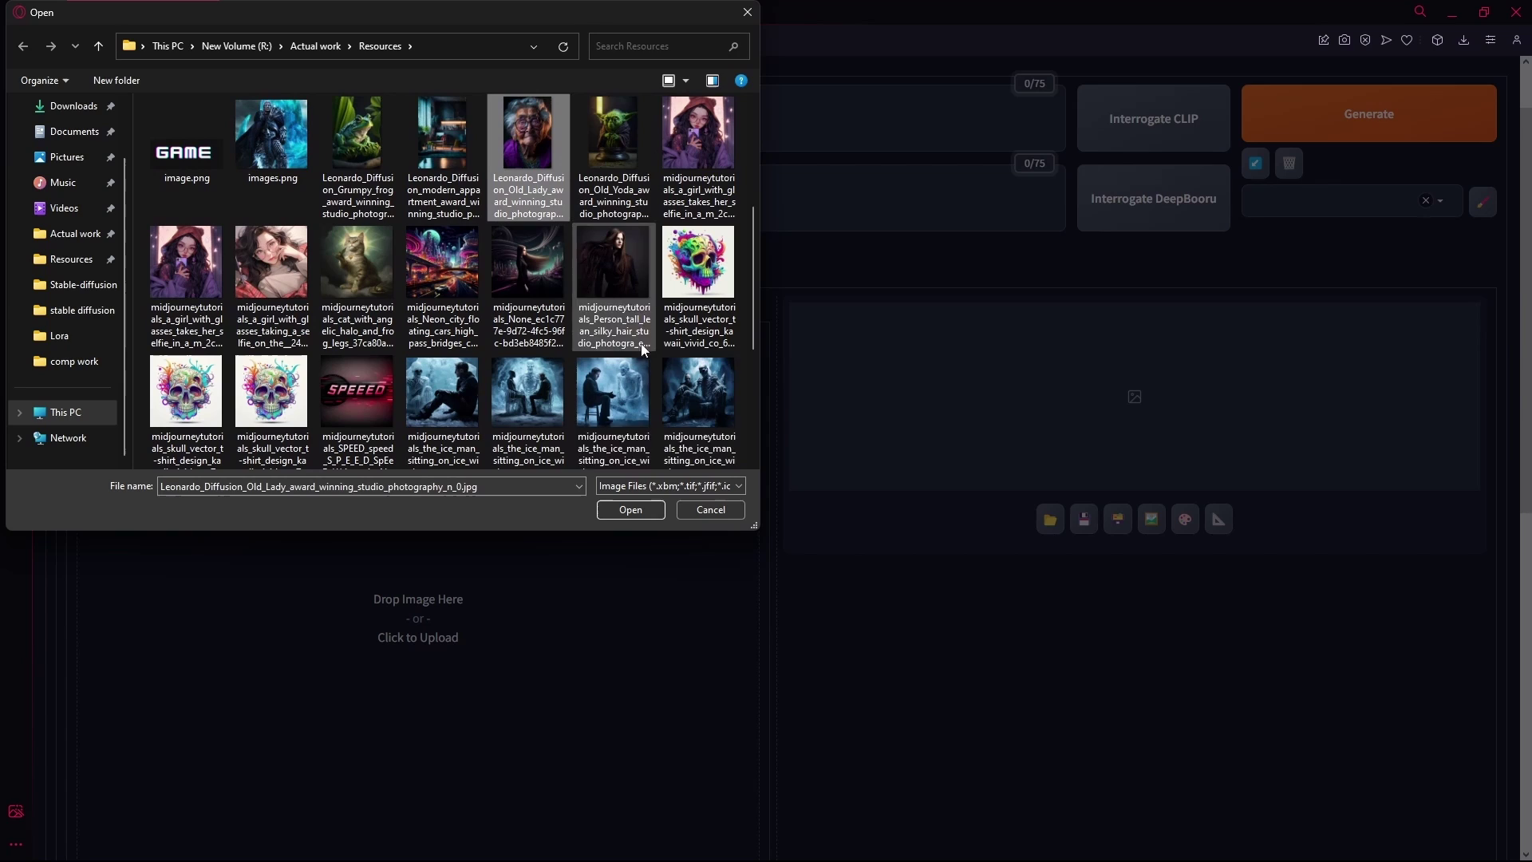
{"action": "left_click", "coordinate": [644, 507]}
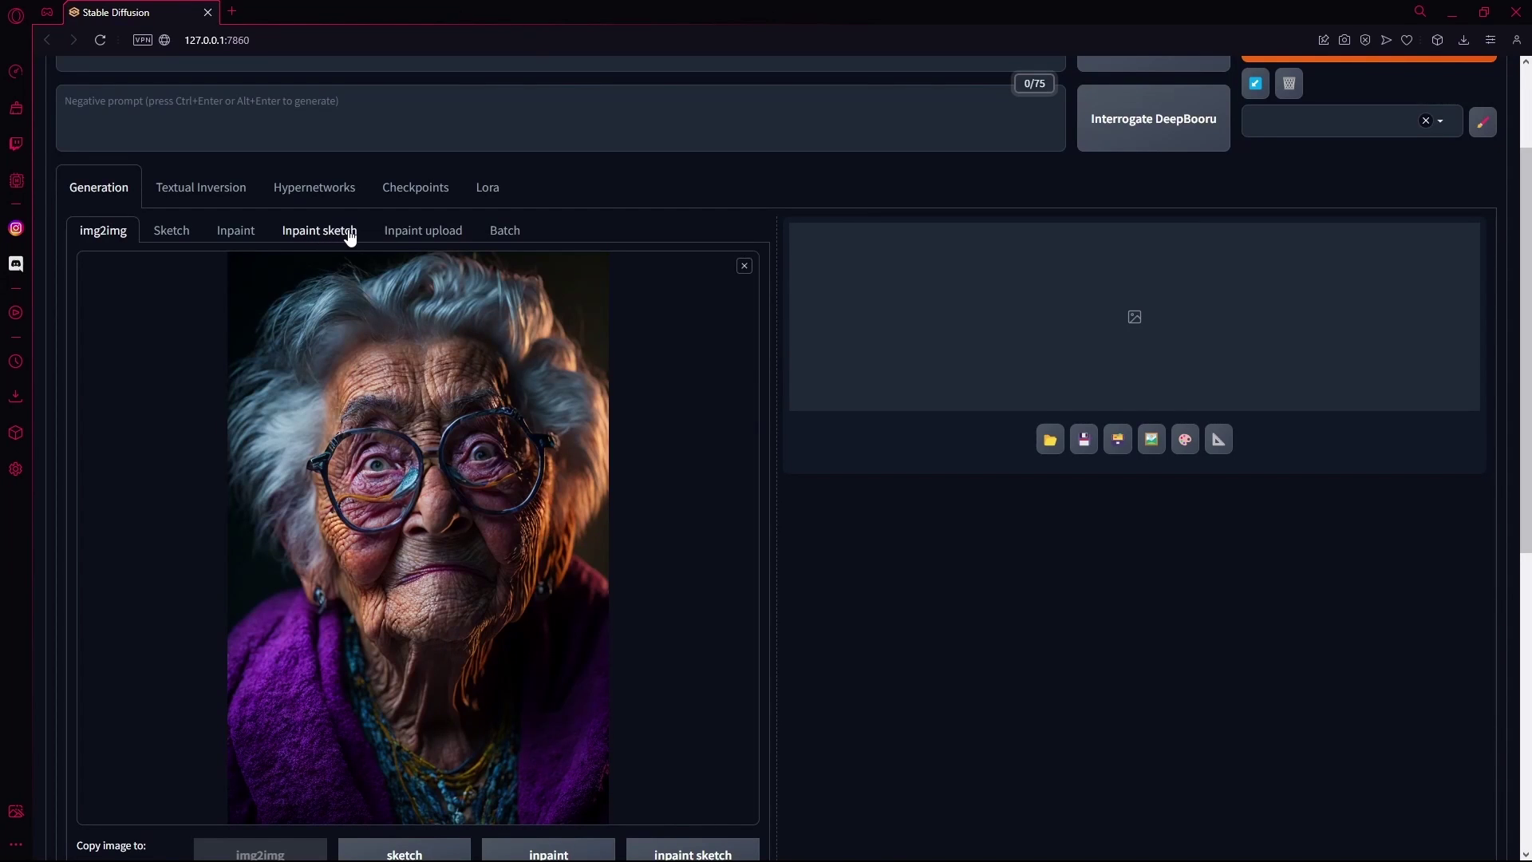
{"action": "left_click", "coordinate": [348, 231]}
{"action": "left_click", "coordinate": [103, 230]}
Step: Set the sampling method to Euler a and the output height to 760
{"action": "scroll", "coordinate": [399, 463], "scroll_direction": "down", "scroll_amount": 6}
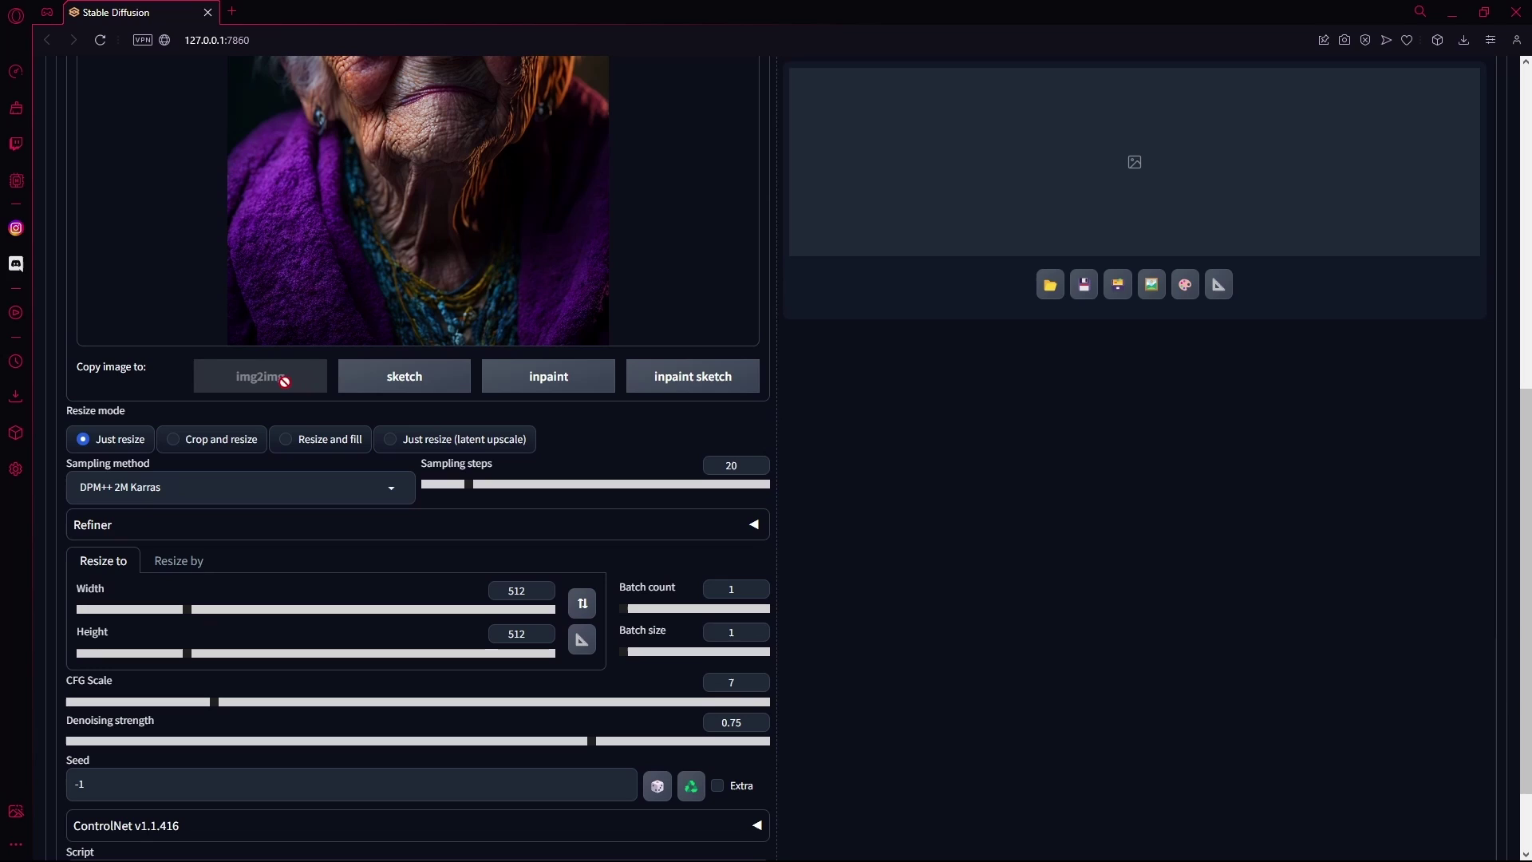
{"action": "scroll", "coordinate": [261, 430], "scroll_direction": "down", "scroll_amount": 2}
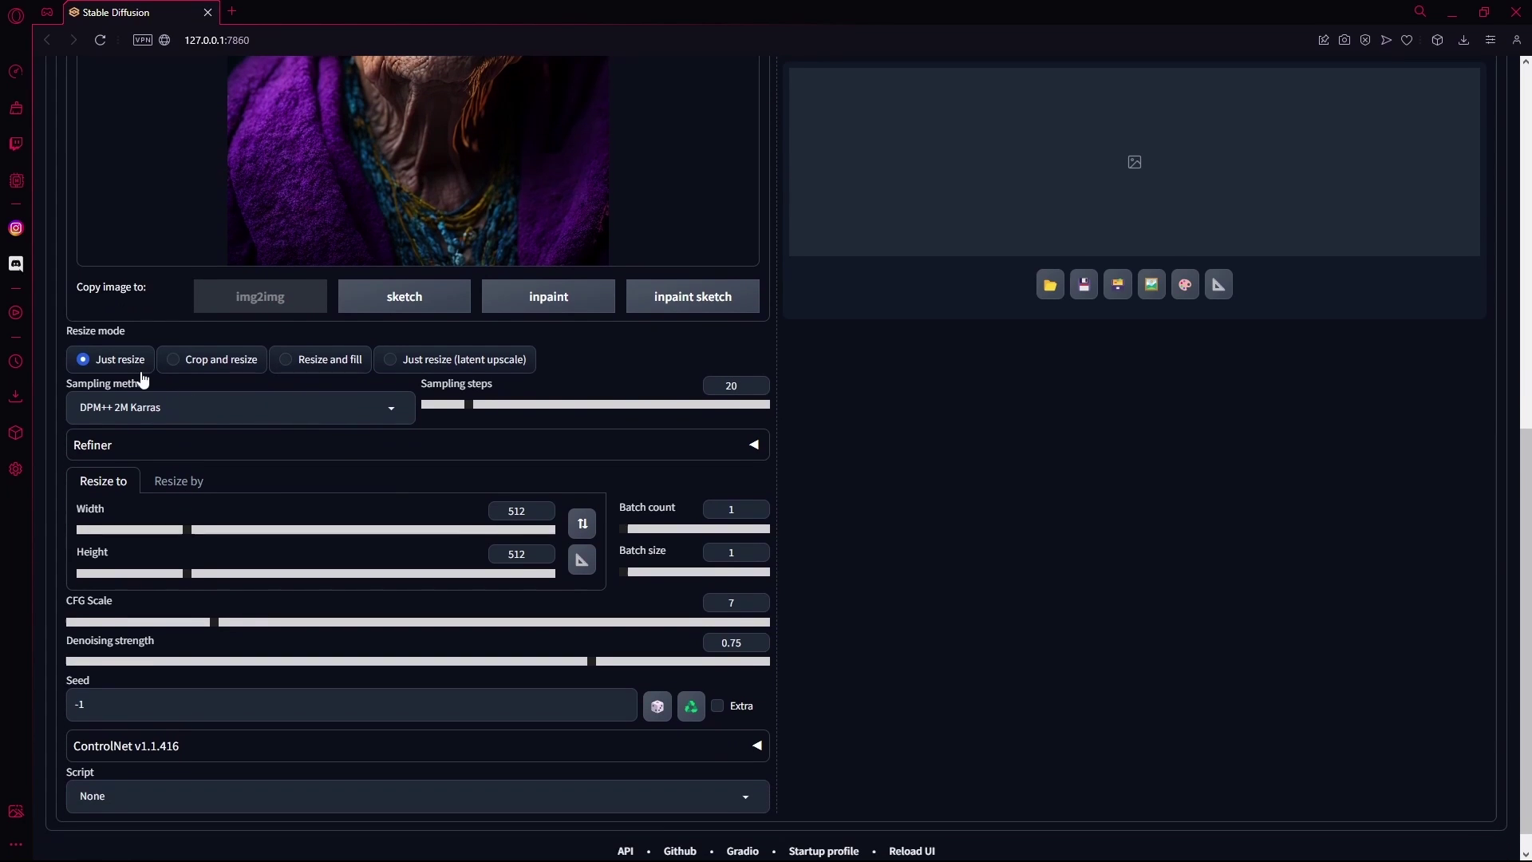
{"action": "left_click", "coordinate": [334, 415]}
{"action": "left_click", "coordinate": [157, 496]}
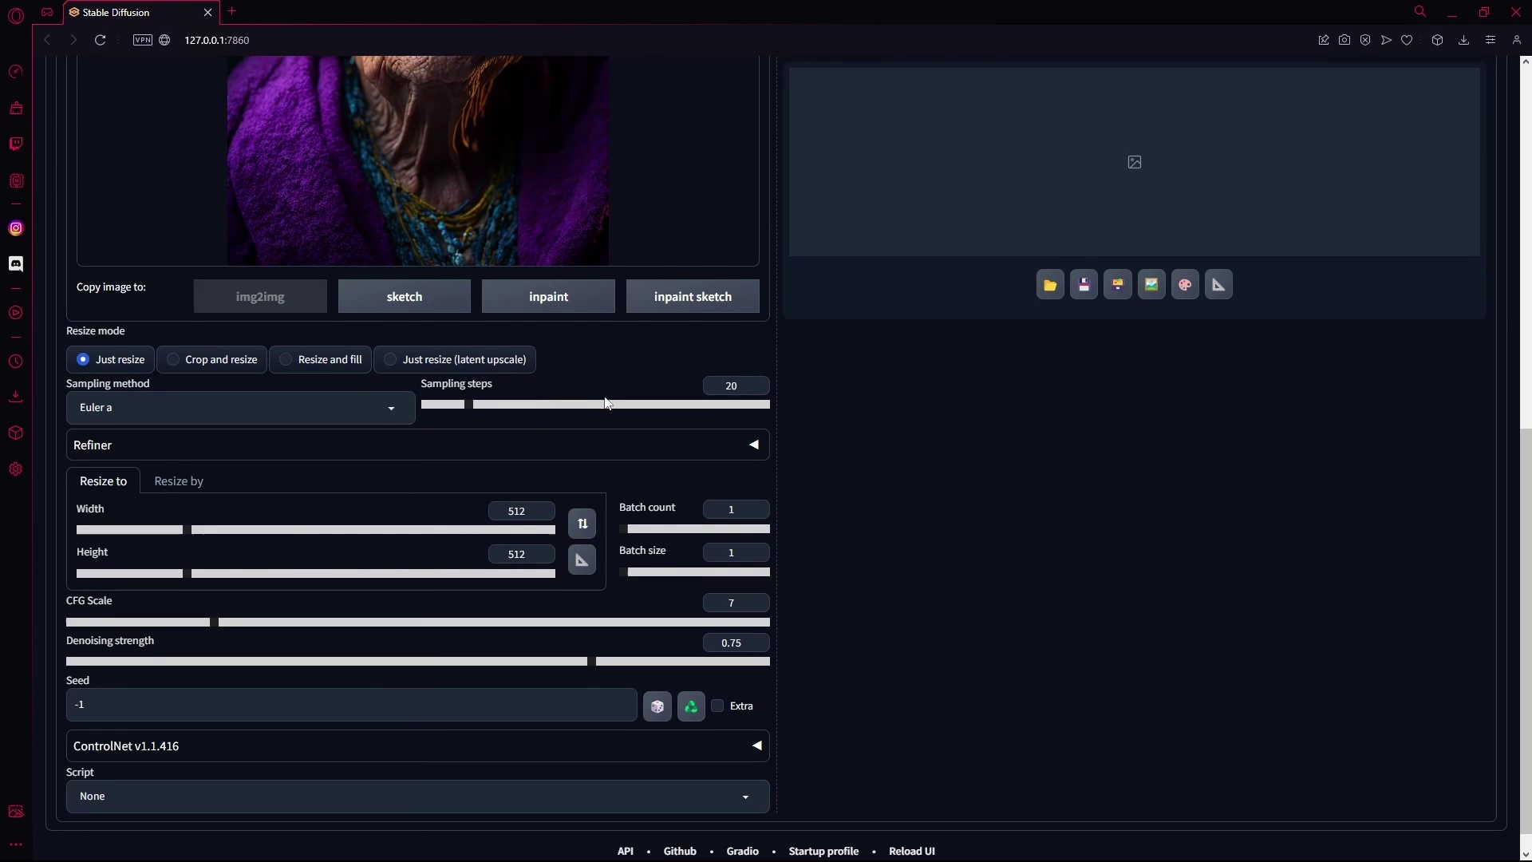
{"action": "scroll", "coordinate": [319, 495], "scroll_direction": "up", "scroll_amount": 2}
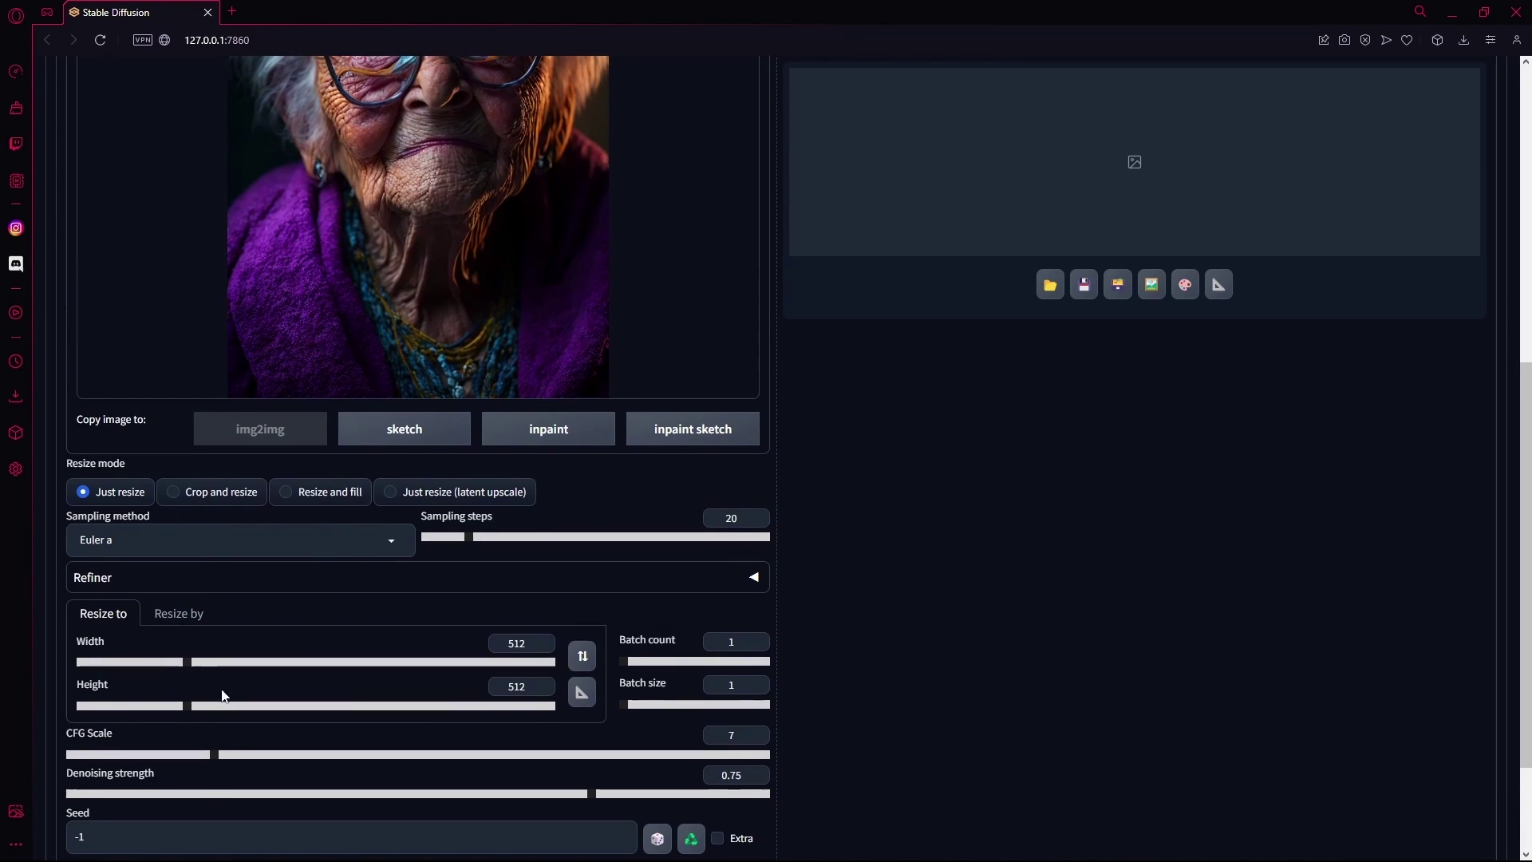
{"action": "left_click_drag", "start_coordinate": [190, 707], "coordinate": [246, 709]}
{"action": "scroll", "coordinate": [236, 602], "scroll_direction": "up", "scroll_amount": 5}
{"action": "scroll", "coordinate": [239, 599], "scroll_direction": "down", "scroll_amount": 8}
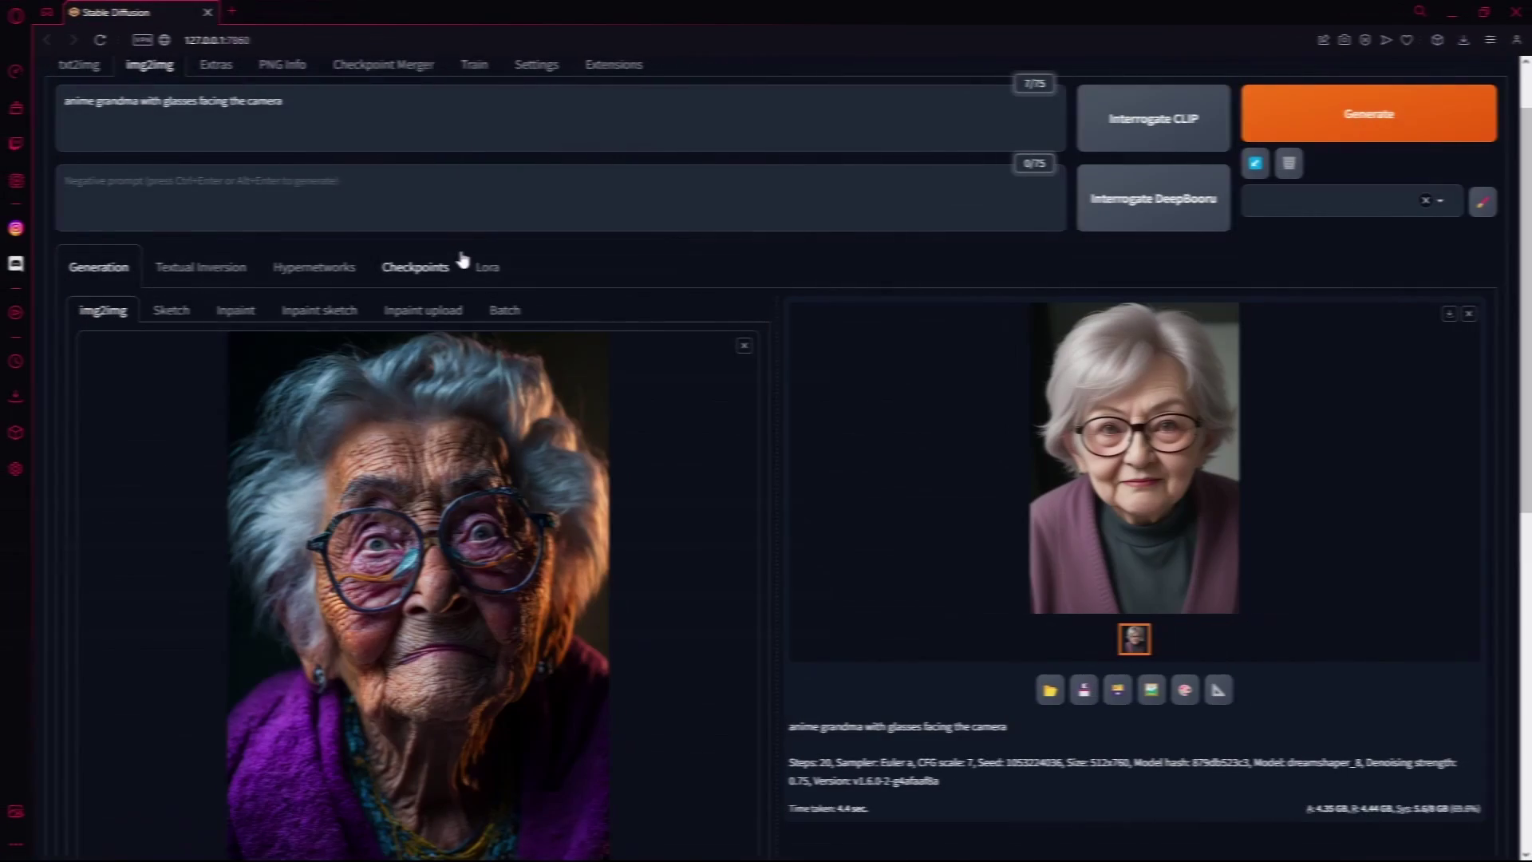
Step: Scroll through the img2img page to review the 512x760 grandma-in-glasses result
{"action": "scroll", "coordinate": [540, 264], "scroll_direction": "down", "scroll_amount": 1}
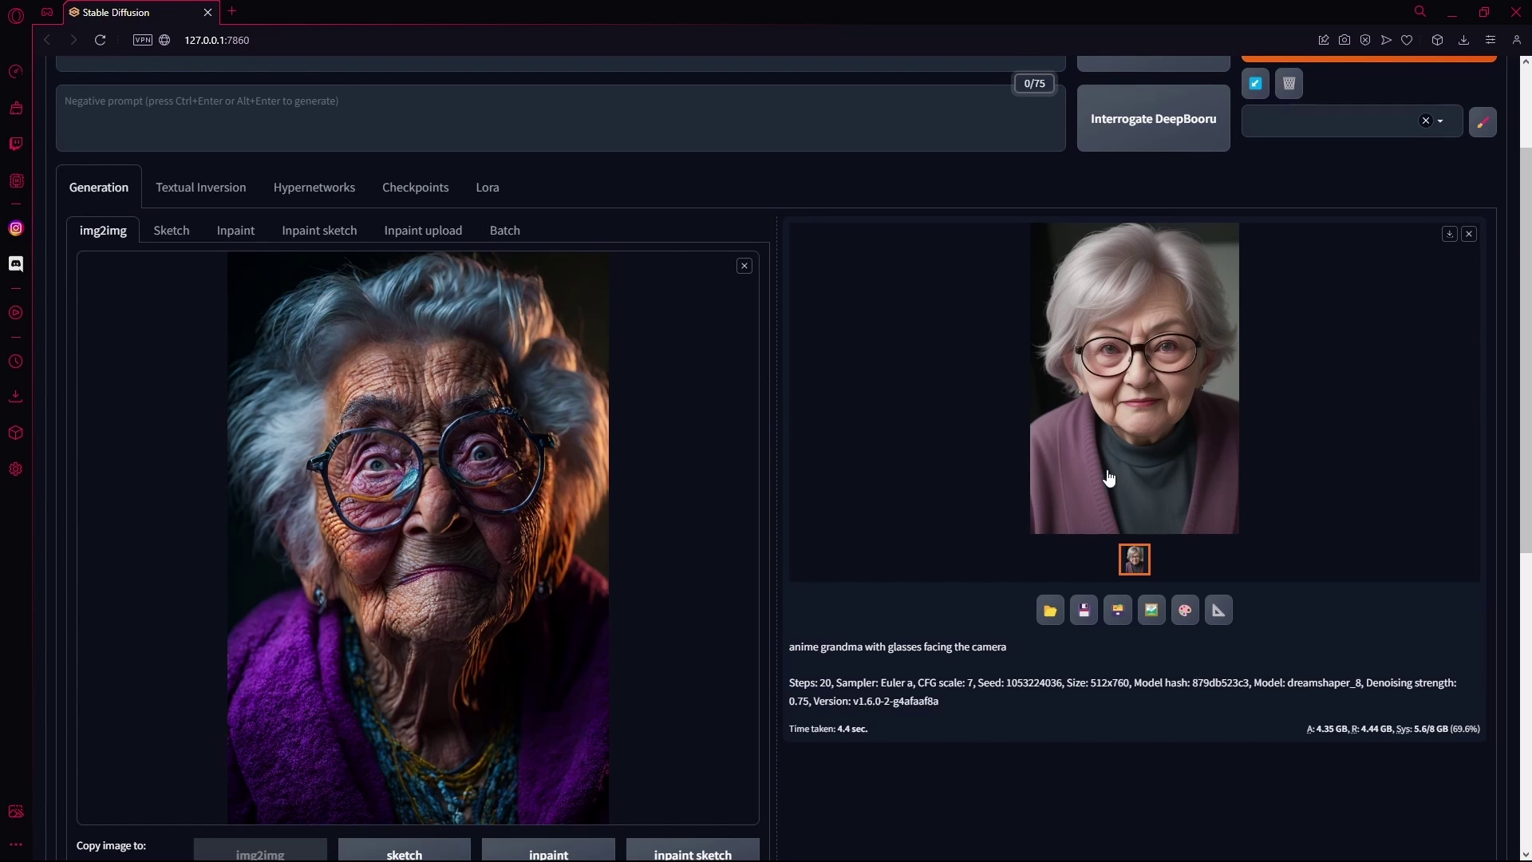
{"action": "scroll", "coordinate": [1083, 409], "scroll_direction": "up", "scroll_amount": 1}
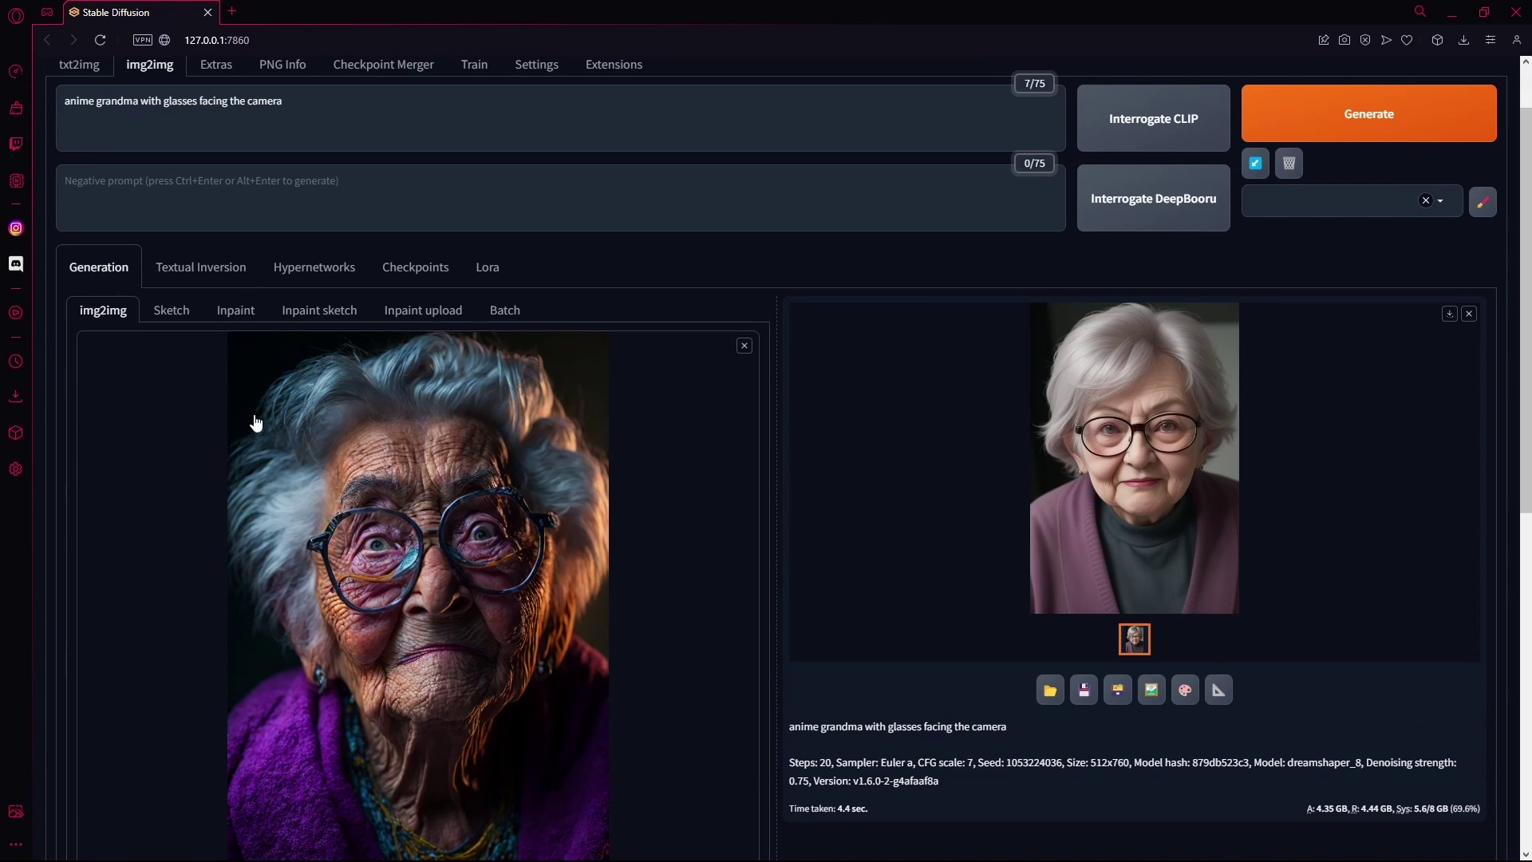
{"action": "scroll", "coordinate": [724, 508], "scroll_direction": "down", "scroll_amount": 1}
{"action": "scroll", "coordinate": [723, 508], "scroll_direction": "down", "scroll_amount": 5}
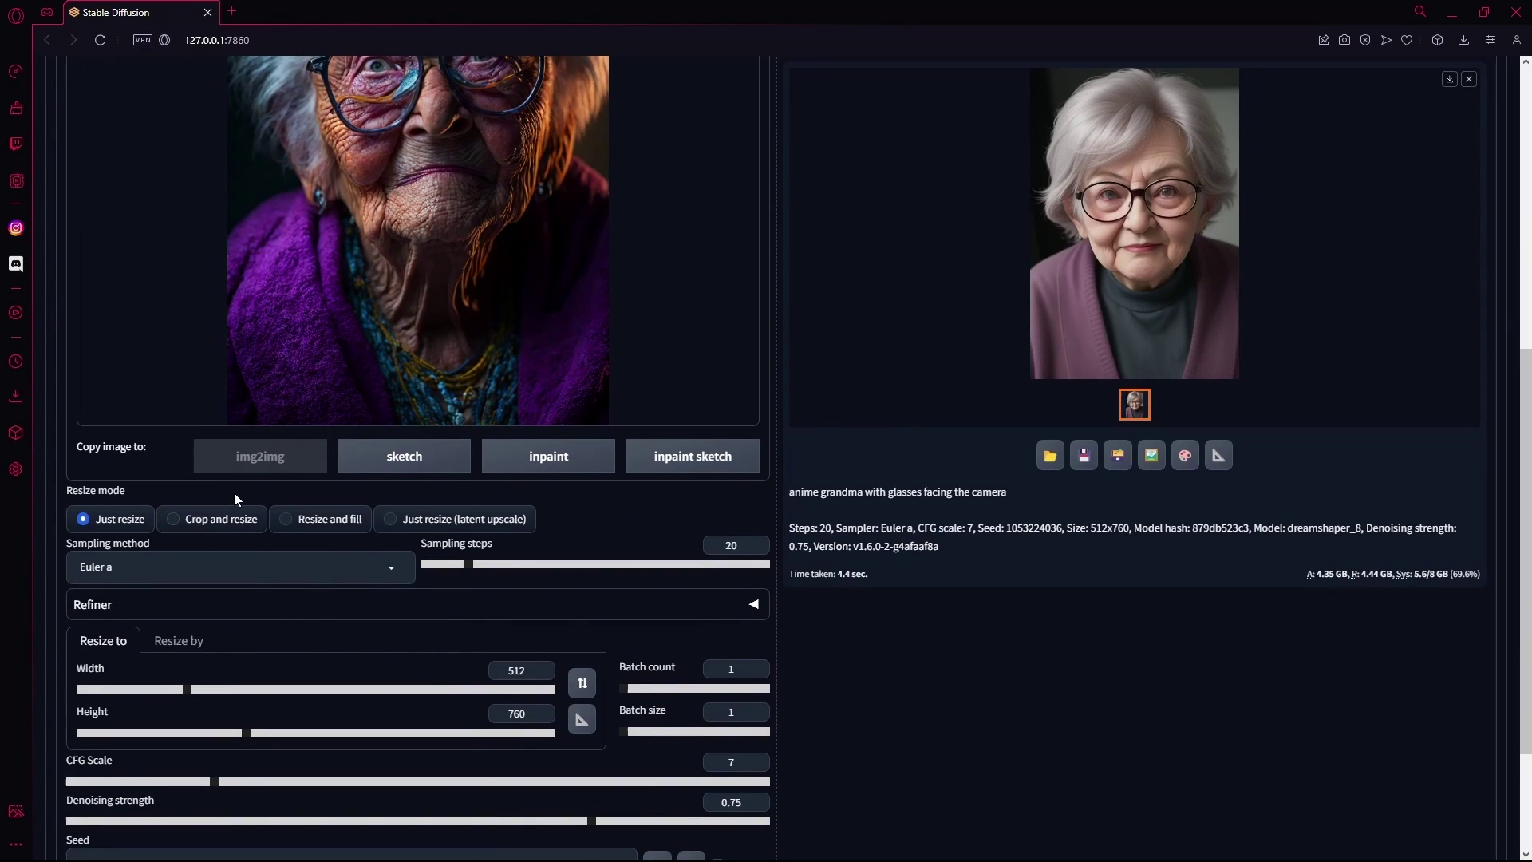
{"action": "scroll", "coordinate": [233, 492], "scroll_direction": "up", "scroll_amount": 7}
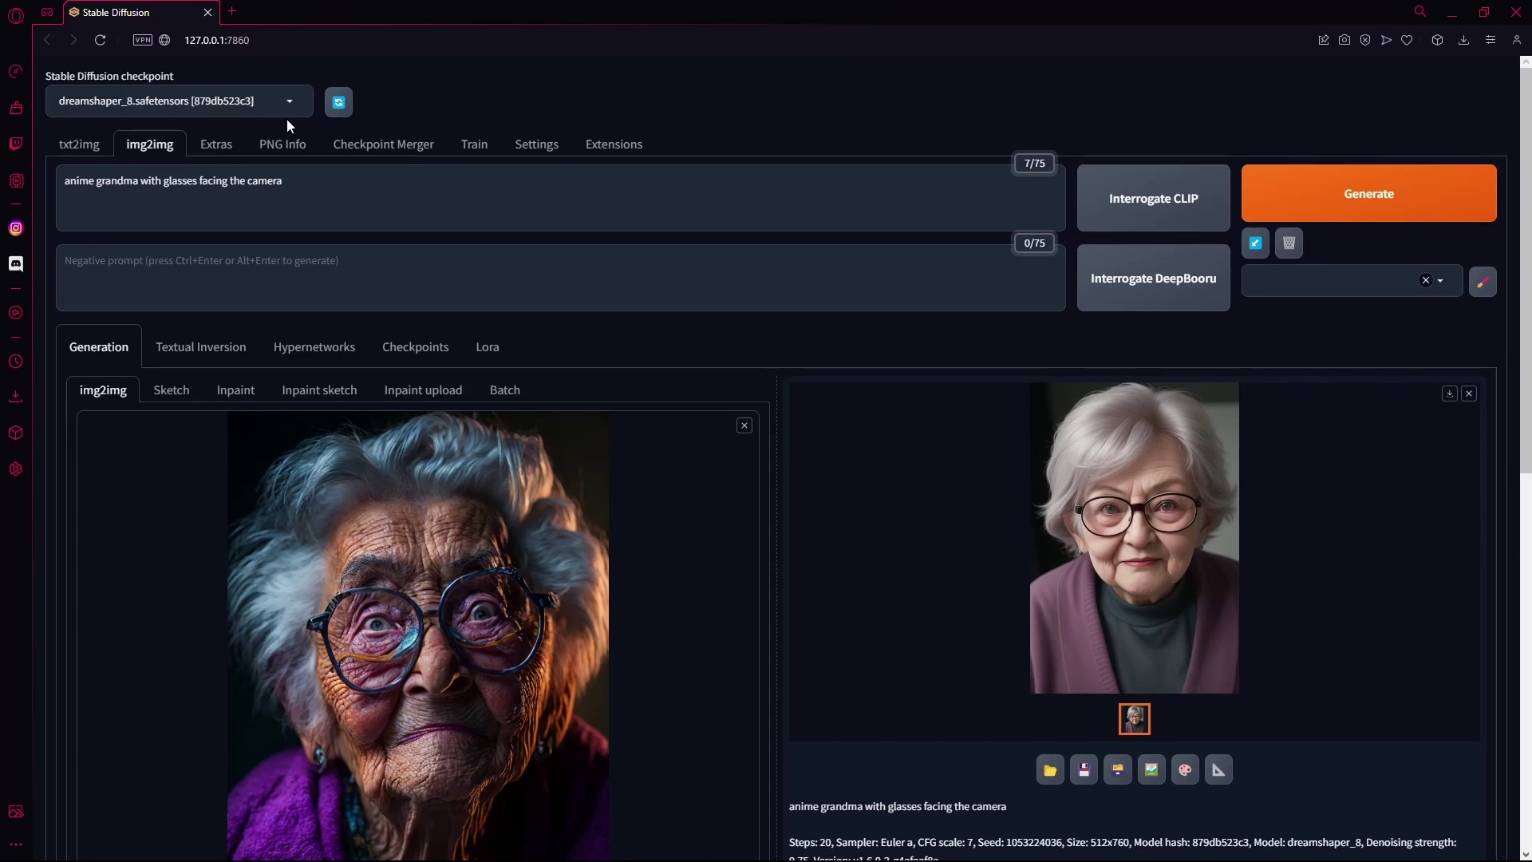